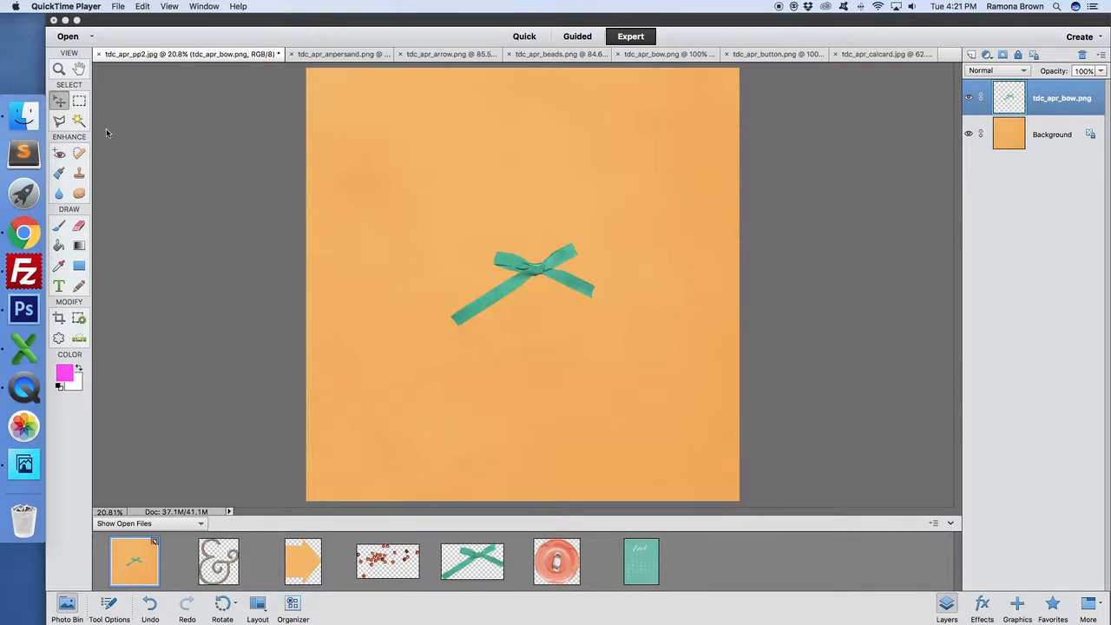
Step: Zoom in around the bow, view it at 100%, and magnify the outer corner of its left loop with the Zoom tool
click(58, 69)
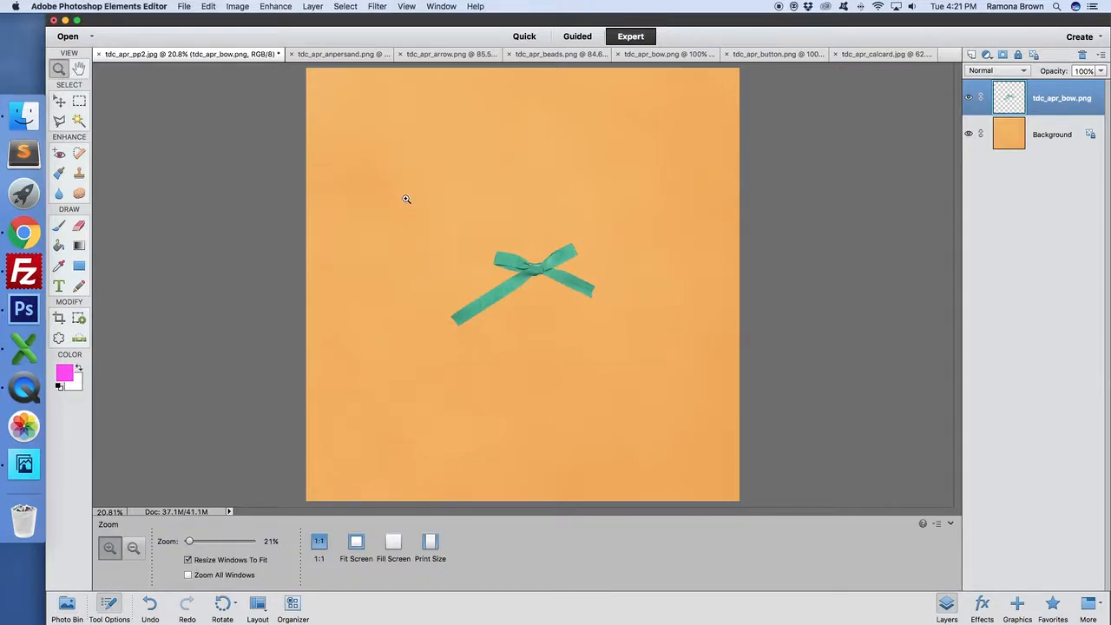
drag(403, 198, 632, 365)
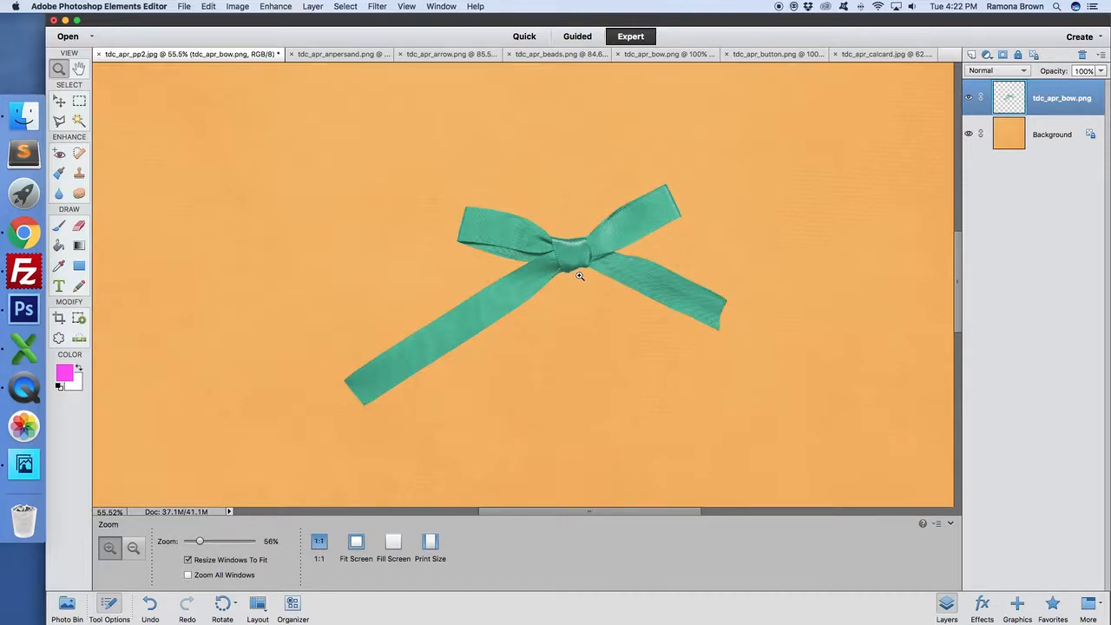
double_click(66, 71)
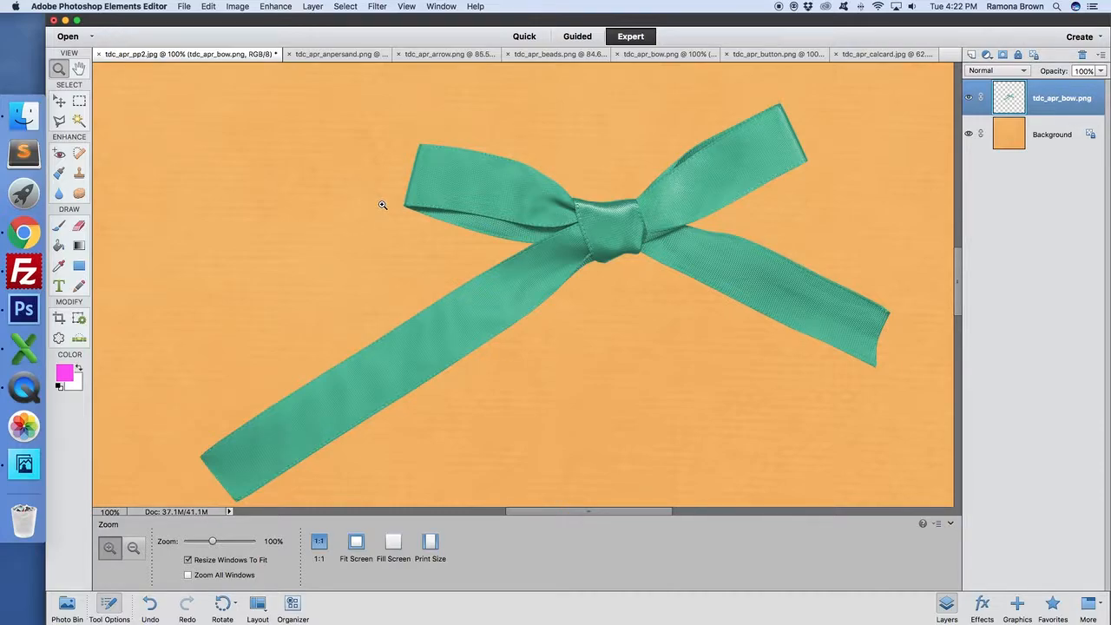
key(super+minus)
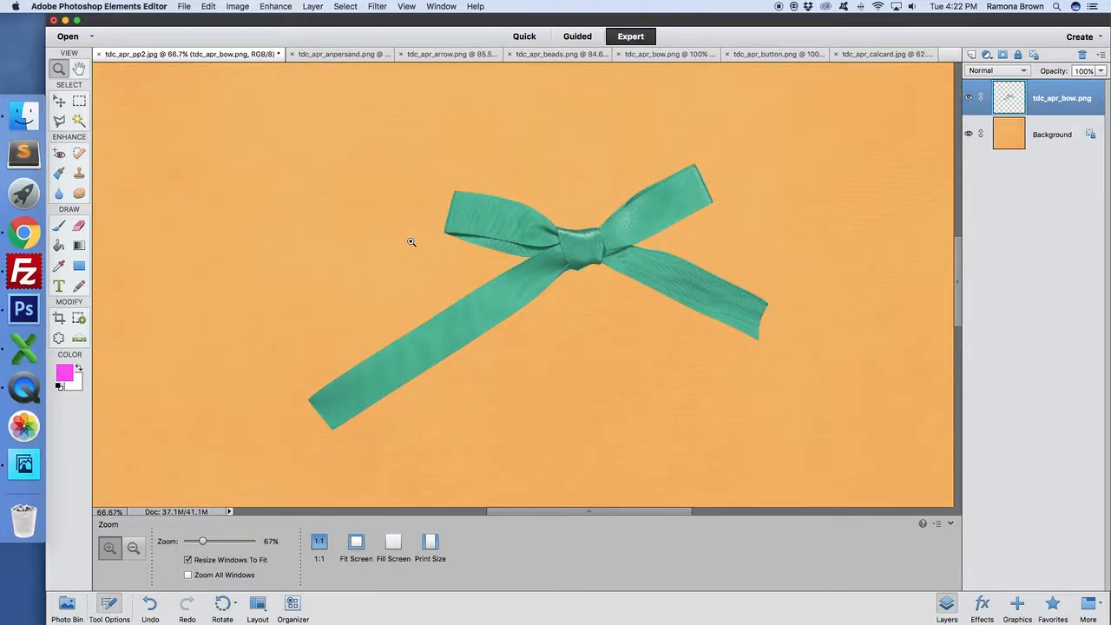
drag(293, 127, 508, 272)
drag(638, 312, 758, 423)
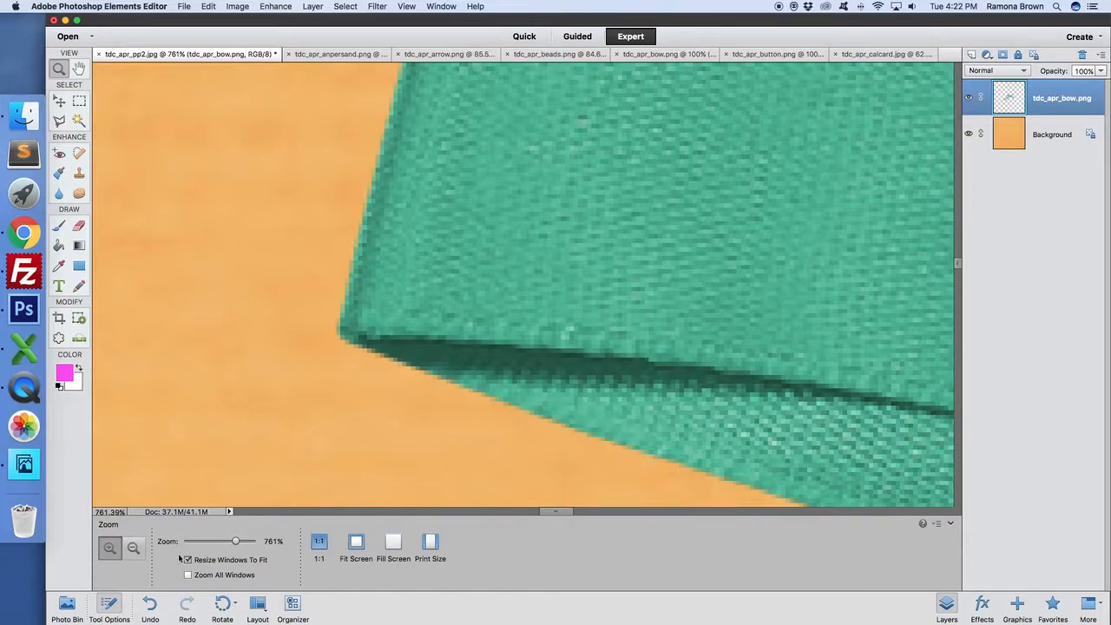
Step: Reduce the magnification to 31%, and zoom back in on an area around the bow
click(272, 541)
drag(235, 541, 191, 544)
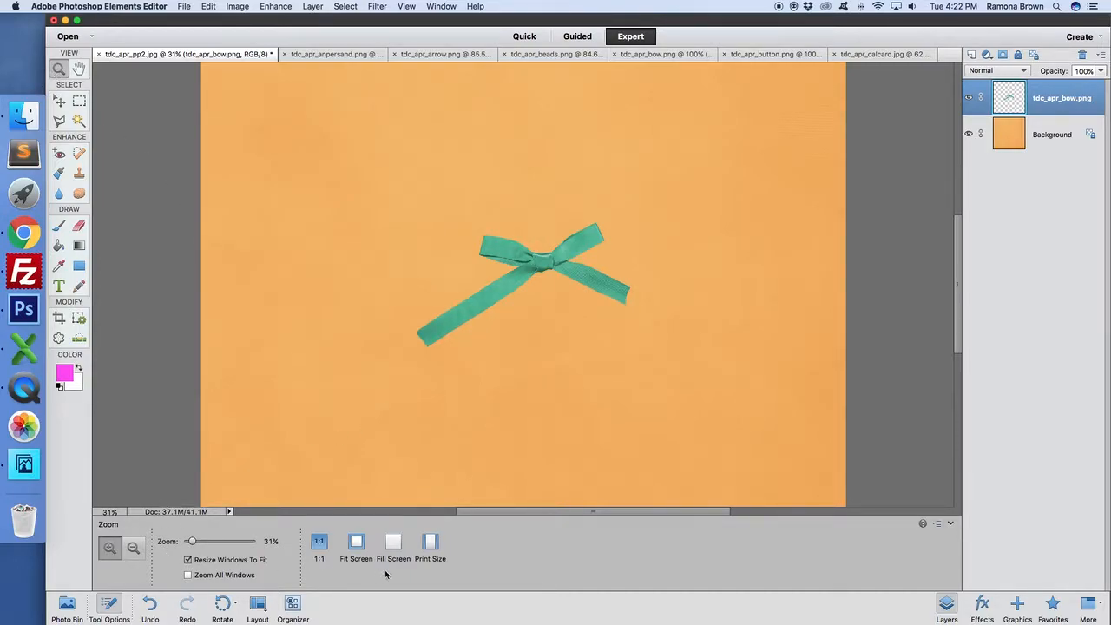
drag(392, 223, 588, 378)
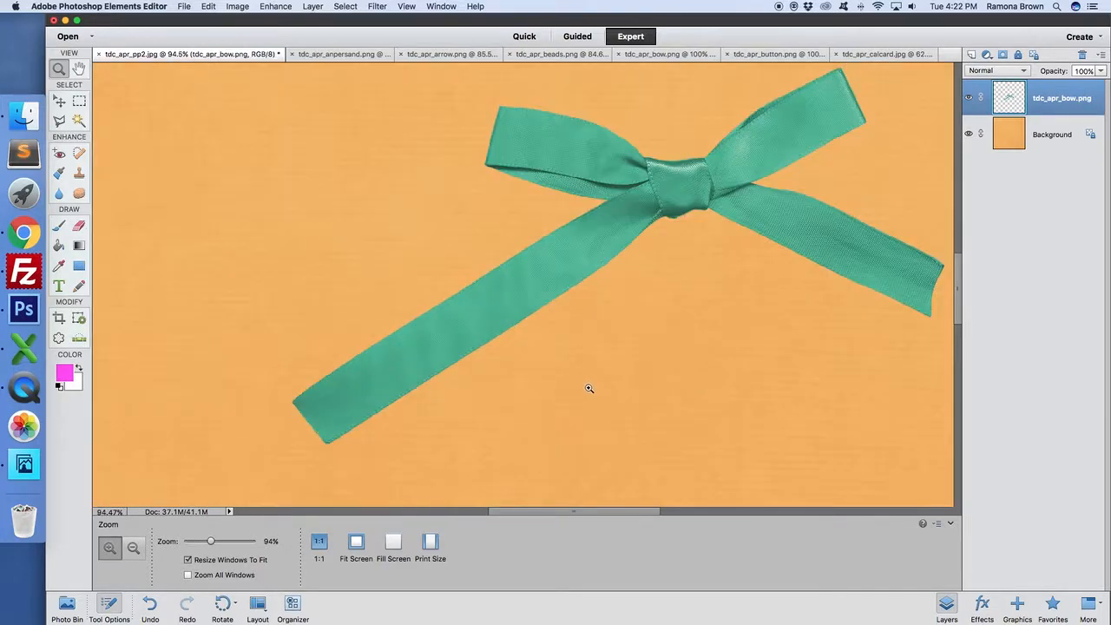
Step: Compare the Fit Screen, Fill Screen, Print Size and 1:1 views, and return to Fit Screen with the Zoom tool set to zoom in
click(355, 544)
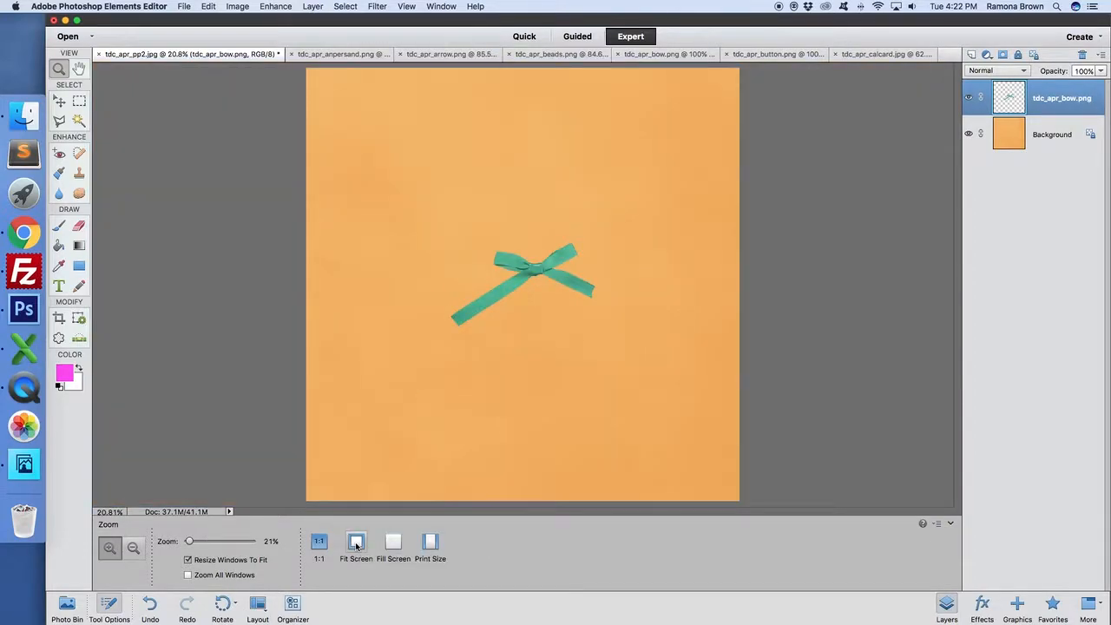
click(390, 543)
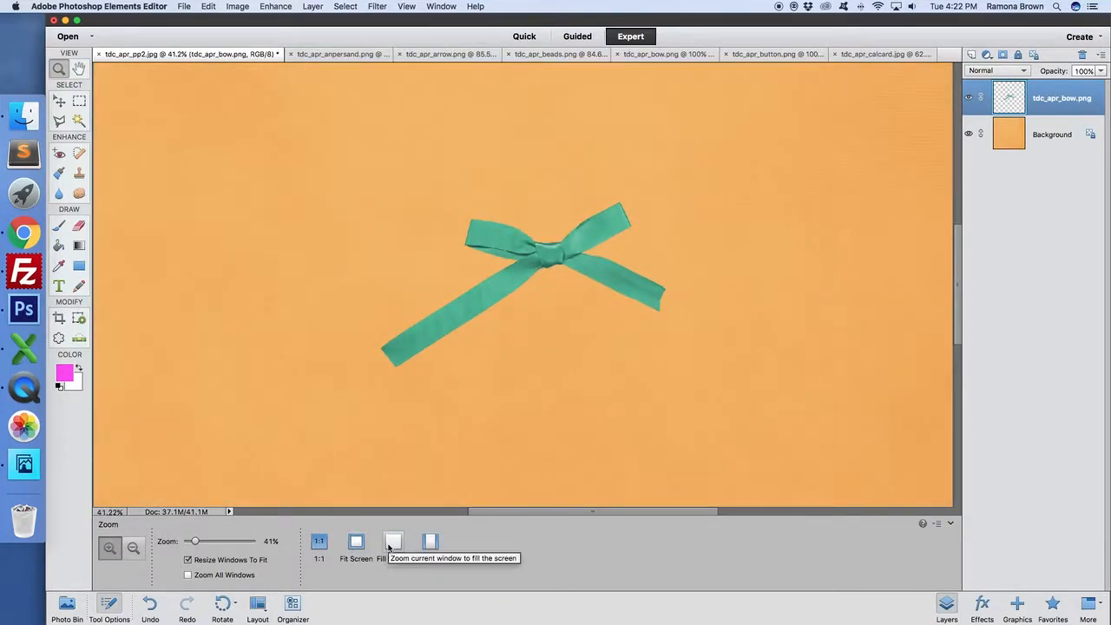
click(429, 542)
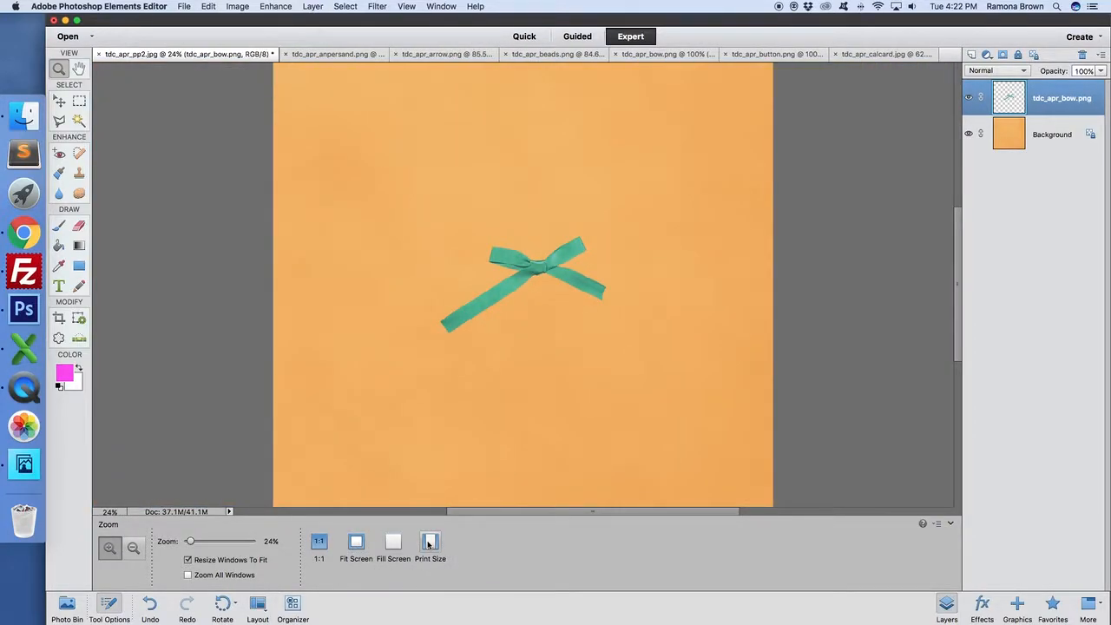
click(319, 542)
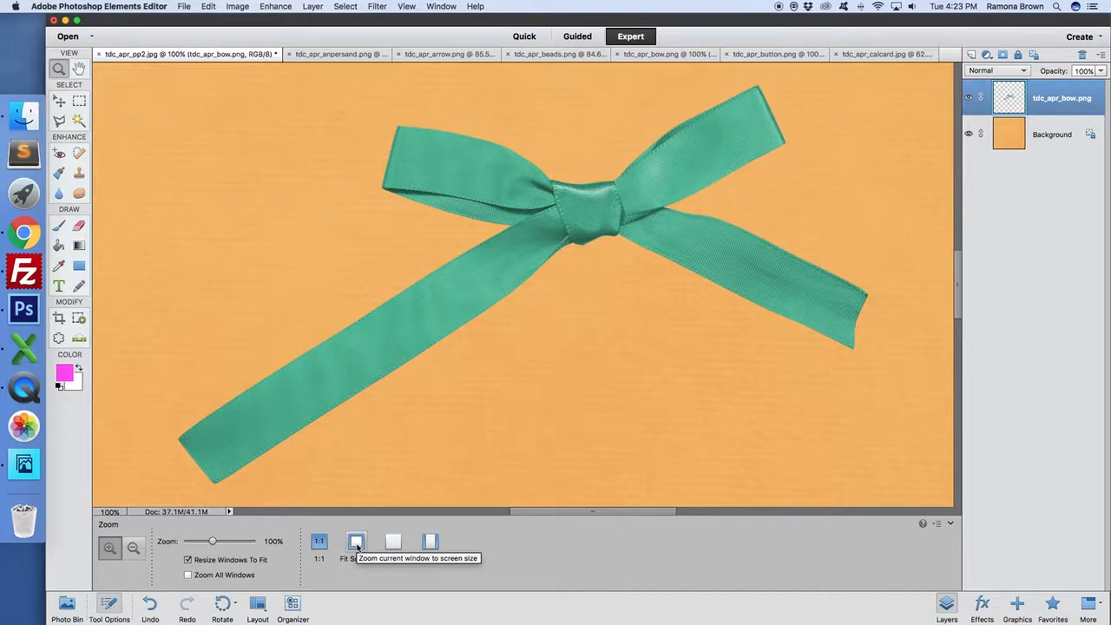
click(355, 543)
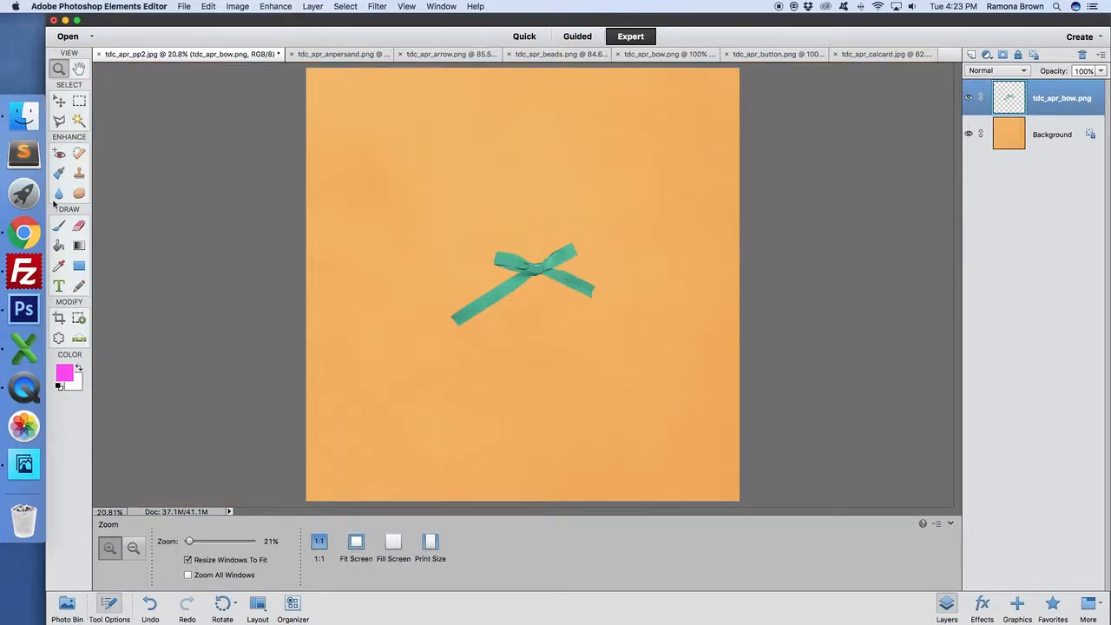
click(132, 550)
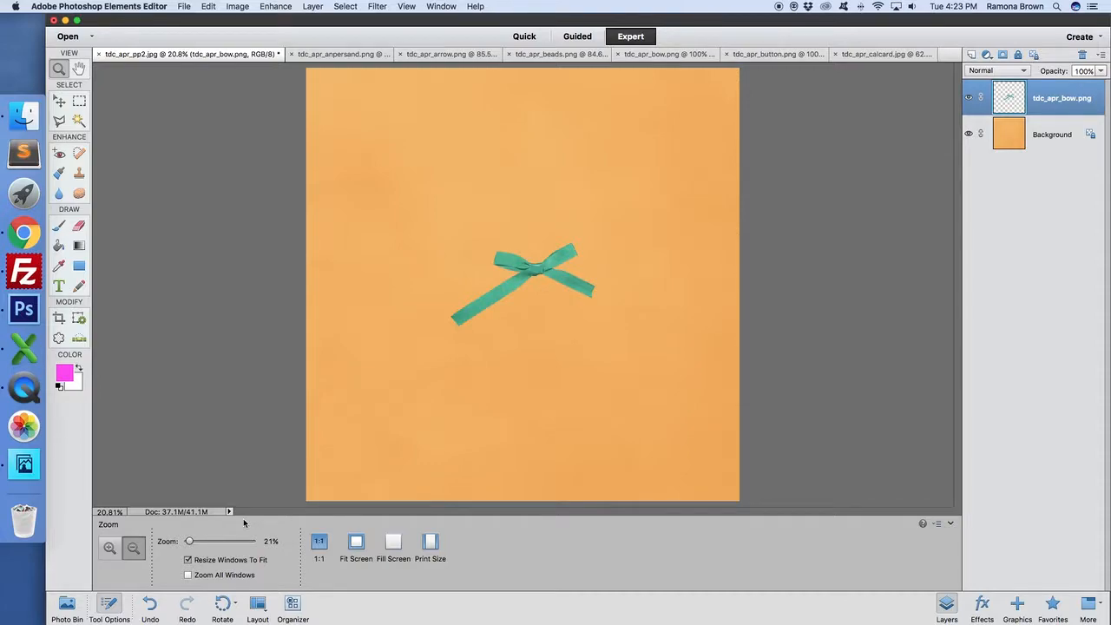
click(110, 549)
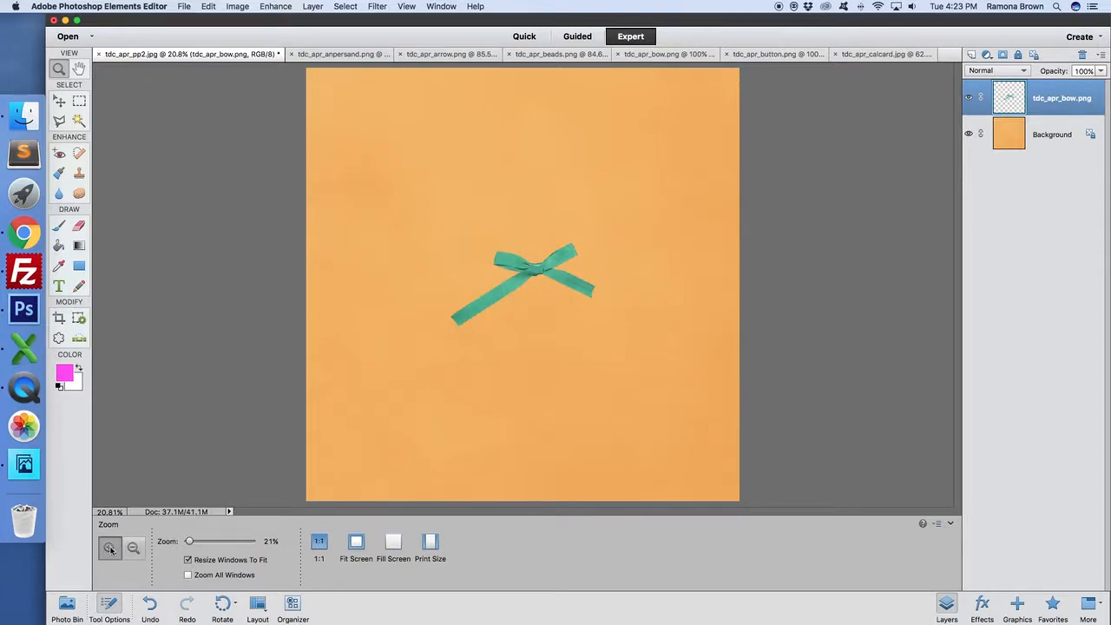
Step: Magnify the bow's left loop and knot by marking zoom areas around them
click(78, 70)
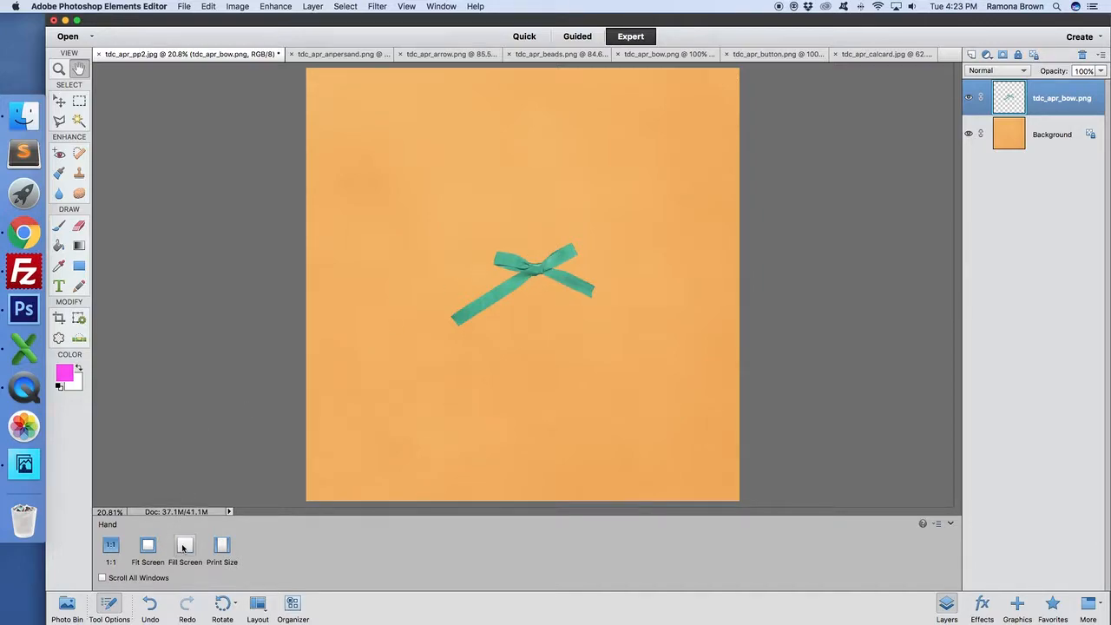
click(59, 68)
drag(395, 195, 621, 371)
drag(387, 194, 531, 300)
Step: Examine the magnified bow's loops, knot and tails by panning with the Hand tool
click(78, 69)
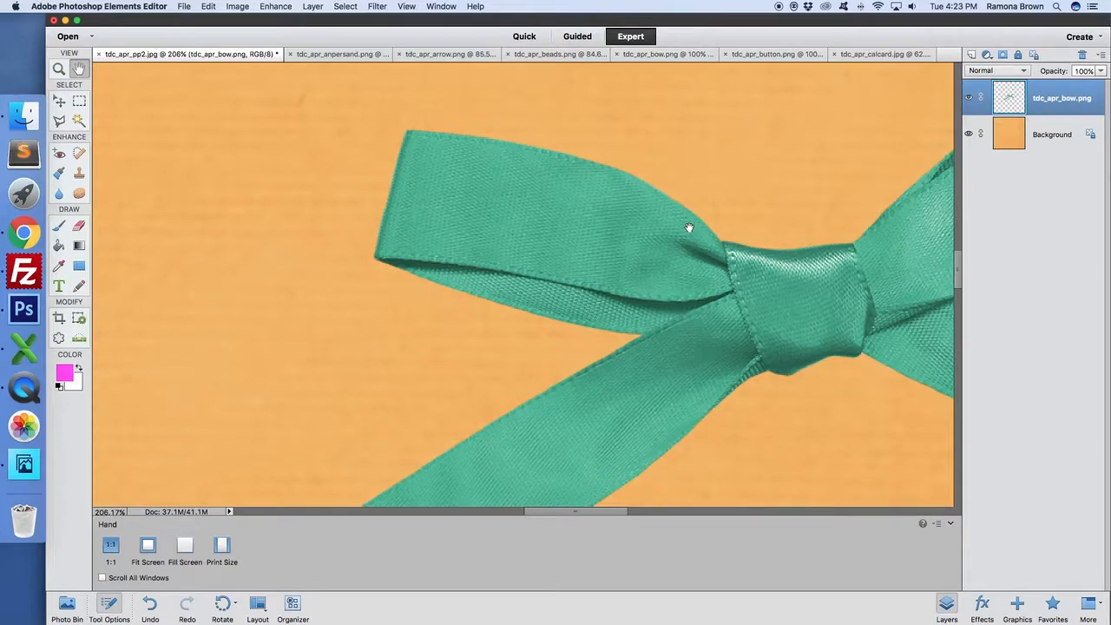
drag(595, 212, 395, 170)
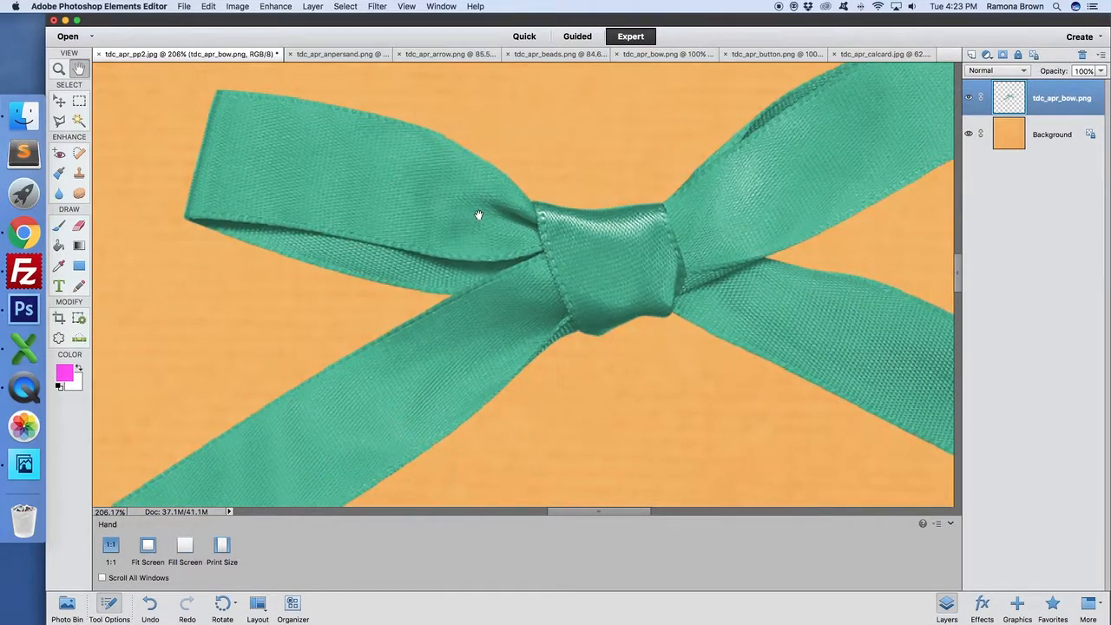
drag(580, 209, 265, 337)
mouse_move(635, 187)
mouse_down()
mouse_move(599, 213)
mouse_move(506, 220)
mouse_move(888, 189)
mouse_move(720, 179)
mouse_up()
drag(358, 274, 665, 231)
scroll(664, 231, down, 5)
scroll(582, 265, right, 10)
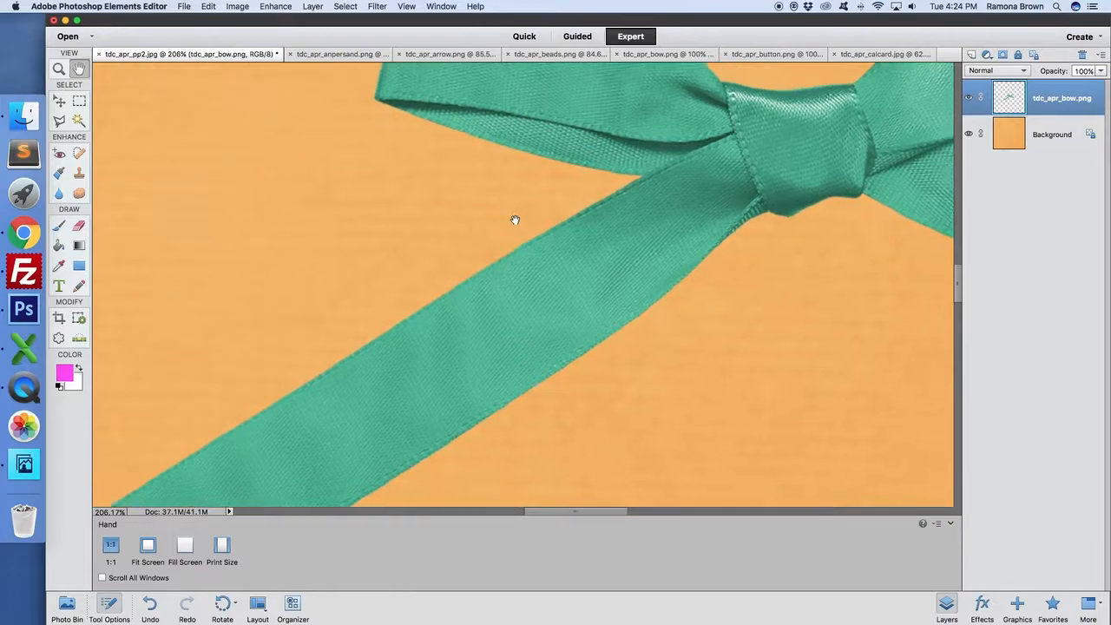
drag(440, 245, 665, 426)
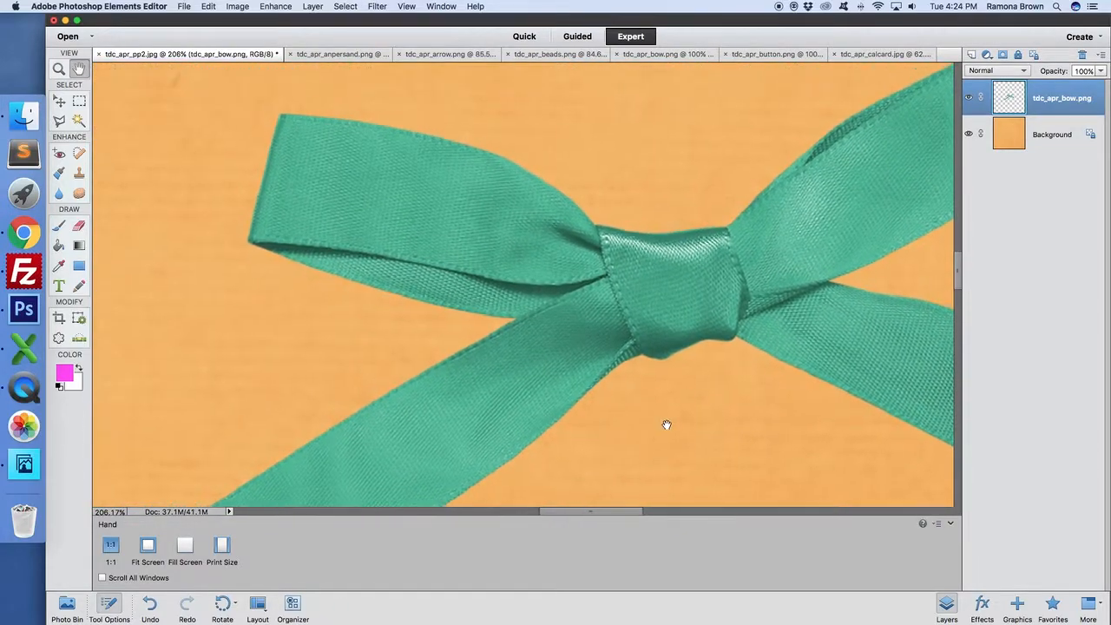
drag(387, 210, 394, 263)
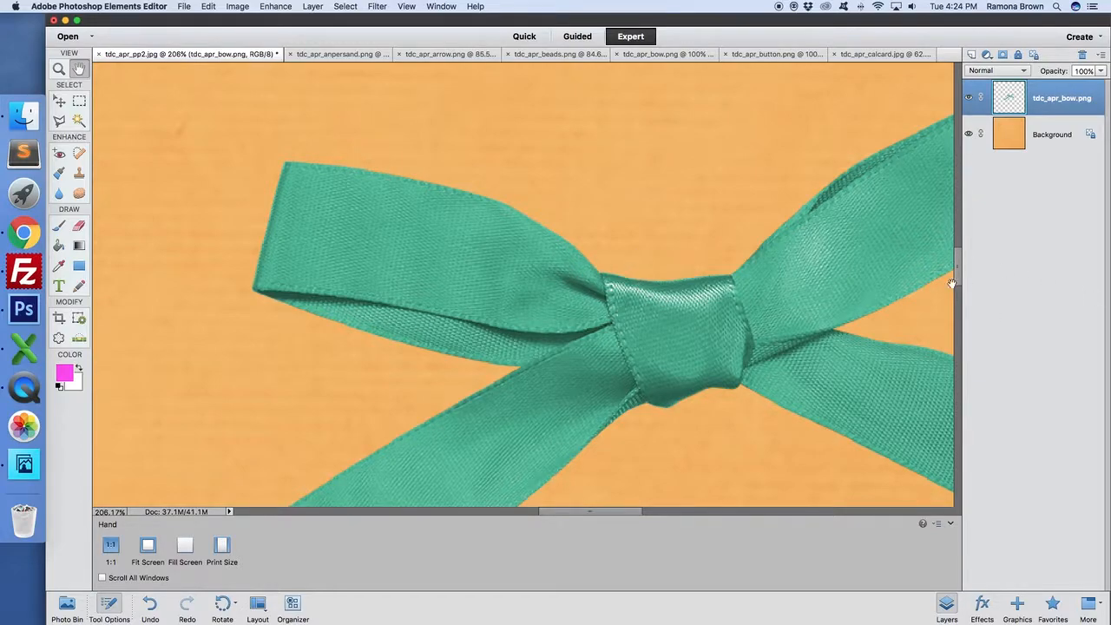
drag(917, 273, 916, 273)
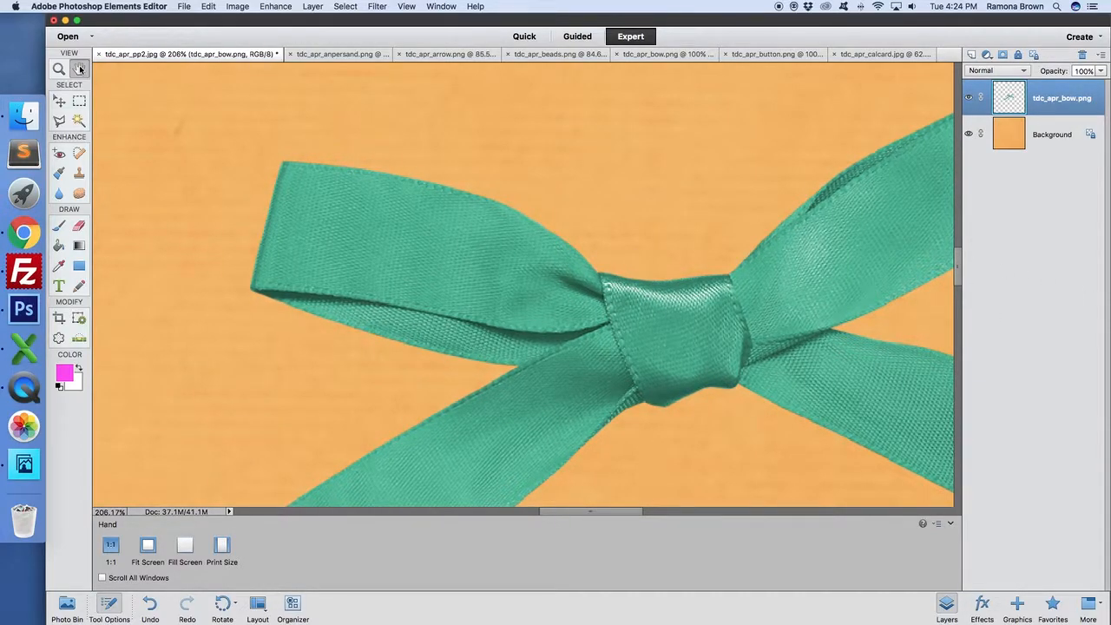
drag(817, 230, 744, 226)
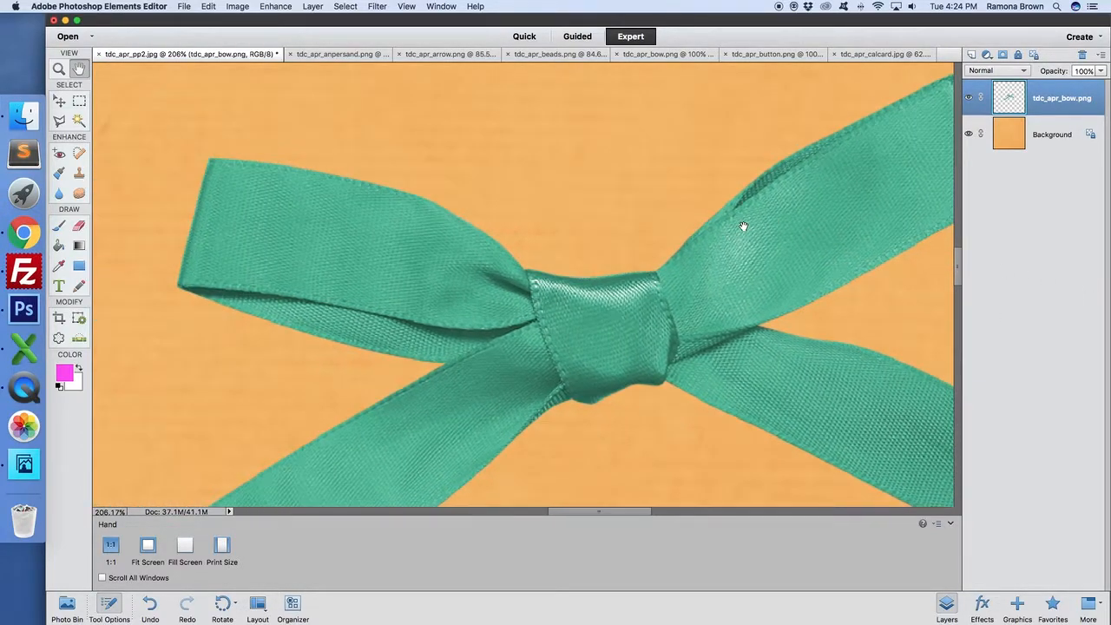
Step: Pan temporarily across the bow while the Move tool and the Brush tool are active, ending at its right loop and tail
click(60, 104)
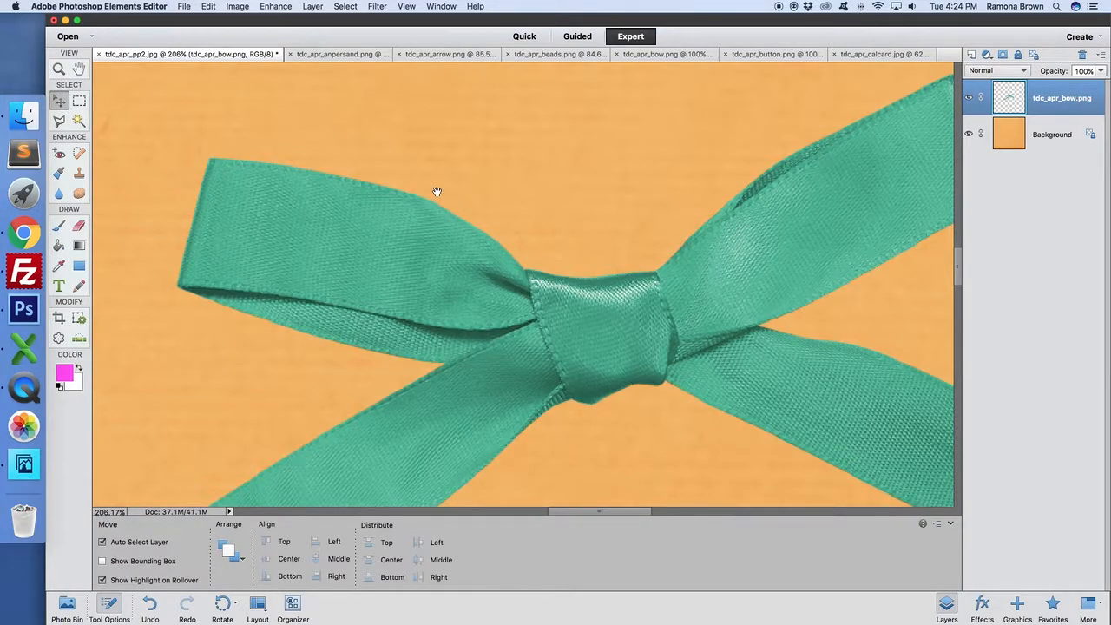
drag(536, 191, 442, 166)
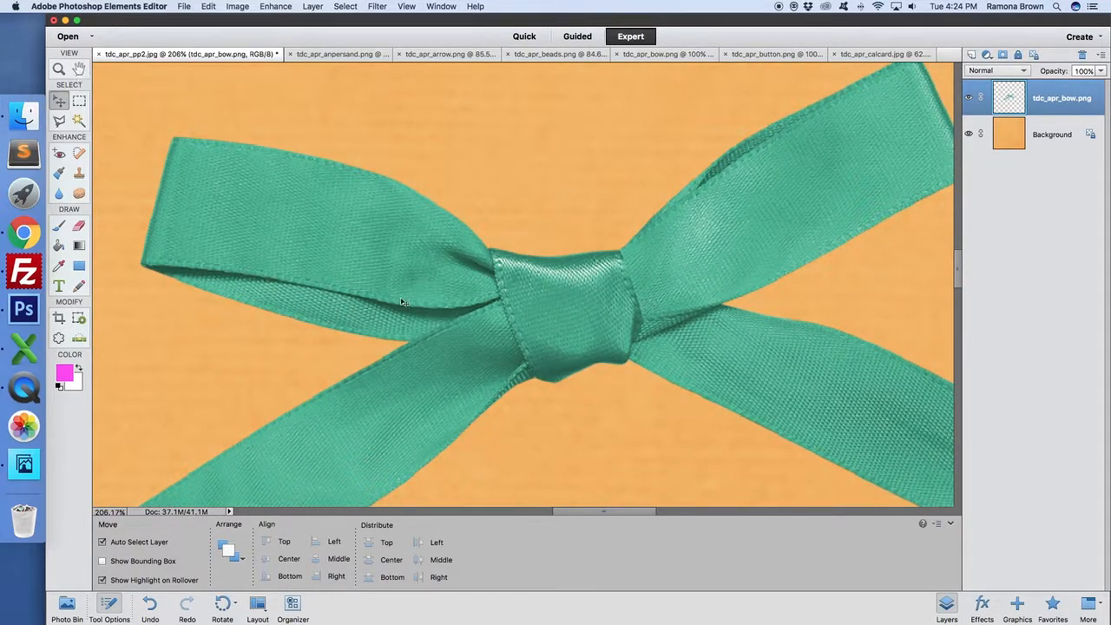
click(78, 227)
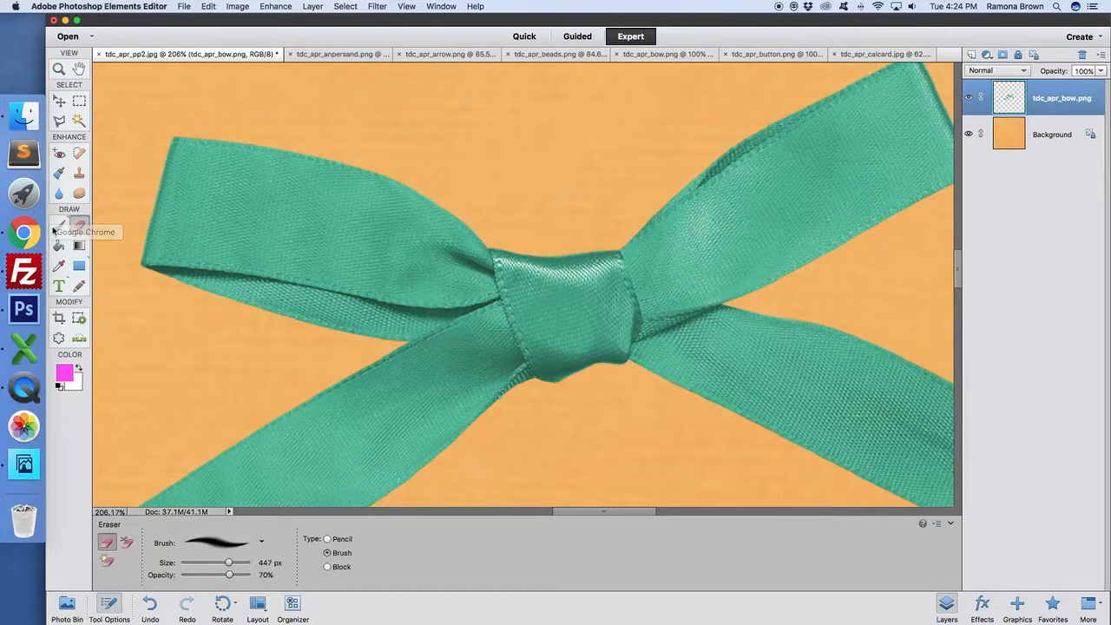
click(61, 226)
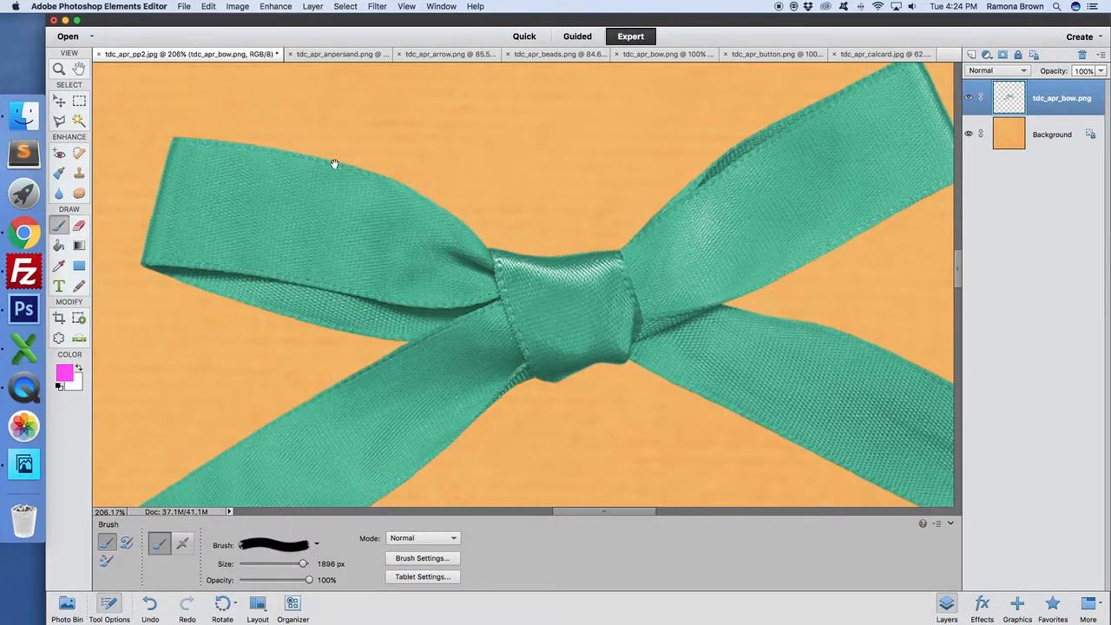
mouse_move(334, 164)
mouse_down()
mouse_move(307, 277)
mouse_move(598, 156)
mouse_move(280, 231)
mouse_up()
scroll(281, 231, right, 3)
scroll(281, 230, down, 2)
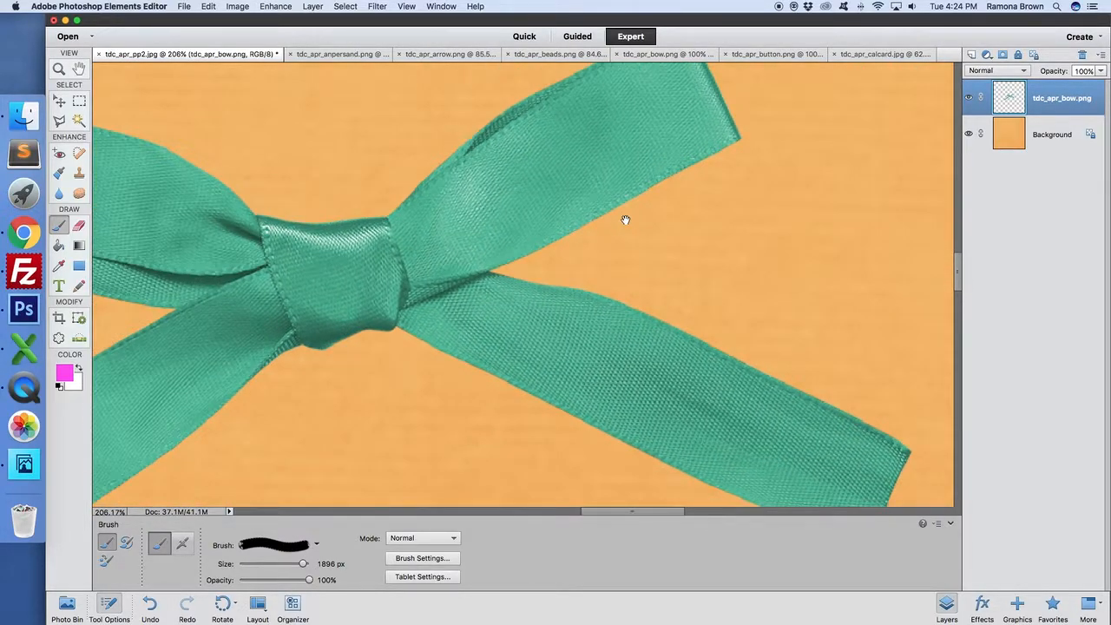
Step: Show the whole page with the Hand tool's Fit Screen option, and enlarge it with Fill Screen
click(78, 69)
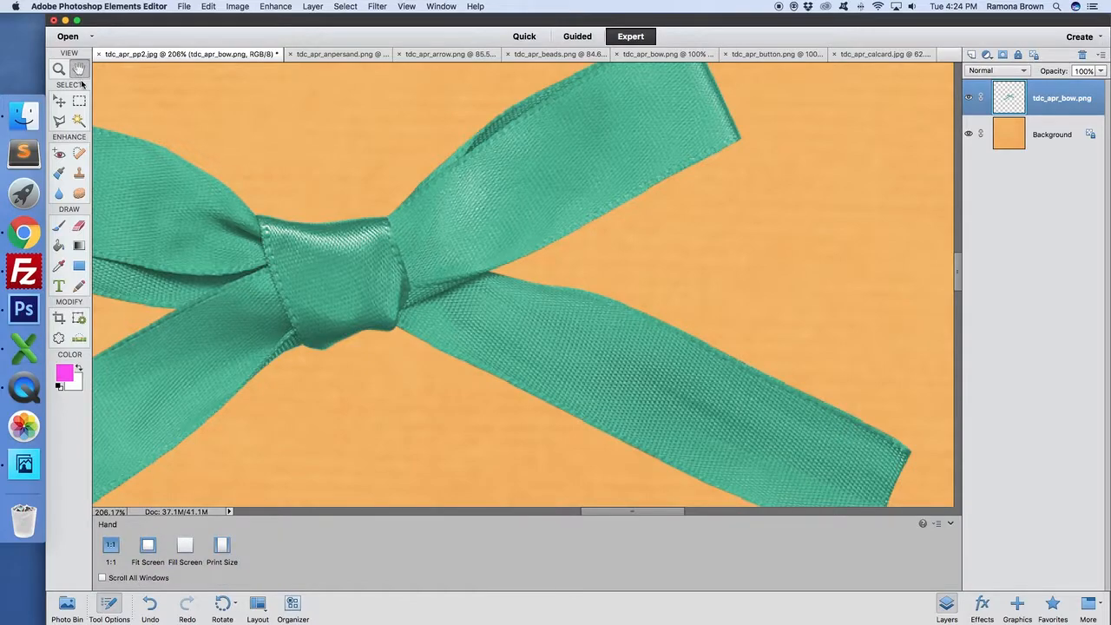
click(147, 545)
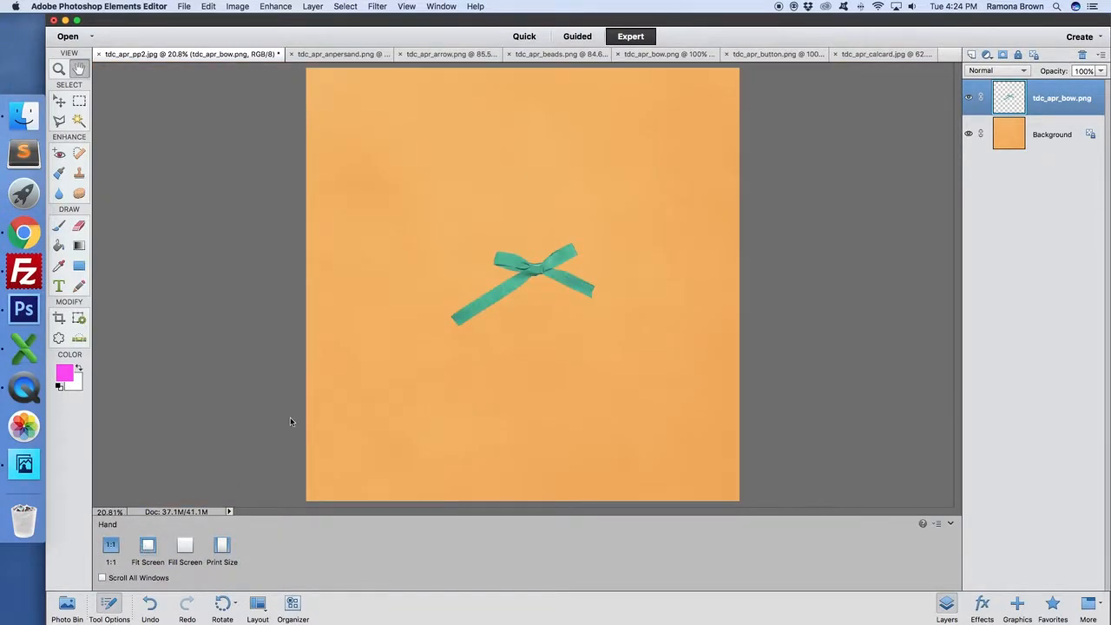
click(186, 545)
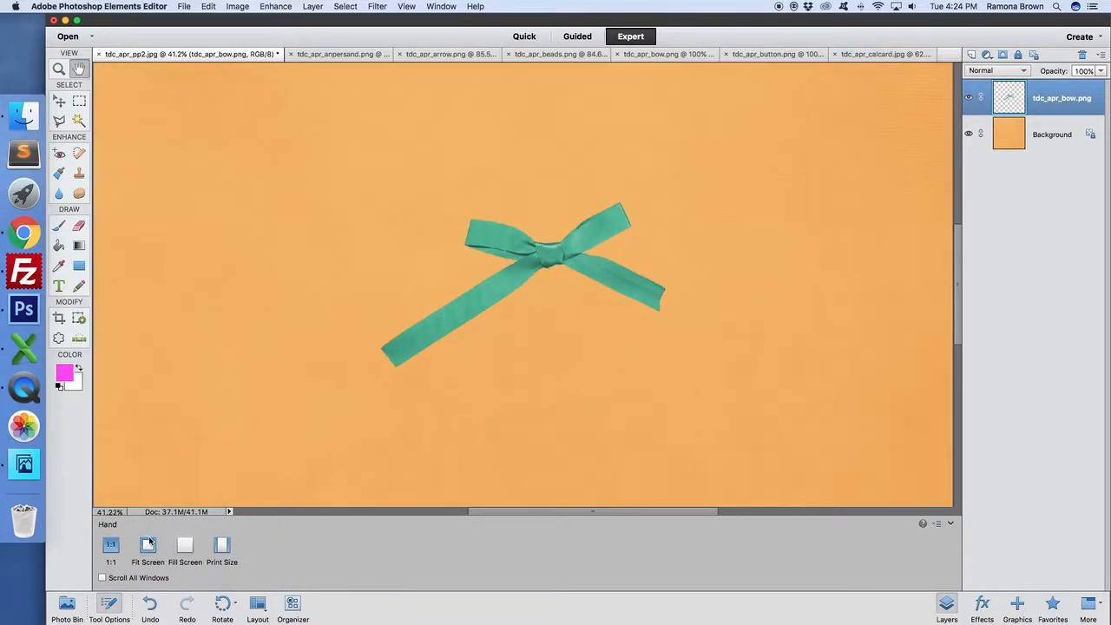
Step: Move the bow around the orange page with the Move tool, leaving it just right of and below the centre
click(59, 103)
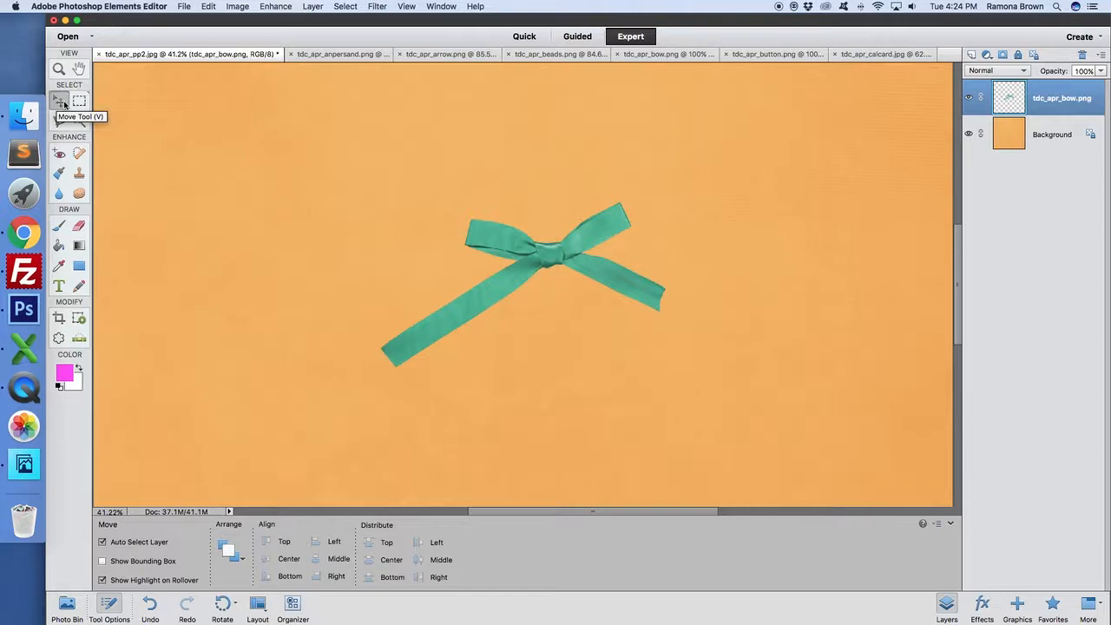
drag(557, 255, 369, 268)
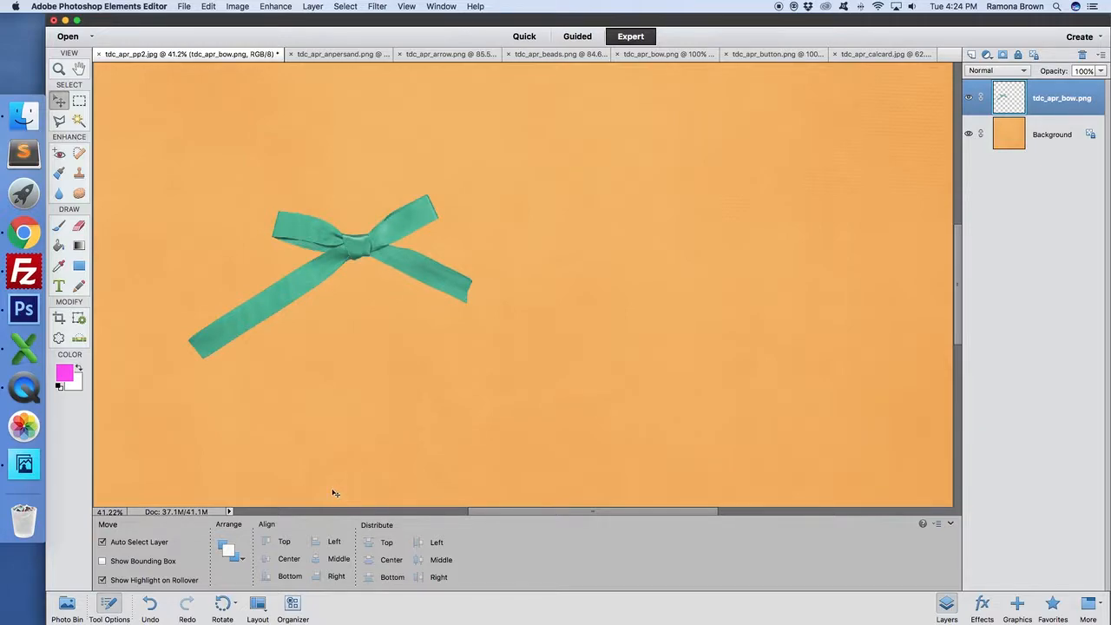
key(super+minus)
key(super+minus)
key(super+minus)
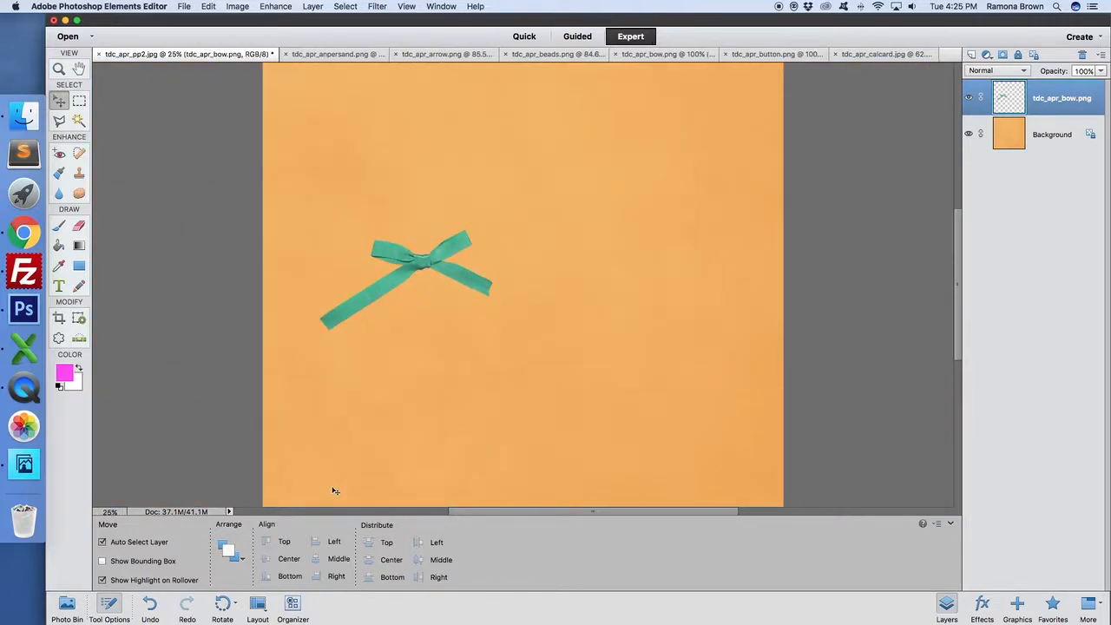
key(super+plus)
drag(406, 271, 657, 414)
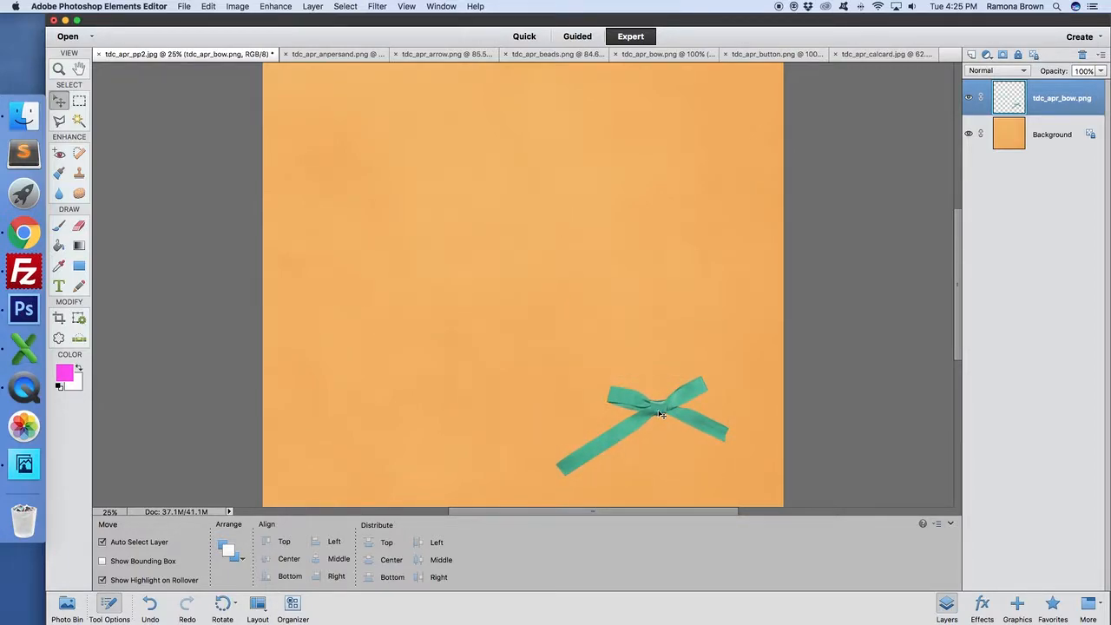
drag(662, 414, 593, 304)
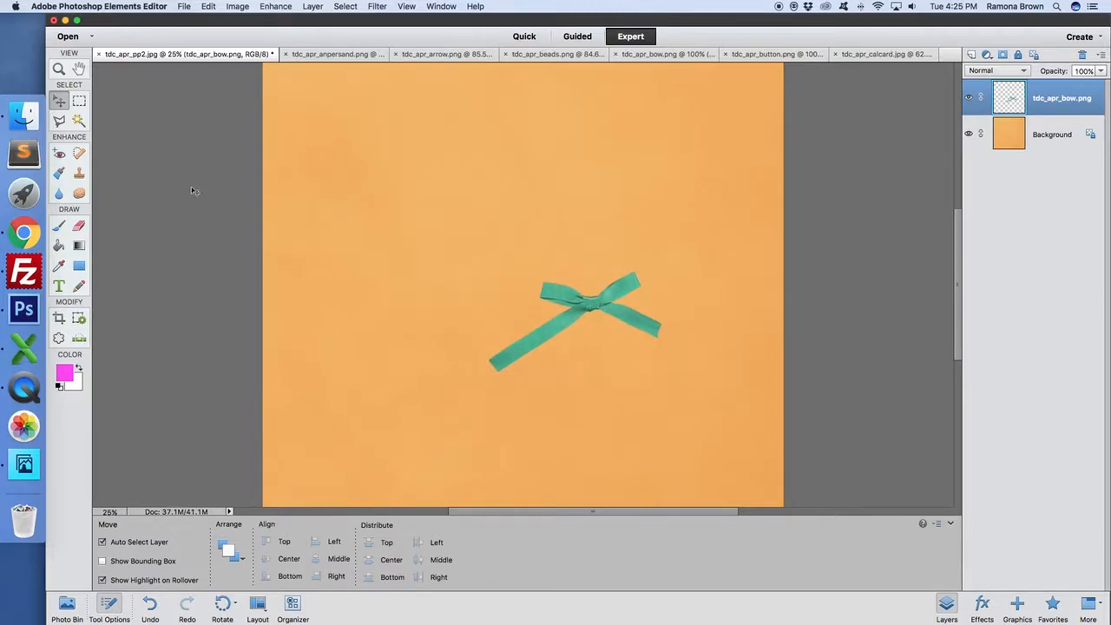
Step: Draw two trial rectangular selections on the empty orange area with the Rectangular Marquee tool
click(79, 102)
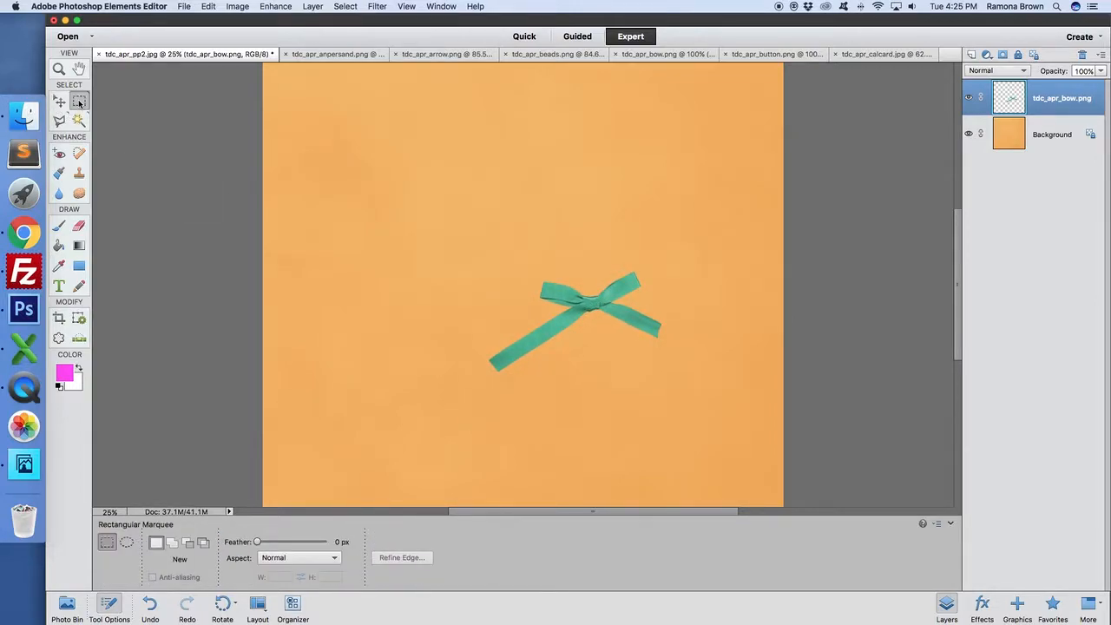
click(127, 543)
click(105, 544)
click(126, 544)
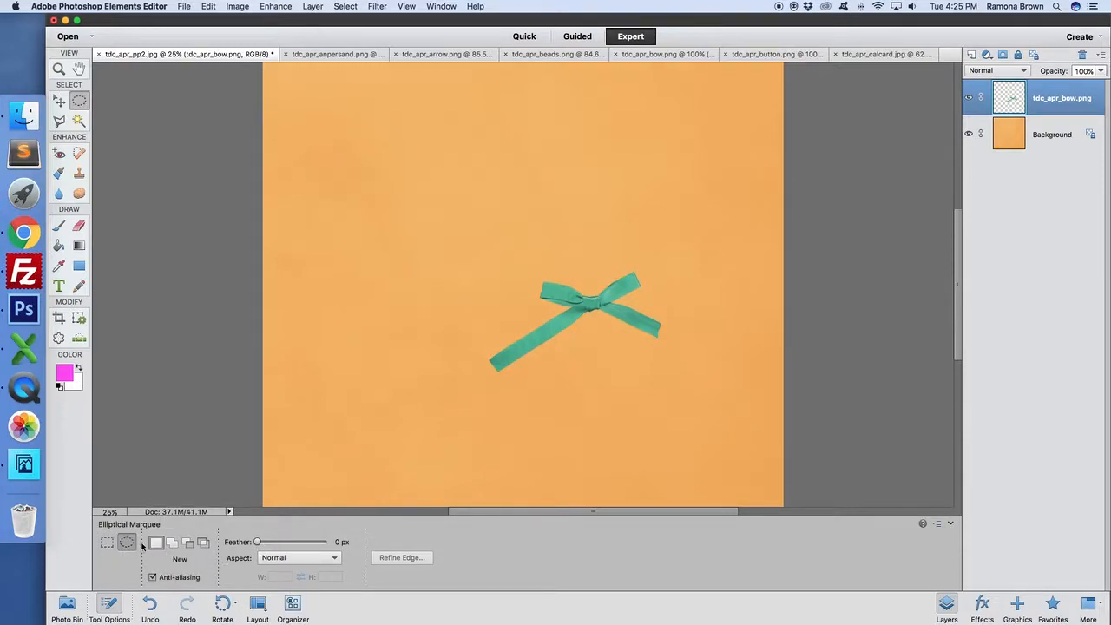
click(107, 544)
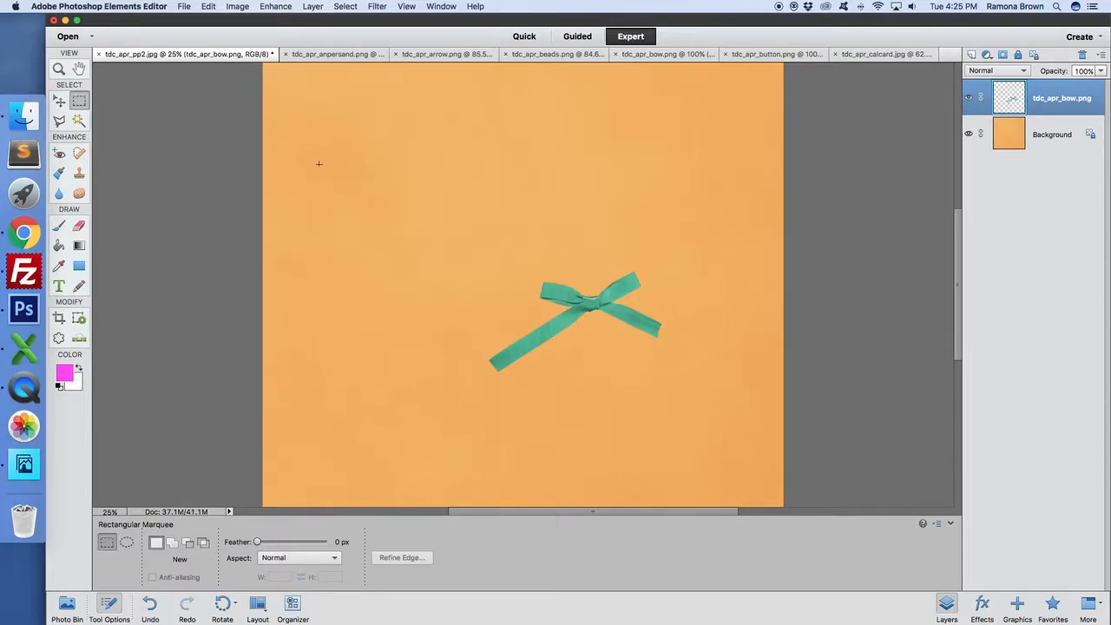
drag(442, 288, 463, 302)
drag(491, 158, 580, 226)
Step: Try the Elliptical Marquee tool on the empty orange area and around the bow, ending with a circular selection around the bow
click(126, 542)
drag(313, 176, 412, 252)
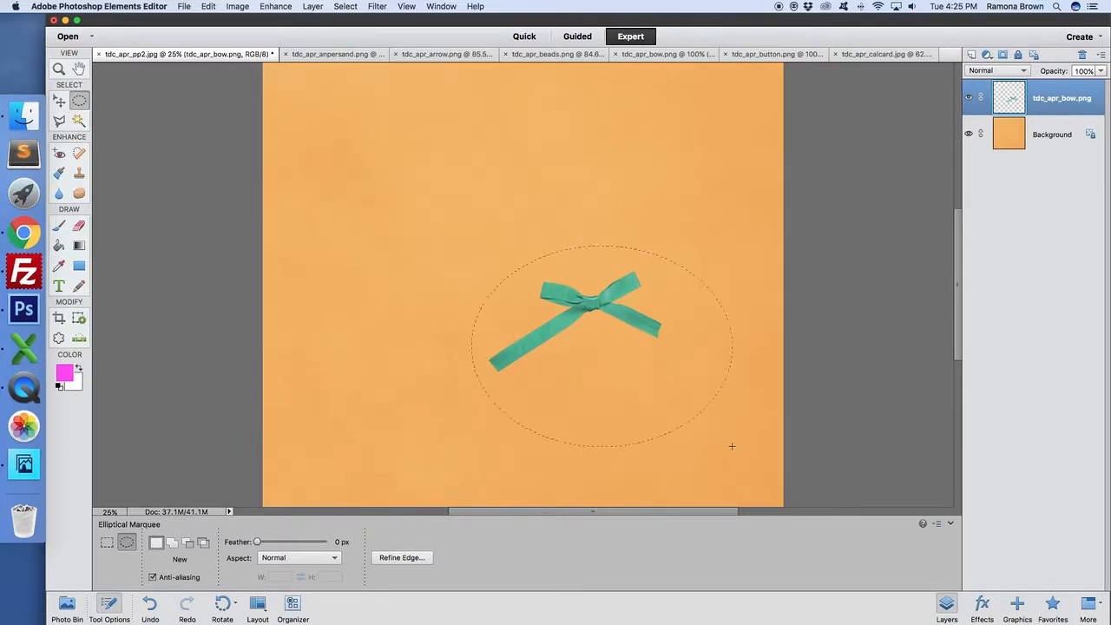
click(708, 431)
key(super+z)
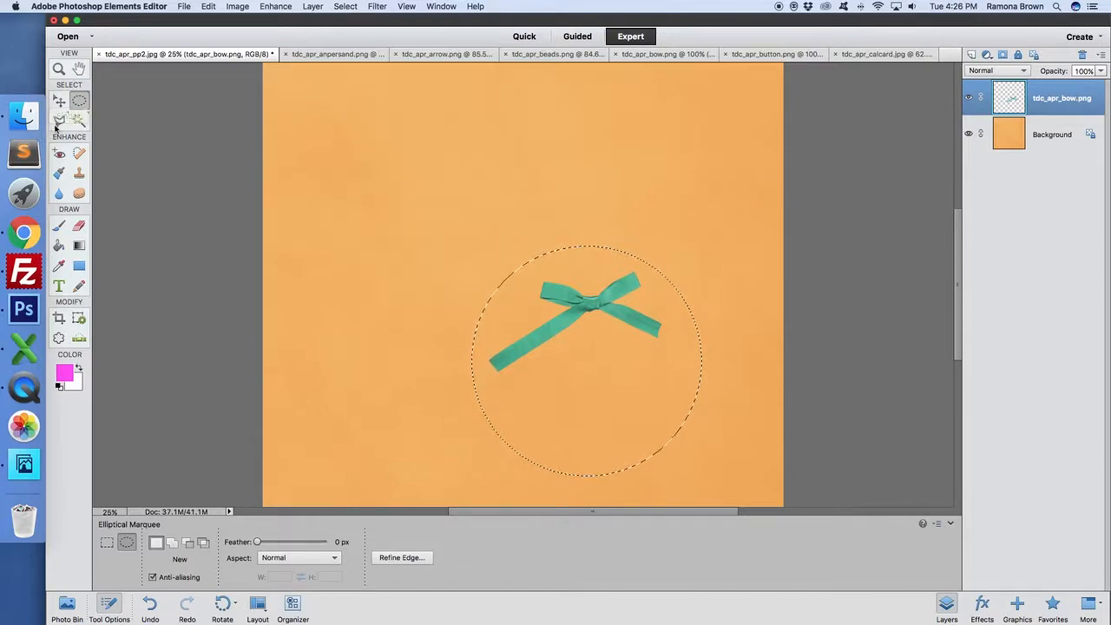
Step: Draw freehand selections with the Lasso tool, first on the empty orange area and again loosely around the bow
click(57, 121)
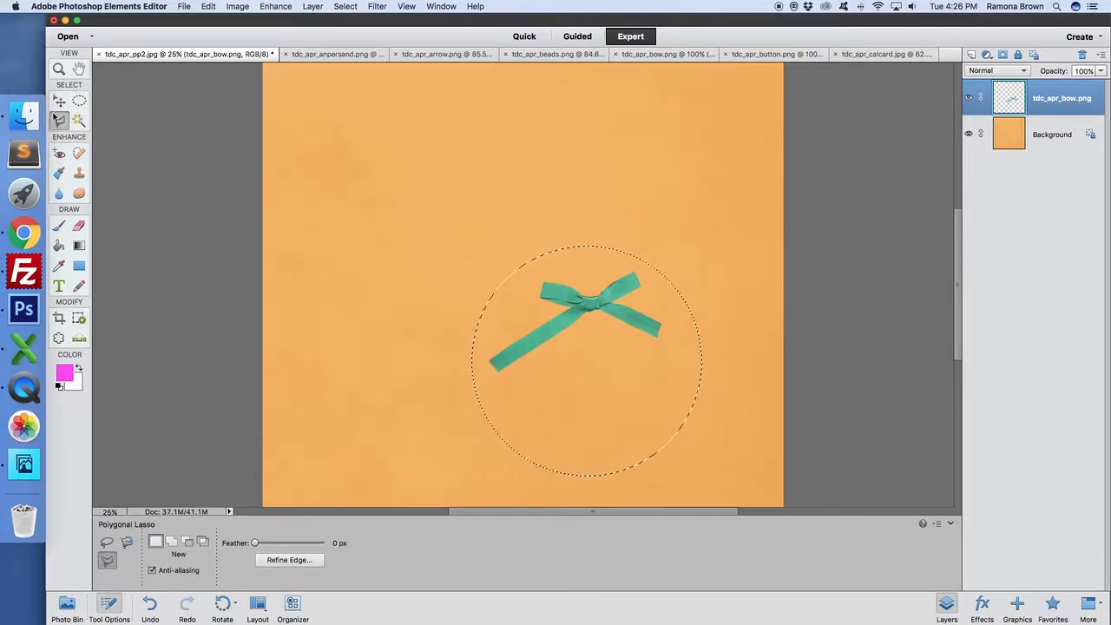
click(107, 542)
mouse_move(370, 286)
mouse_down()
mouse_move(339, 247)
mouse_move(399, 175)
mouse_move(512, 285)
mouse_move(374, 344)
mouse_move(354, 268)
mouse_move(399, 277)
mouse_up()
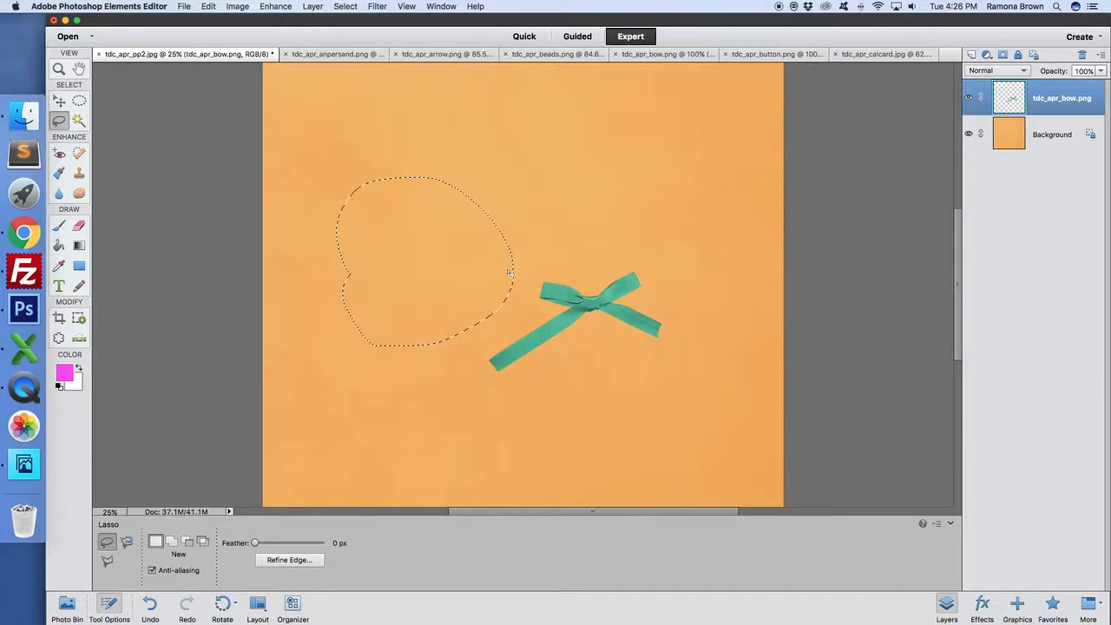
mouse_move(527, 263)
mouse_down()
mouse_move(455, 360)
mouse_move(543, 386)
mouse_move(635, 354)
mouse_move(726, 300)
mouse_move(622, 239)
mouse_move(559, 247)
mouse_move(536, 259)
mouse_up()
Step: Deselect, and trace the bow's edges with the Magnetic Lasso from the end of its long left tail
click(127, 542)
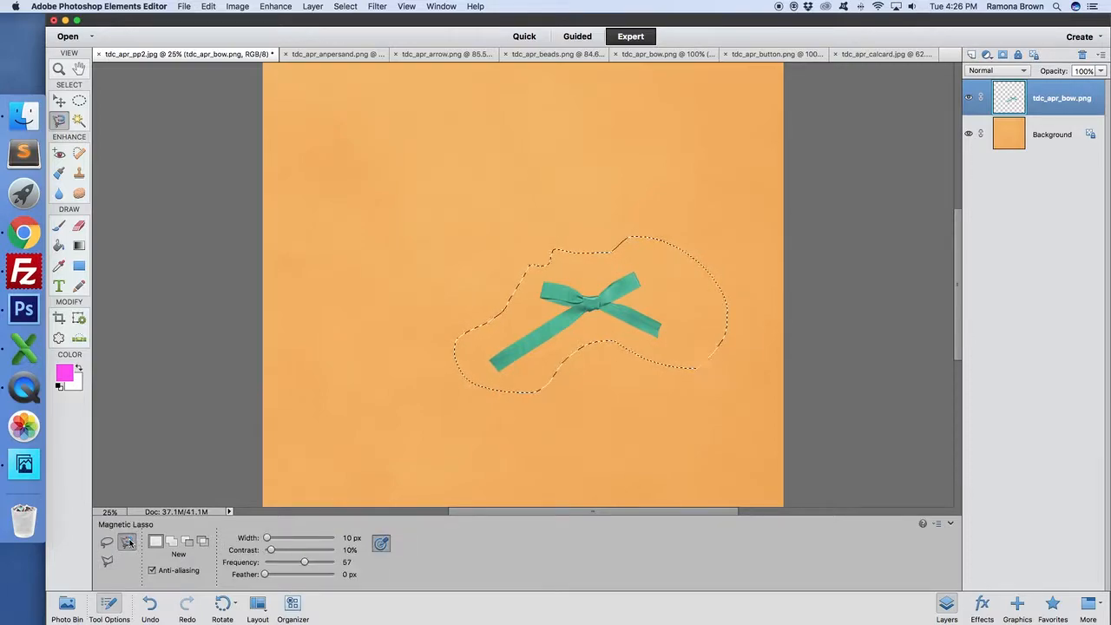
key(super+d)
click(490, 357)
click(492, 355)
Step: Draw a straight-sided selection beside the bow's long left tail with the Polygonal Lasso, and return to the Lasso tool
click(107, 559)
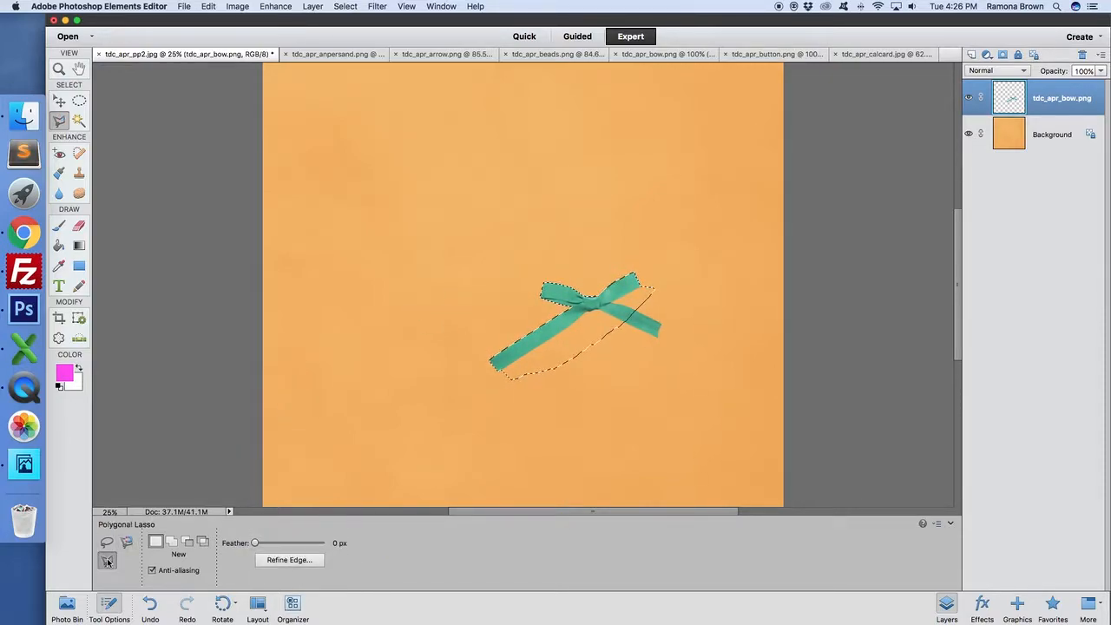
click(387, 324)
click(554, 298)
click(444, 299)
click(107, 542)
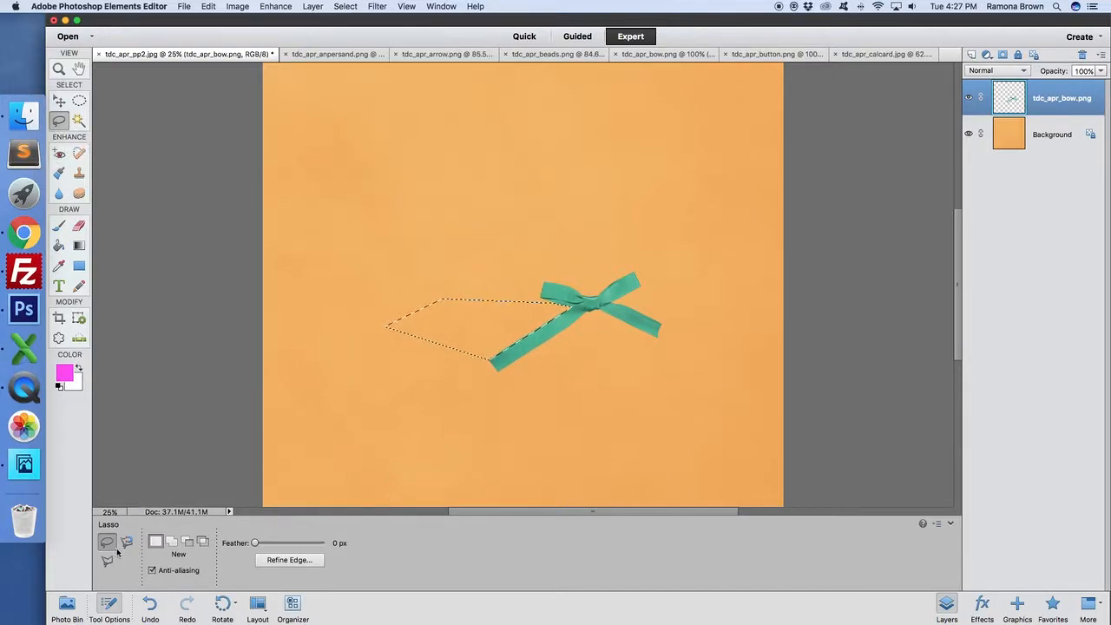
Step: Compare the Quick Selection, Selection Brush and Magic Wand tools, then deselect and select the empty area around the bow with the Magic Wand
click(79, 120)
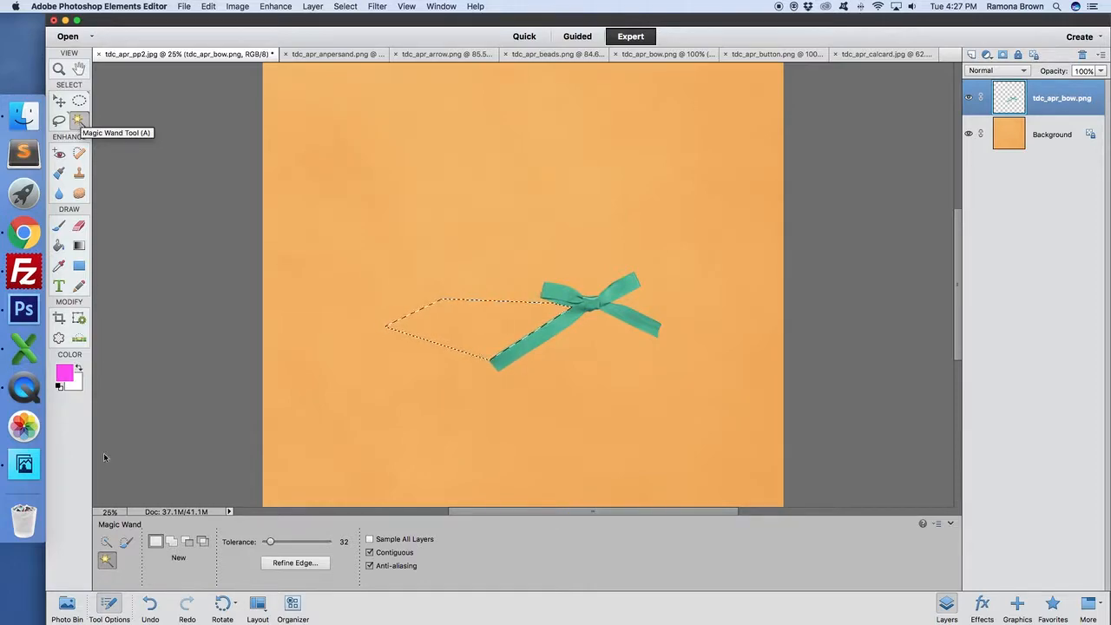
click(106, 543)
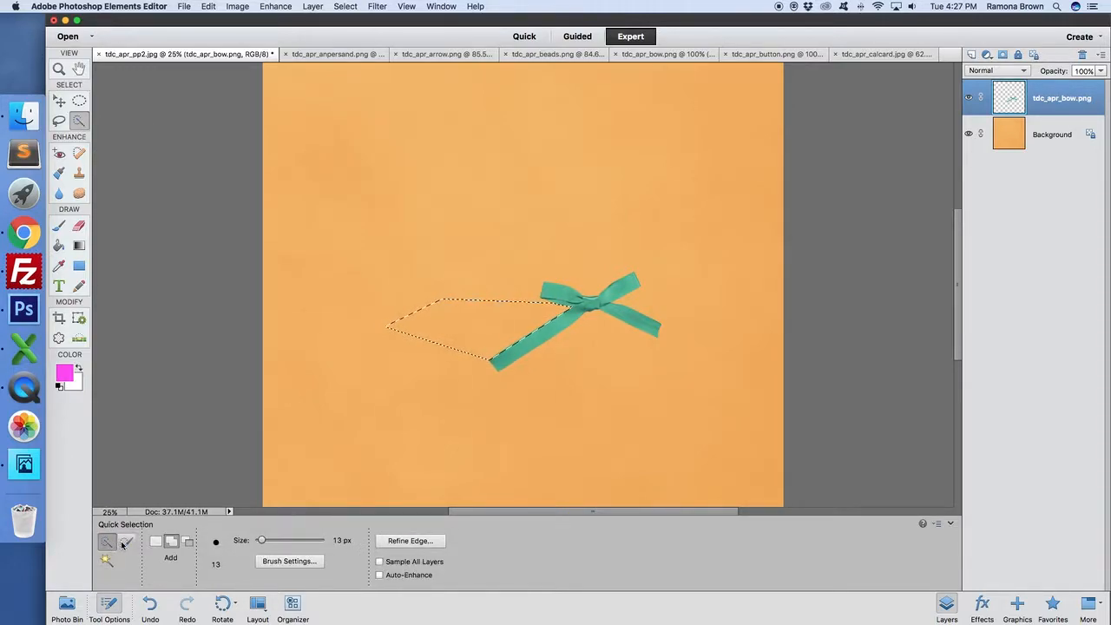
click(126, 542)
click(106, 544)
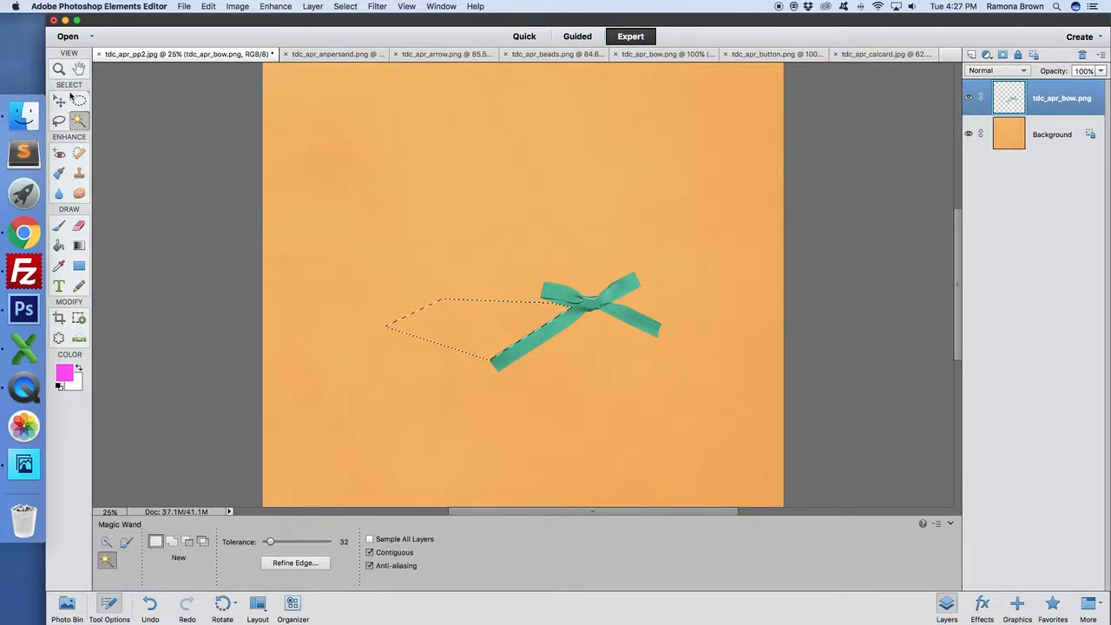
click(569, 337)
click(441, 212)
key(super+d)
click(458, 202)
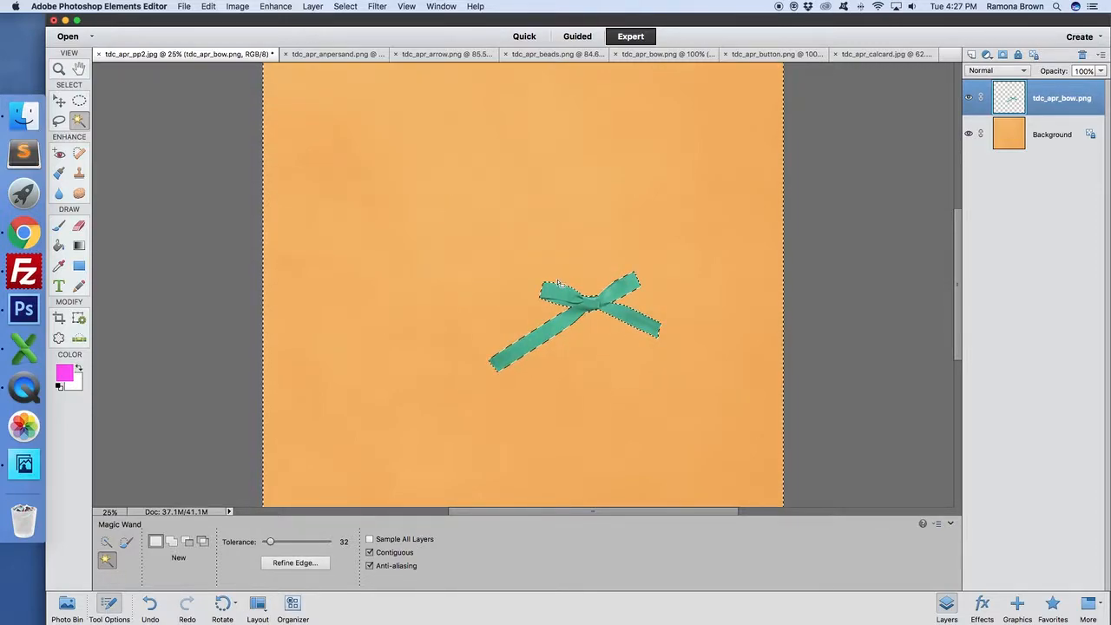
Step: Make the Background layer active and select the entire page, finishing with the Magic Wand tool active
click(1049, 128)
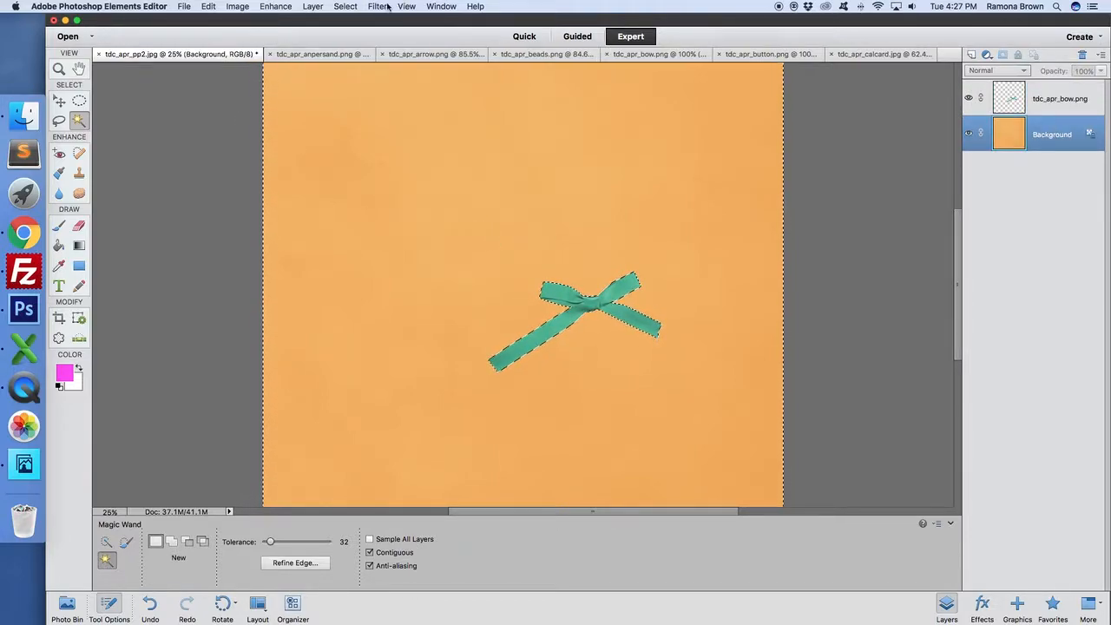
click(345, 6)
click(345, 20)
click(78, 102)
click(79, 121)
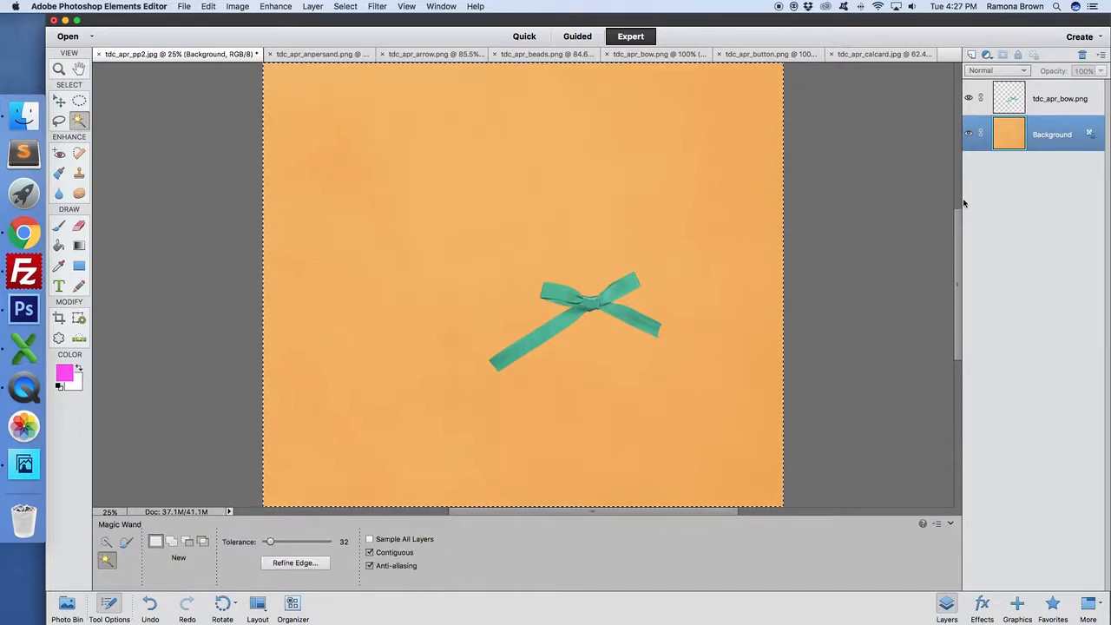
Step: Examine the options of the Red Eye Removal, Spot Healing Brush, Smart Brush, Clone Stamp, Blur and Sponge tools
click(59, 154)
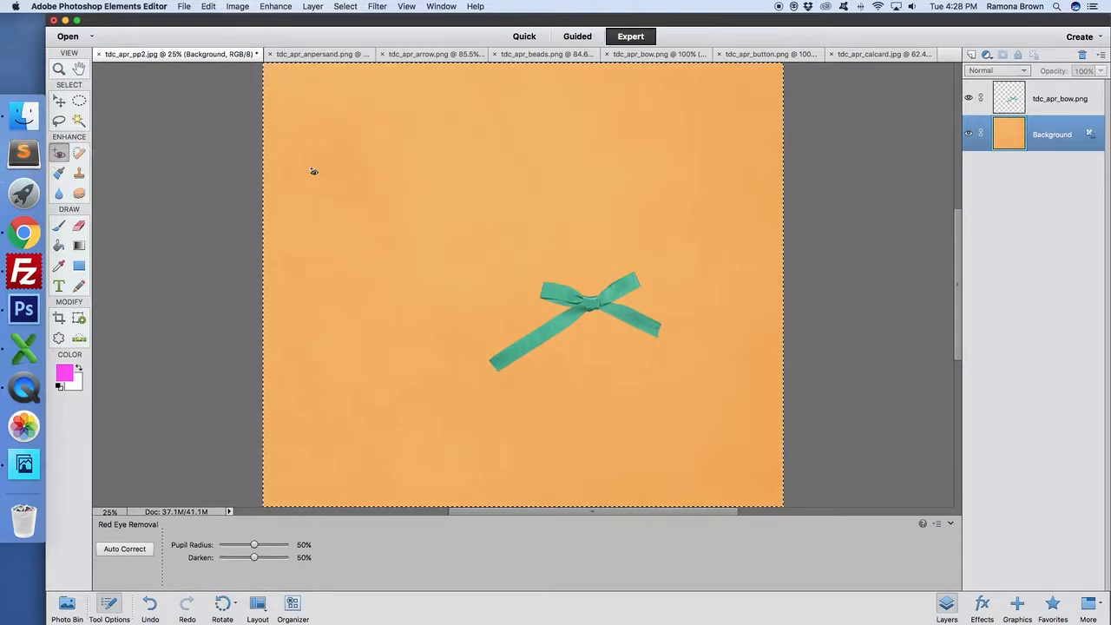
click(79, 154)
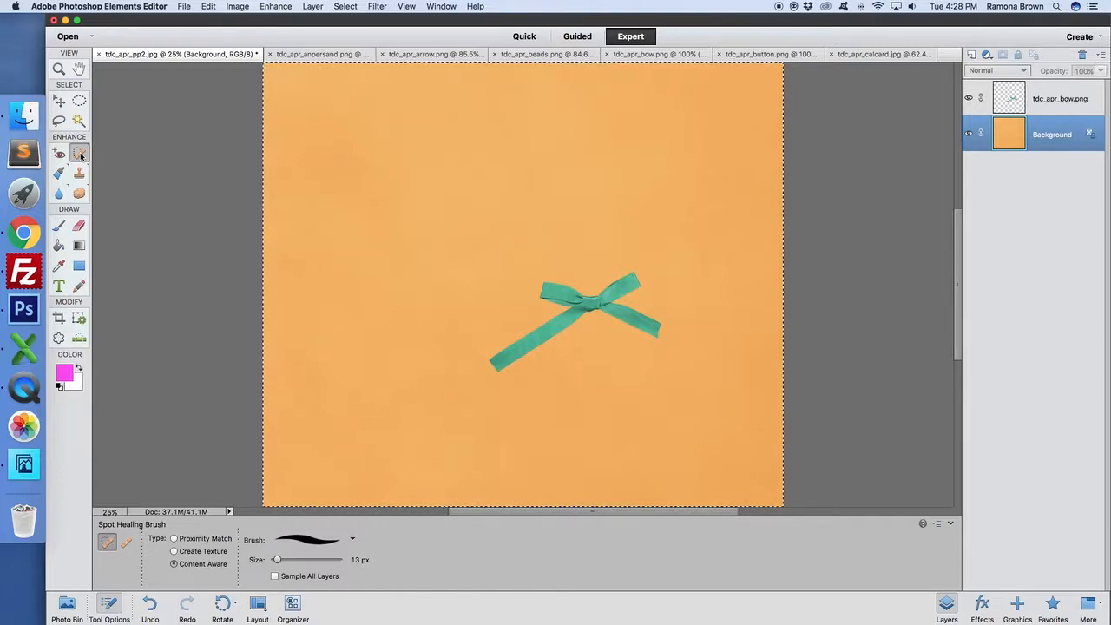
click(59, 174)
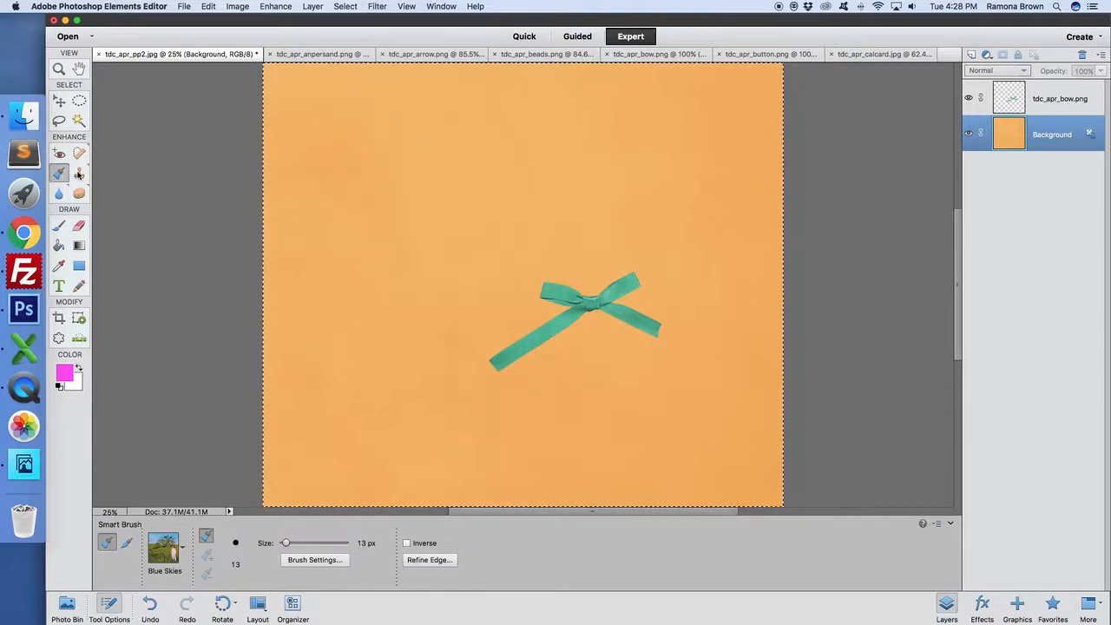
click(79, 173)
click(58, 194)
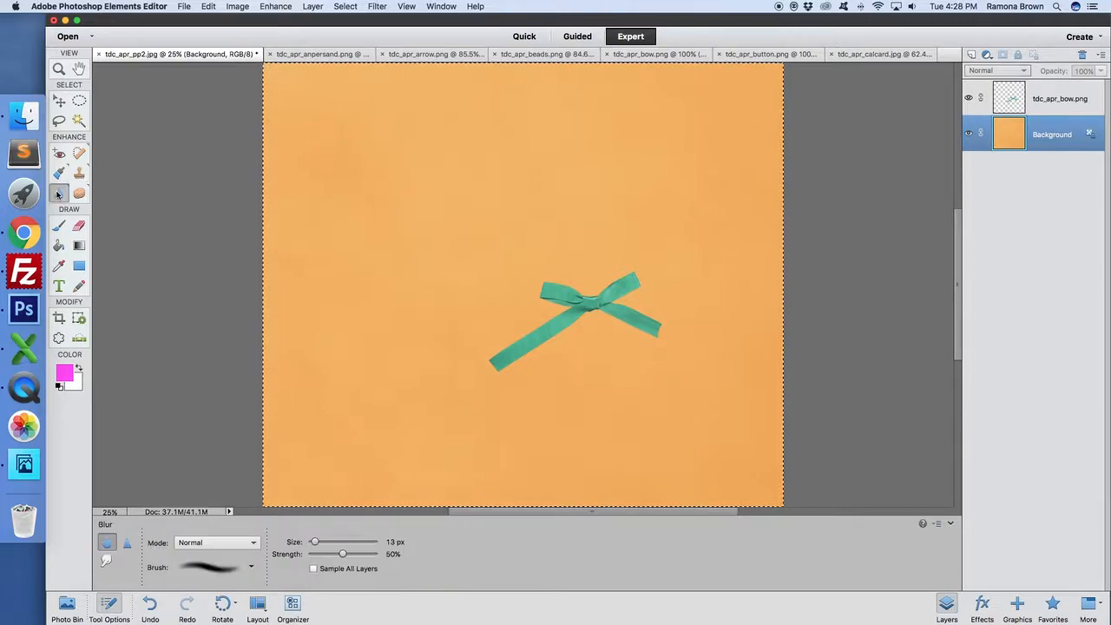
click(76, 194)
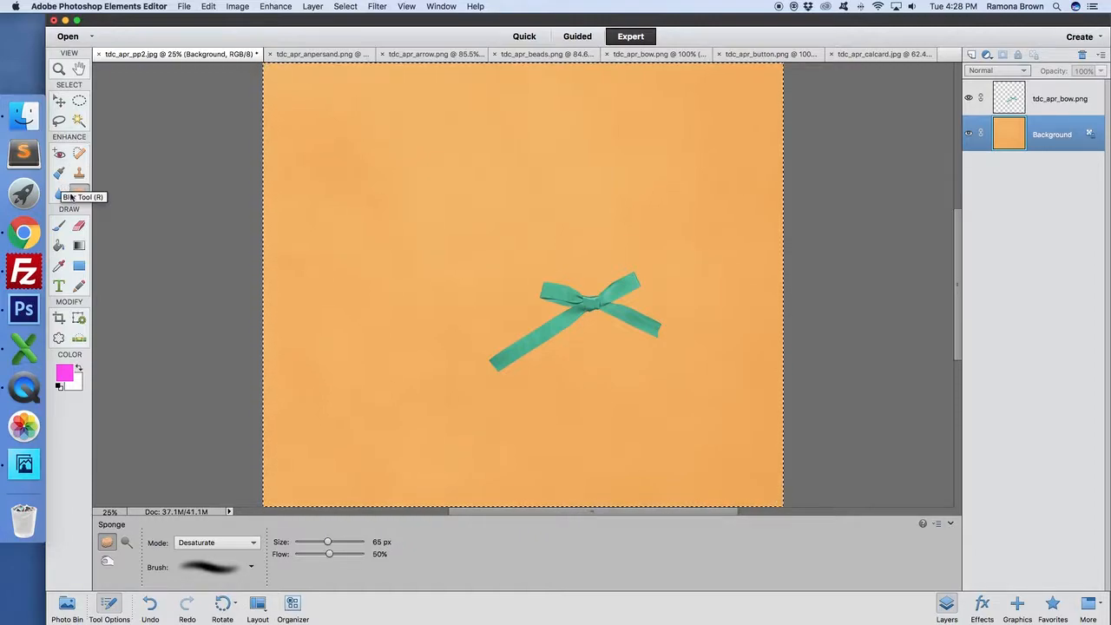
Step: Paint a looping pink scribble with the soft 75 px default brush on a new layer above Background, up and left of the bow
click(58, 229)
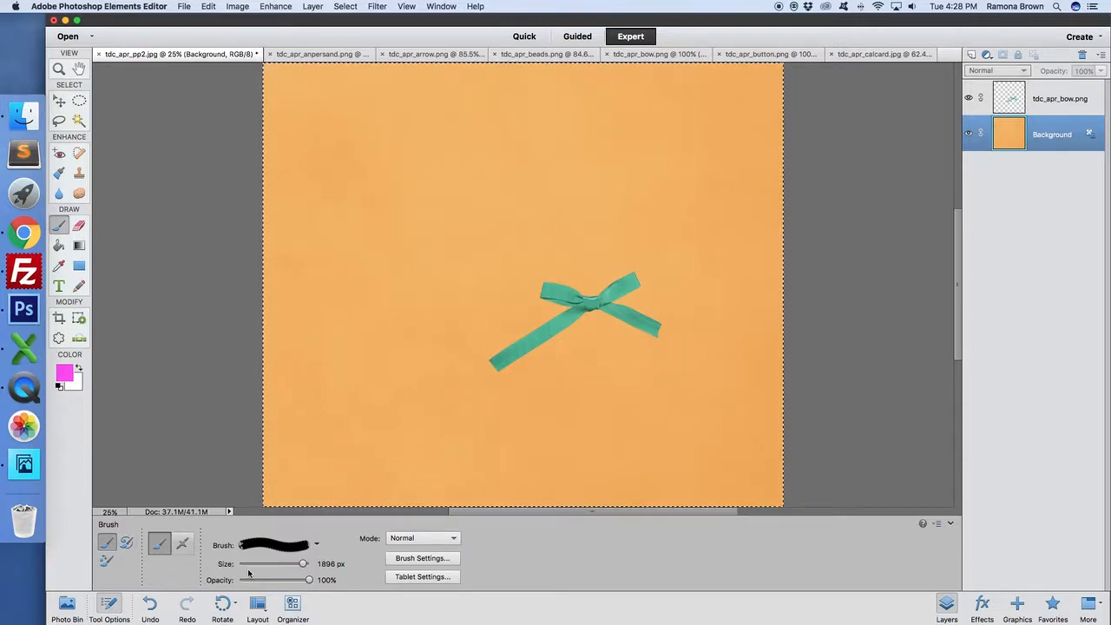
click(317, 545)
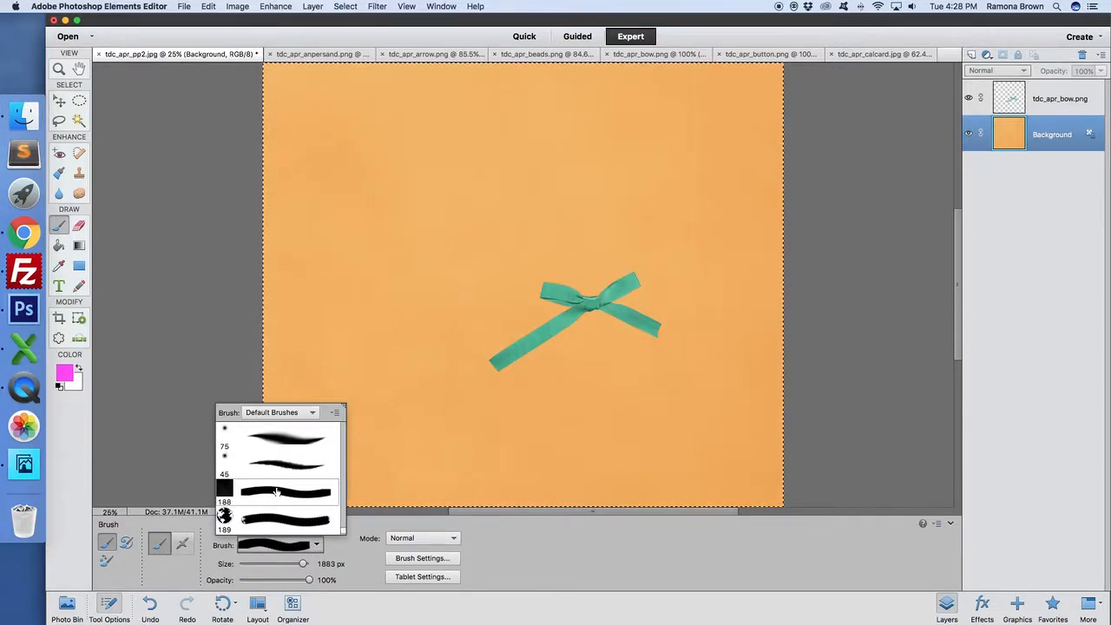
click(275, 439)
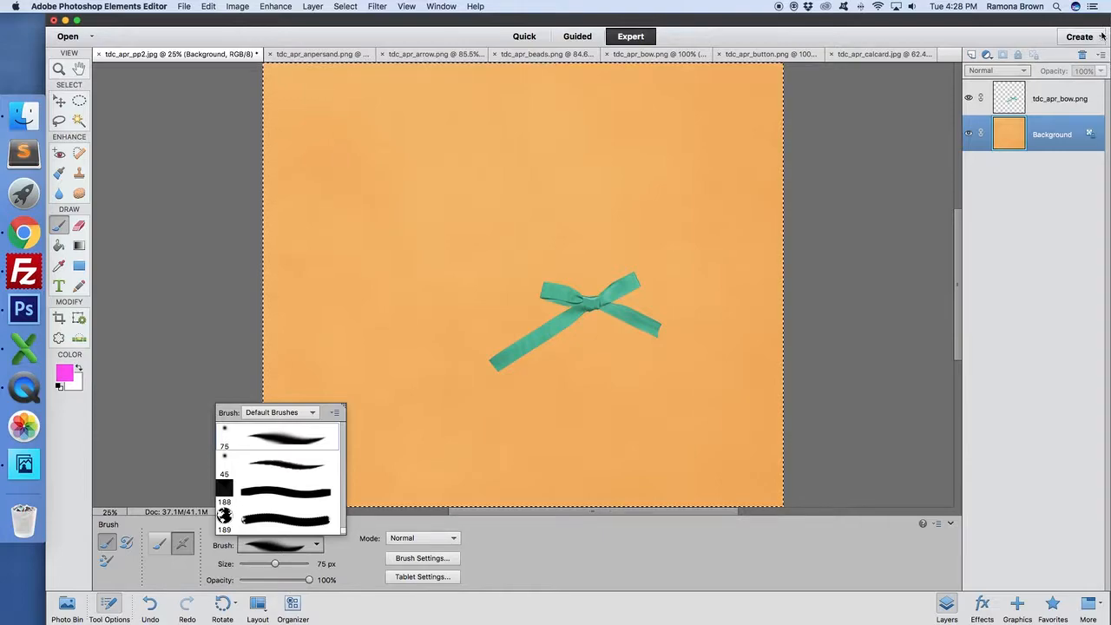
click(971, 55)
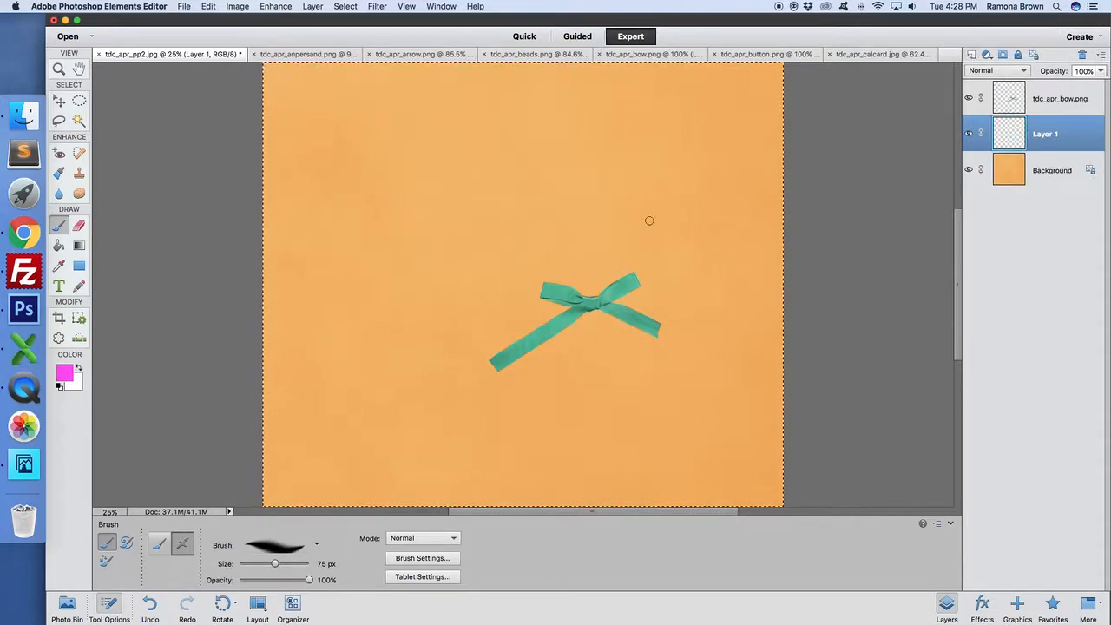
mouse_move(439, 181)
mouse_down()
mouse_move(421, 227)
mouse_move(381, 185)
mouse_move(478, 170)
mouse_move(405, 281)
mouse_move(371, 204)
mouse_move(410, 195)
mouse_move(420, 164)
mouse_move(489, 159)
mouse_move(527, 212)
mouse_move(558, 171)
mouse_move(414, 274)
mouse_up()
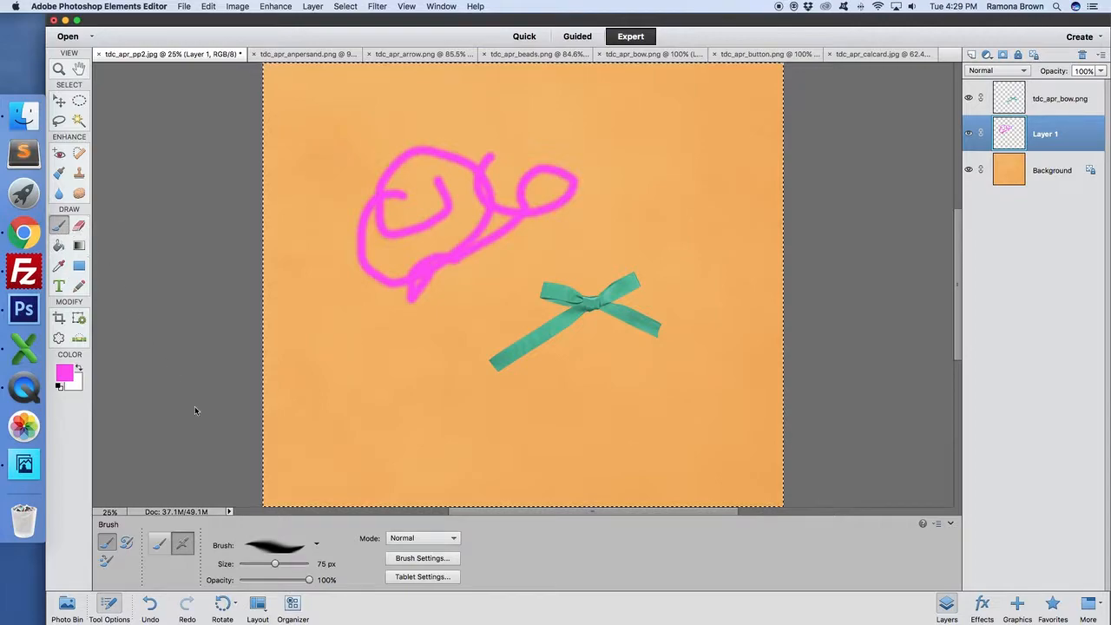
Step: Stamp the "In all the world, I'm glad you are mine" globe brush at 1896 px over the pink scribble
click(316, 546)
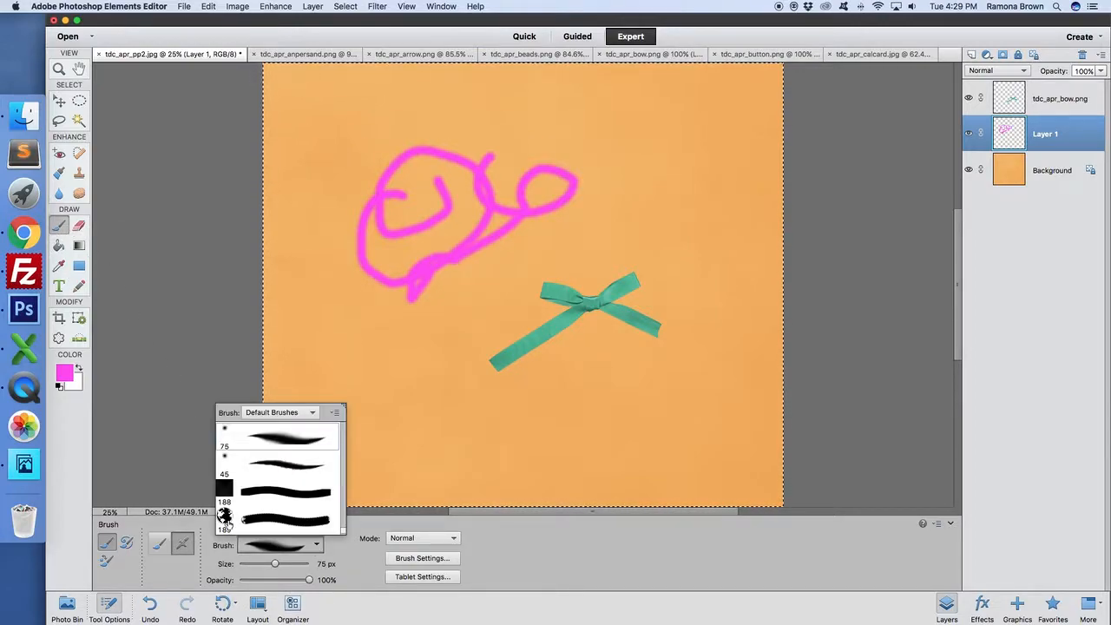
click(224, 519)
click(417, 225)
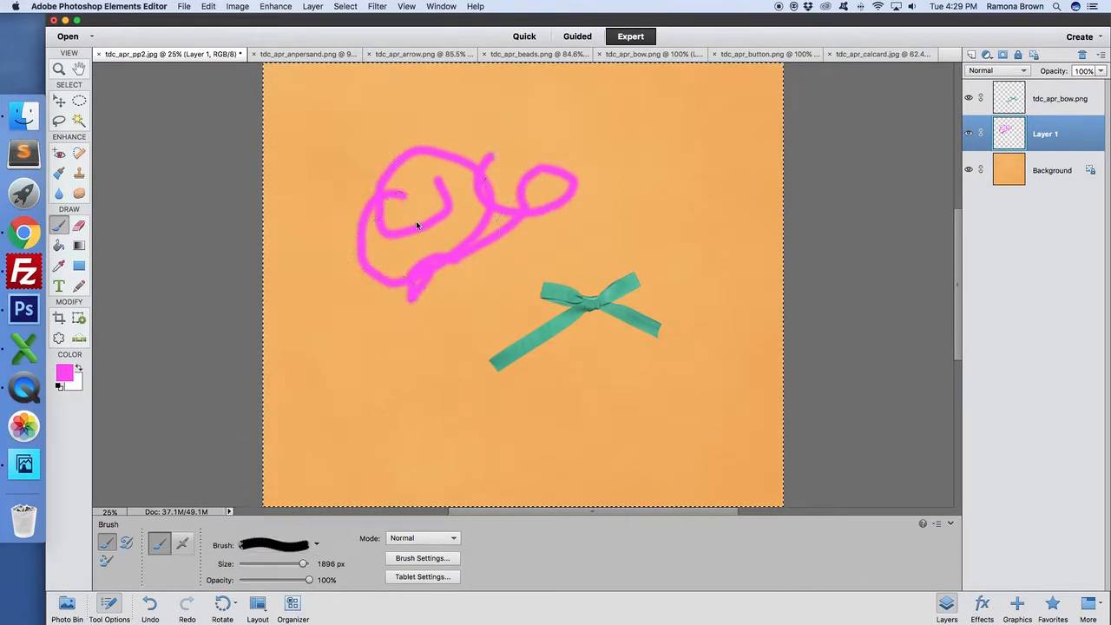
click(416, 225)
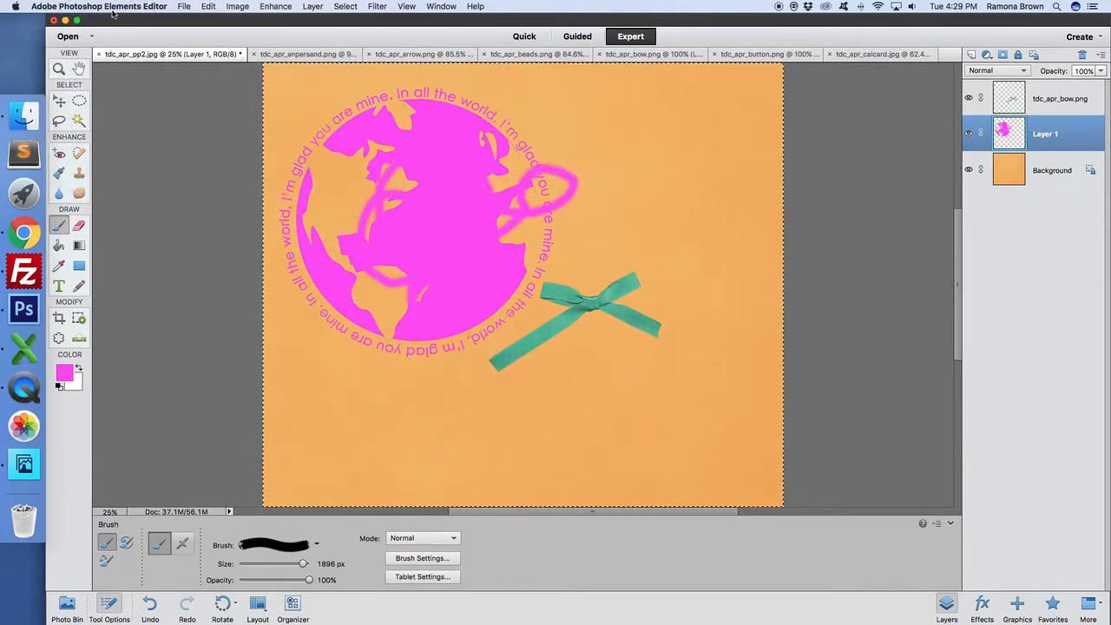
Step: Undo the globe stamp and the pink scribble on Layer 1
click(208, 6)
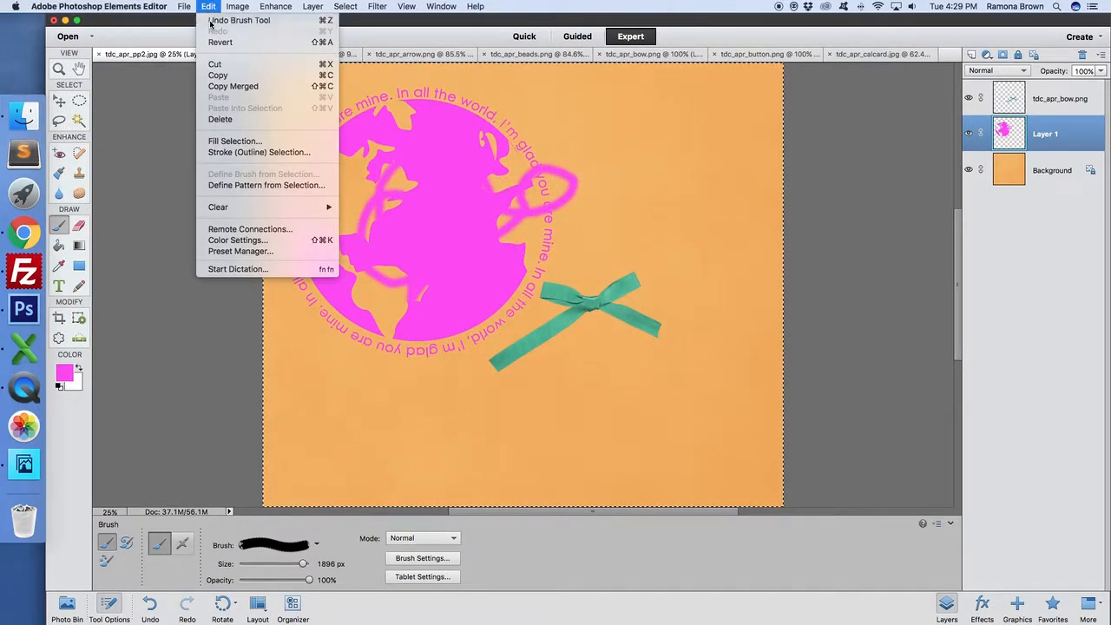
click(235, 20)
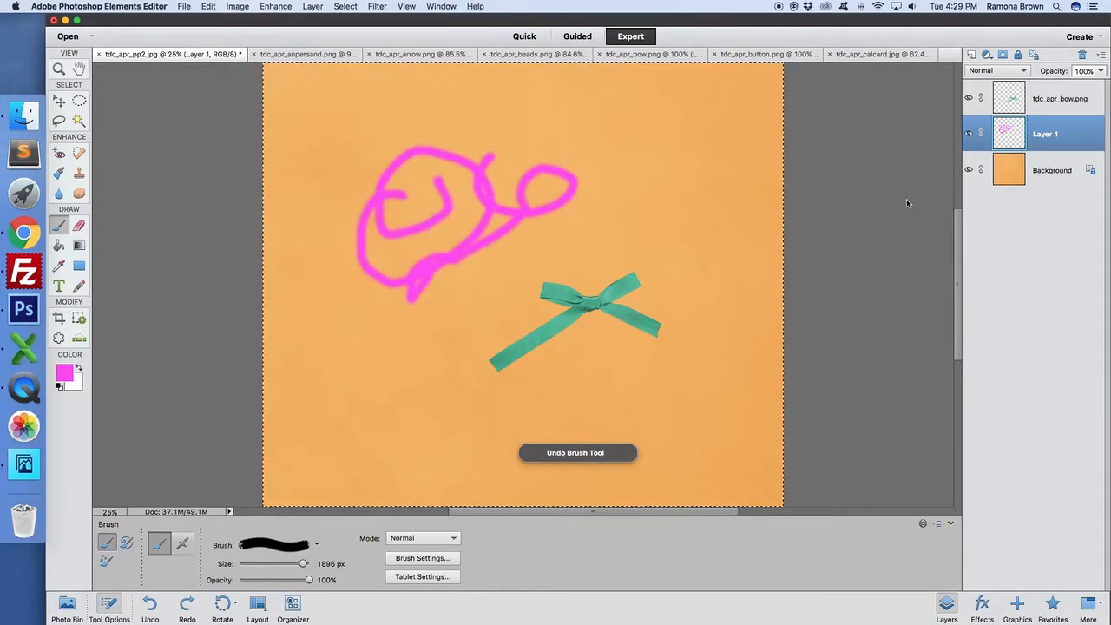
key(cmd+z)
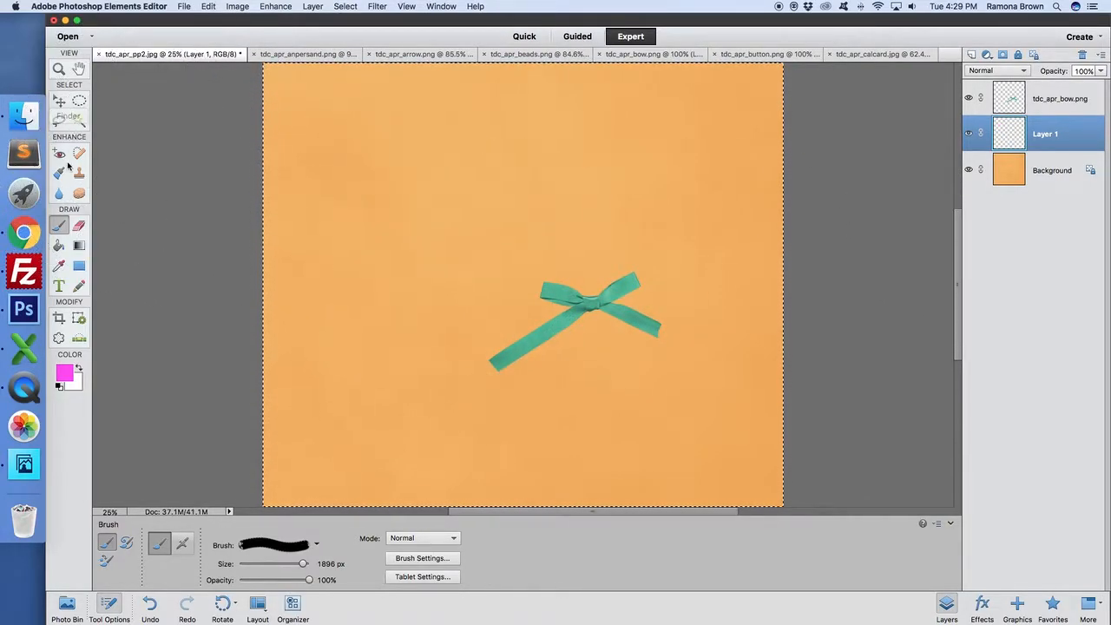
Step: View the Eraser tool's options, and stamp the 1896 px globe brush in pink on the empty Layer 1, up and left of the bow
click(76, 226)
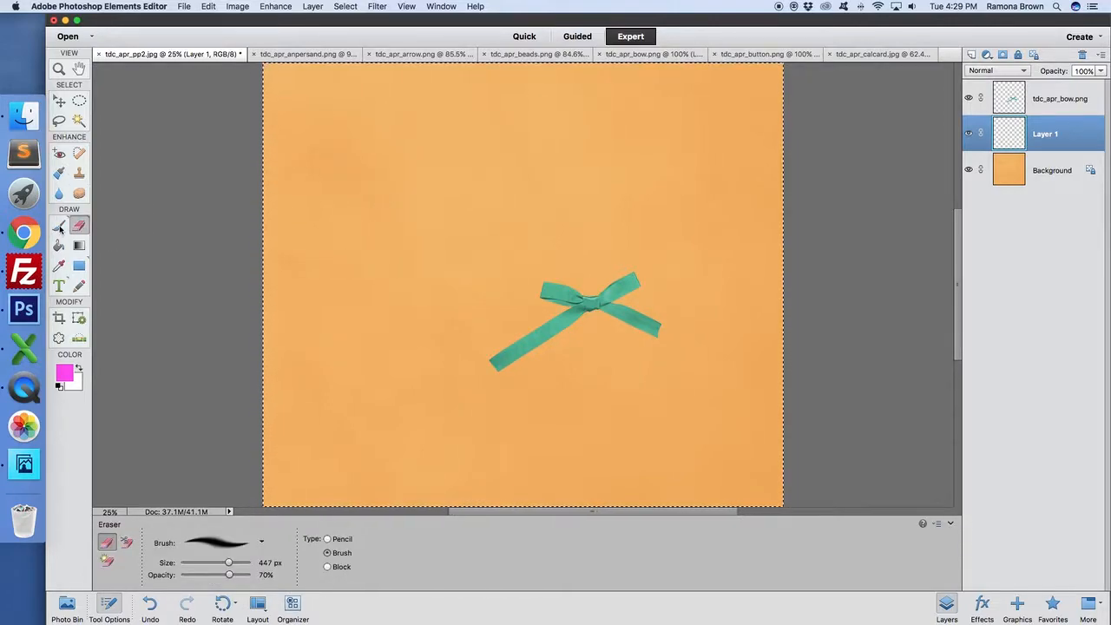
click(59, 227)
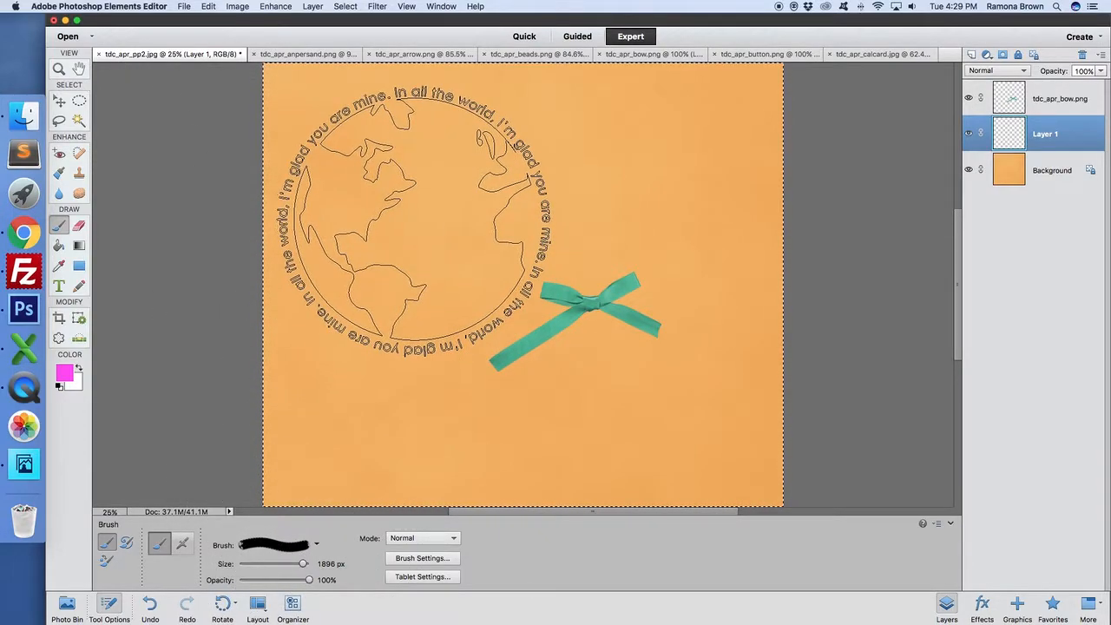
click(412, 217)
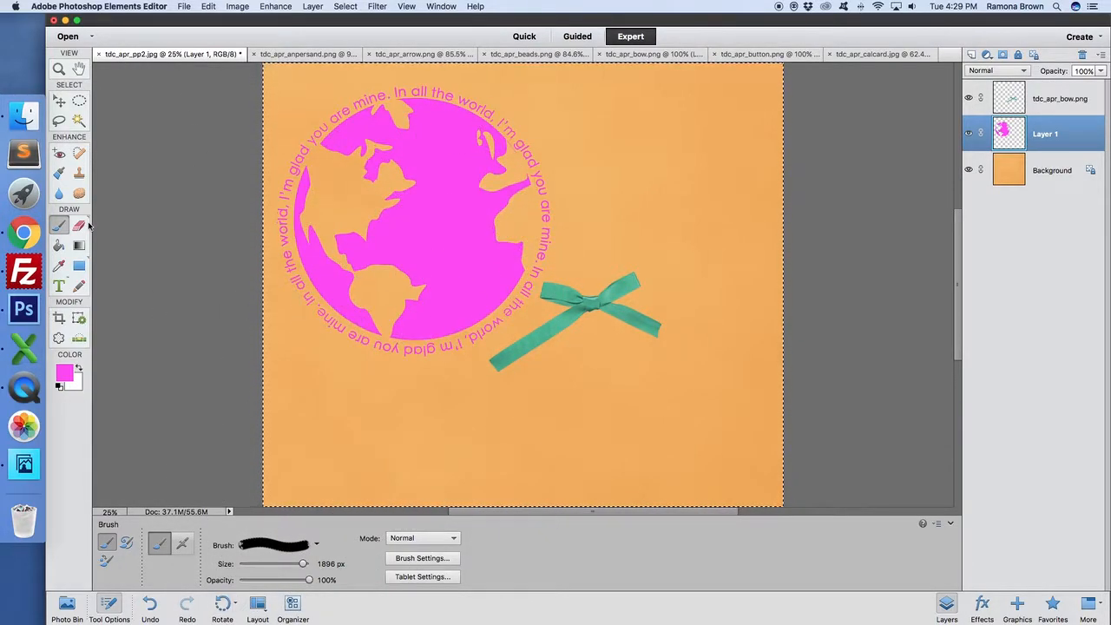
Step: Erase the pink globe from Layer 1 with a 447 px brush-type eraser, partially at 70% opacity and completely at 100%
click(78, 225)
mouse_move(308, 152)
mouse_down()
mouse_move(338, 169)
mouse_move(367, 121)
mouse_move(367, 164)
mouse_move(313, 249)
mouse_move(335, 298)
mouse_move(341, 152)
mouse_up()
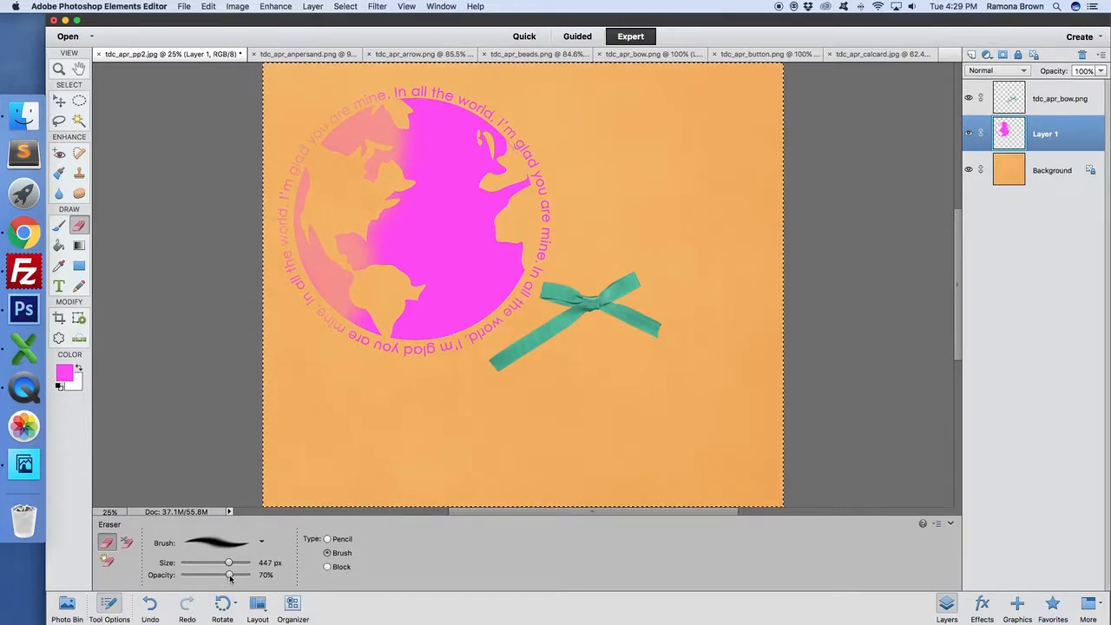
mouse_move(335, 162)
mouse_down()
mouse_move(382, 183)
mouse_move(326, 130)
mouse_move(472, 102)
mouse_move(370, 99)
mouse_move(606, 143)
mouse_move(505, 185)
mouse_move(467, 166)
mouse_move(505, 148)
mouse_move(204, 142)
mouse_move(241, 197)
mouse_move(312, 193)
mouse_move(294, 177)
mouse_move(279, 221)
mouse_move(394, 224)
mouse_move(279, 229)
mouse_move(287, 276)
mouse_move(334, 328)
mouse_move(313, 291)
mouse_move(333, 327)
mouse_move(514, 284)
mouse_move(394, 341)
mouse_move(502, 320)
mouse_move(447, 355)
mouse_move(594, 200)
mouse_move(555, 251)
mouse_move(502, 212)
mouse_move(402, 252)
mouse_move(459, 213)
mouse_move(420, 203)
mouse_move(393, 302)
mouse_move(429, 315)
mouse_move(418, 272)
mouse_up()
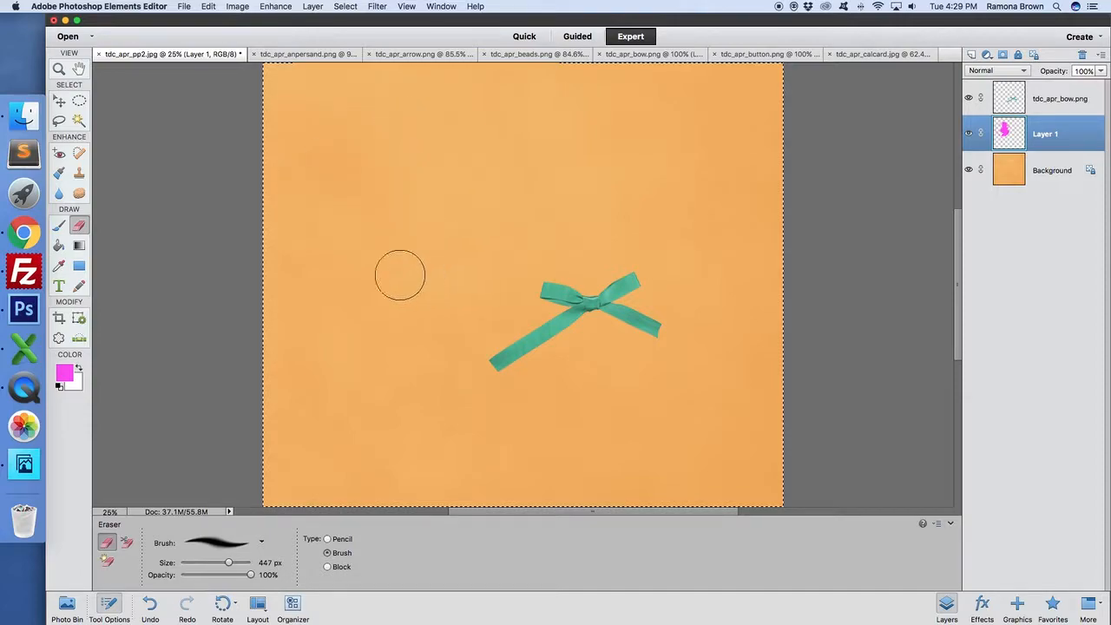
Step: Fill Layer 1 with pink, and cover a new layer above it with a linear gradient from pink to white
click(59, 246)
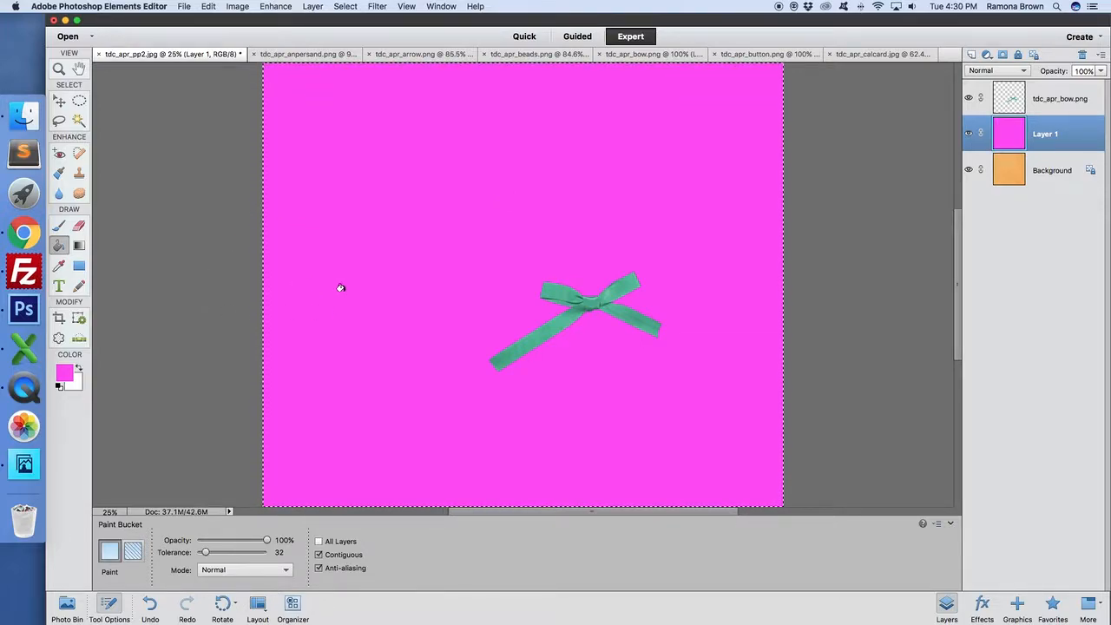
click(78, 246)
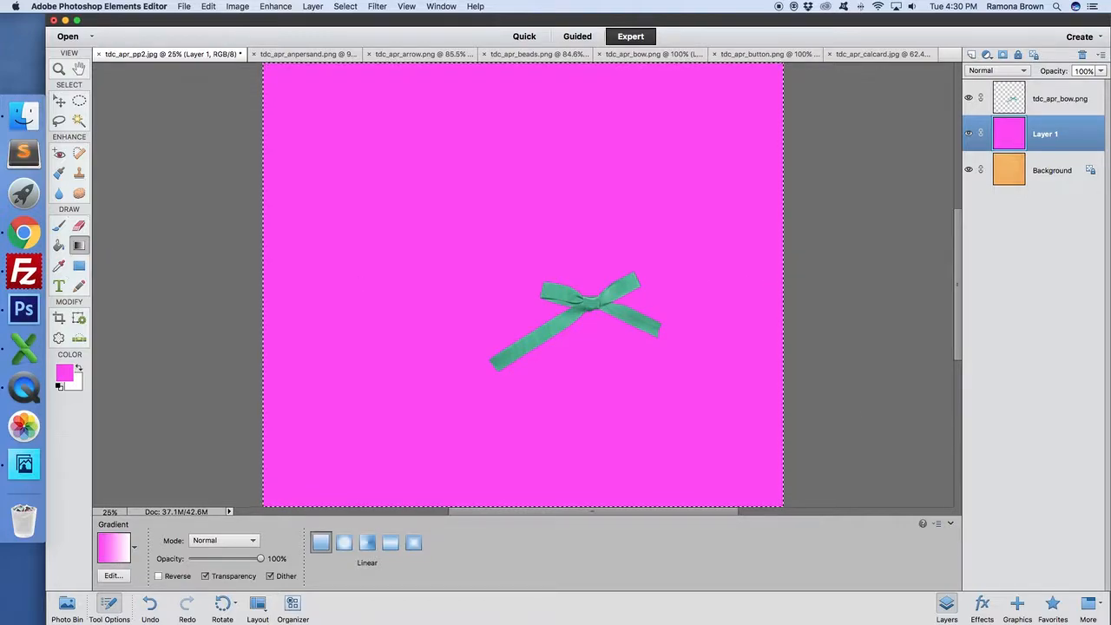
click(971, 53)
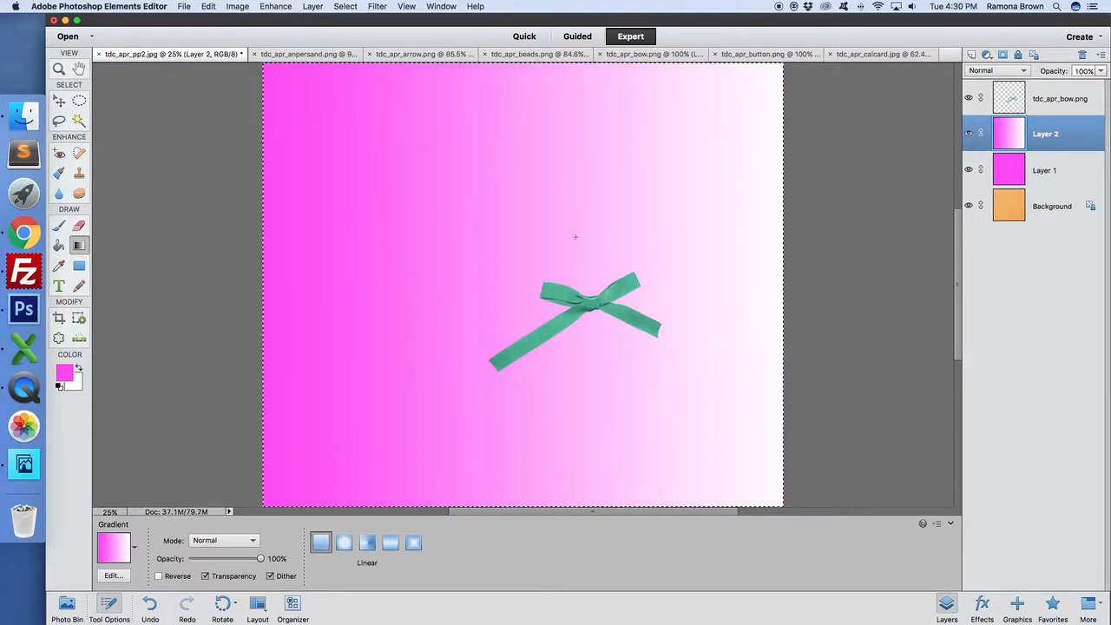
Step: Sample the bow's green as the foreground color, and cover Layer 2 with a linear gradient from green to white
click(58, 267)
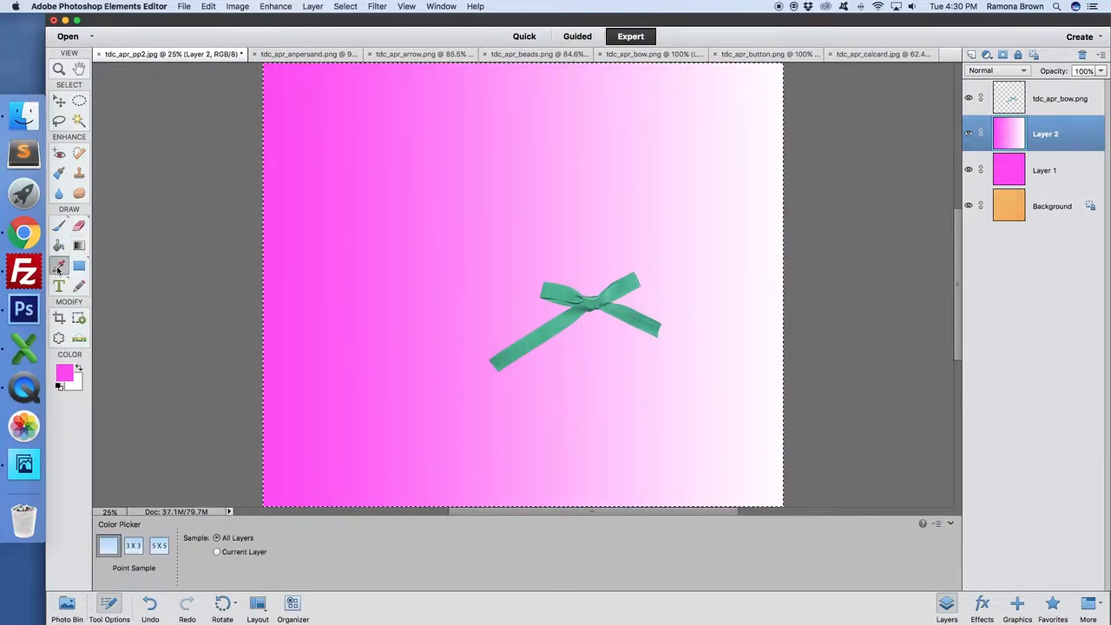
click(560, 286)
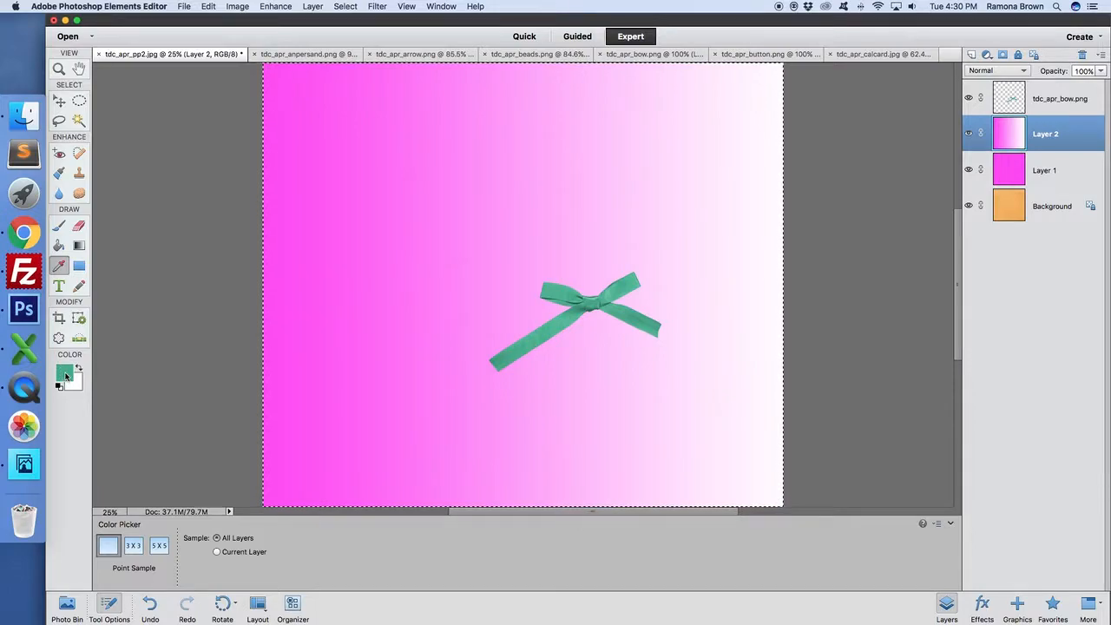
click(58, 245)
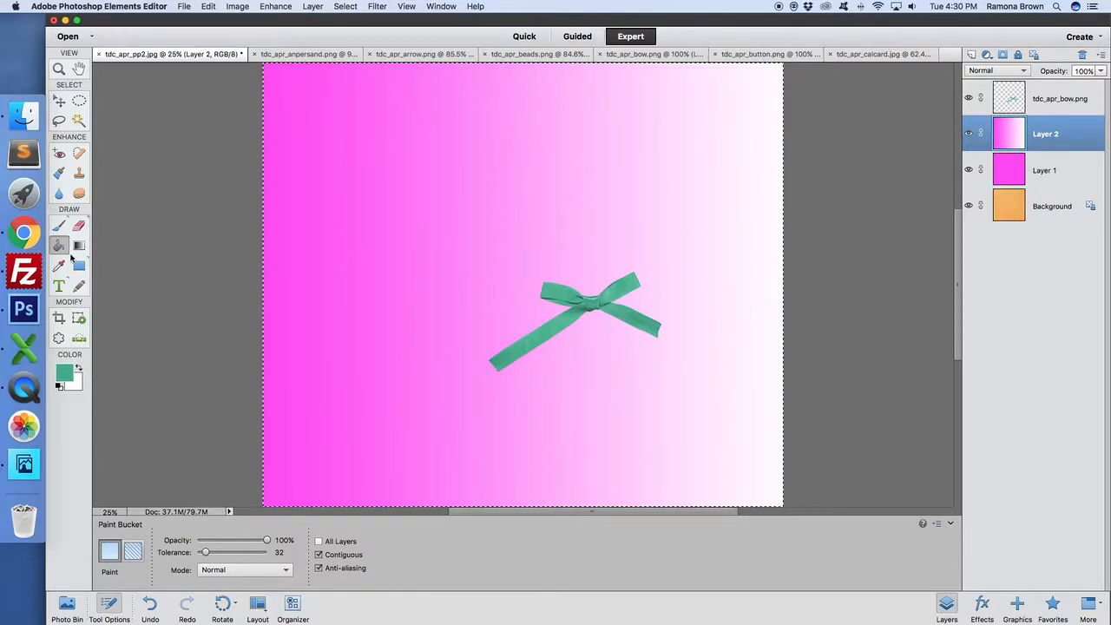
click(79, 246)
drag(245, 224, 766, 225)
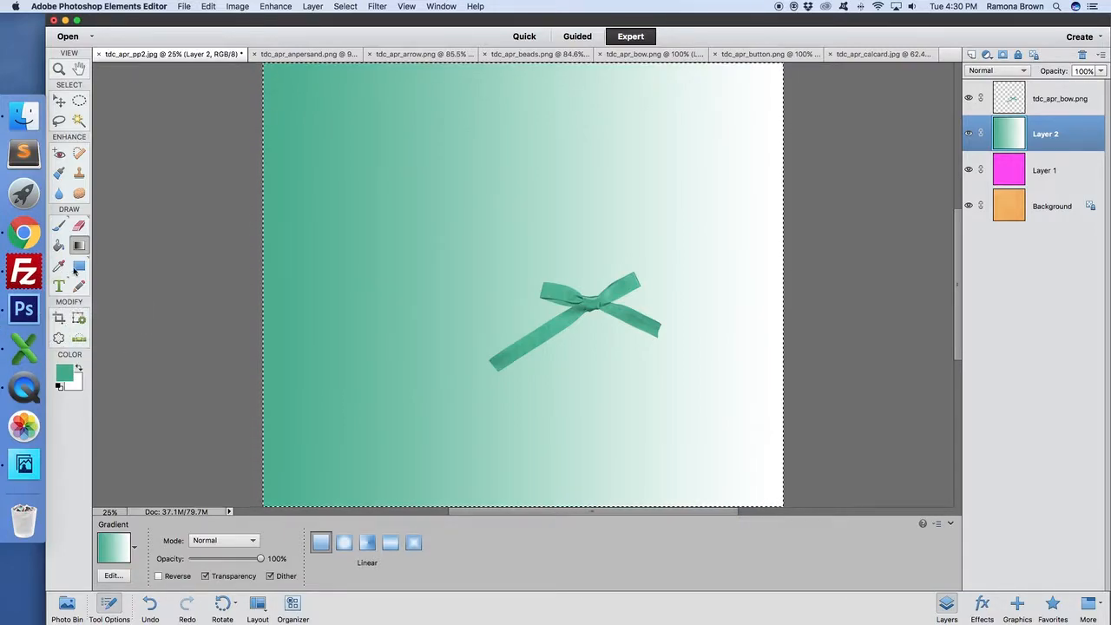
Step: Draw a green rectangle shape up and left of the bow, and a green circle shape overlapping the bow's right side
click(77, 266)
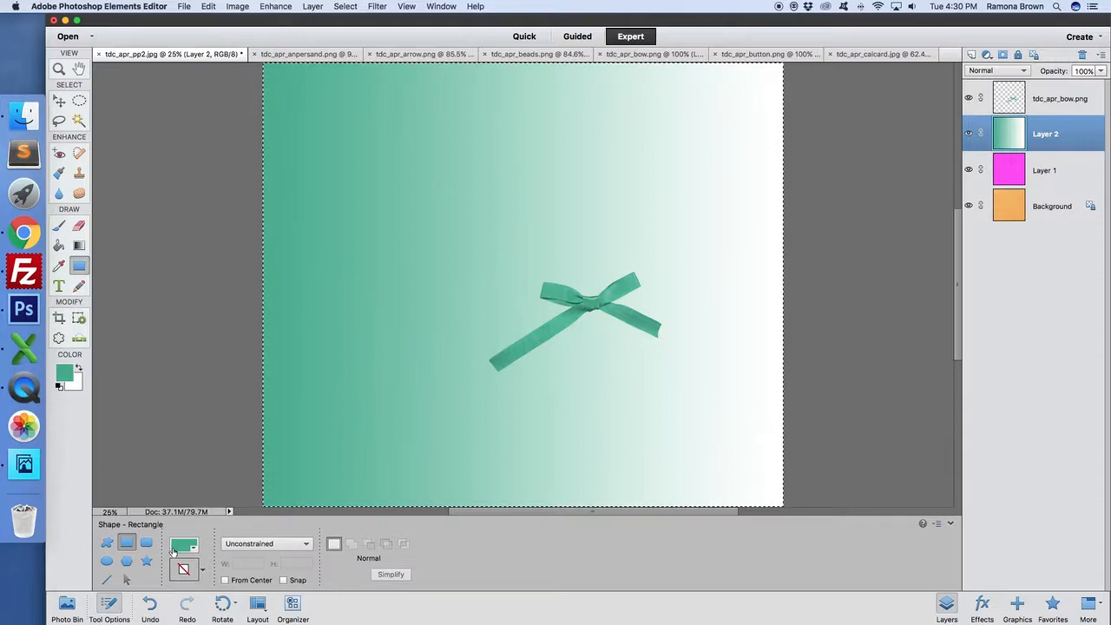
drag(341, 200, 508, 300)
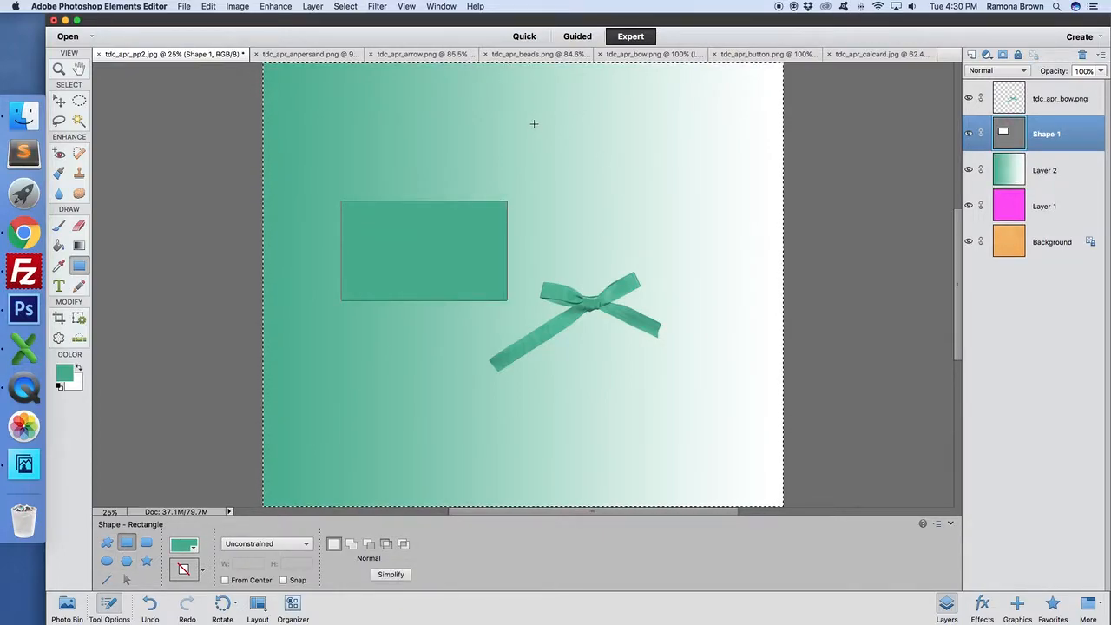
click(107, 561)
drag(600, 182, 756, 335)
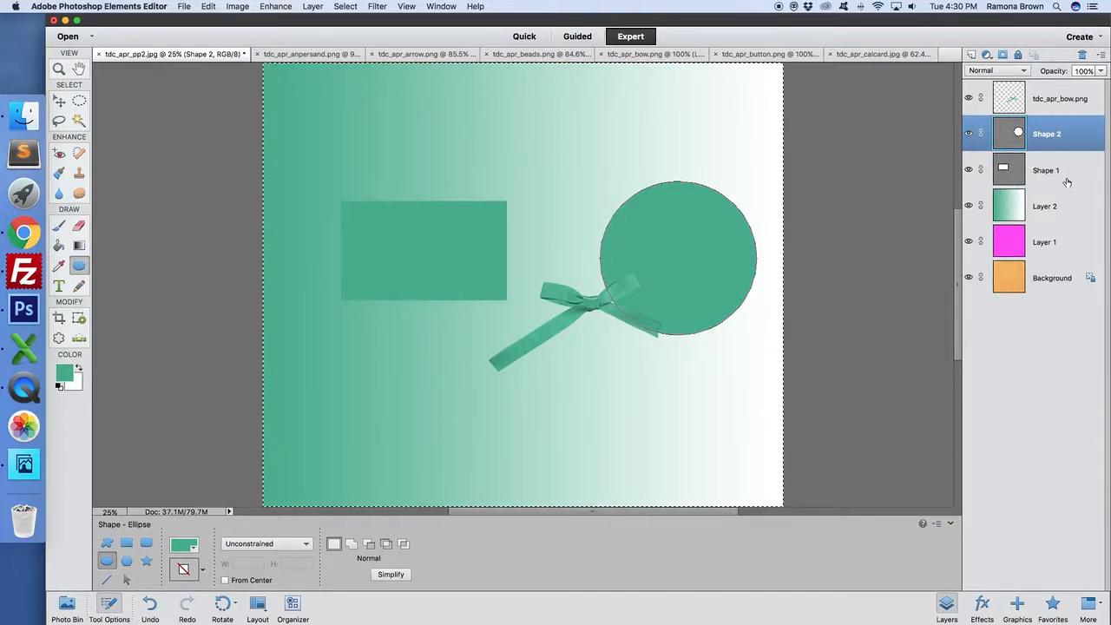
Step: Delete both shape layers and clear the fills from Layer 2 and Layer 1
key(Delete)
key(Delete)
key(Delete)
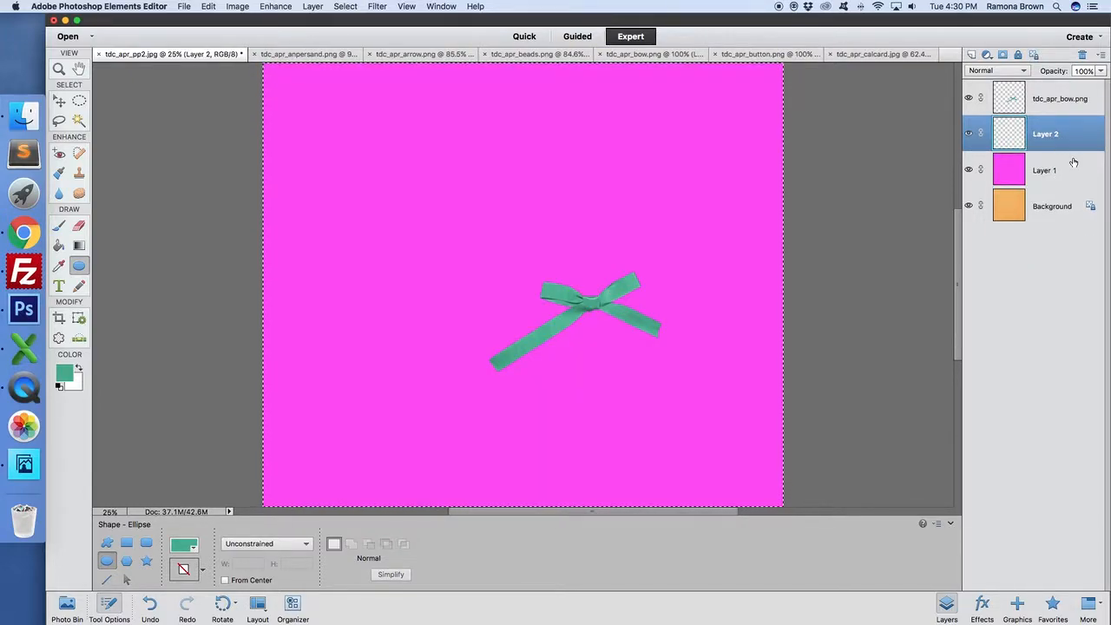
click(1075, 165)
key(Delete)
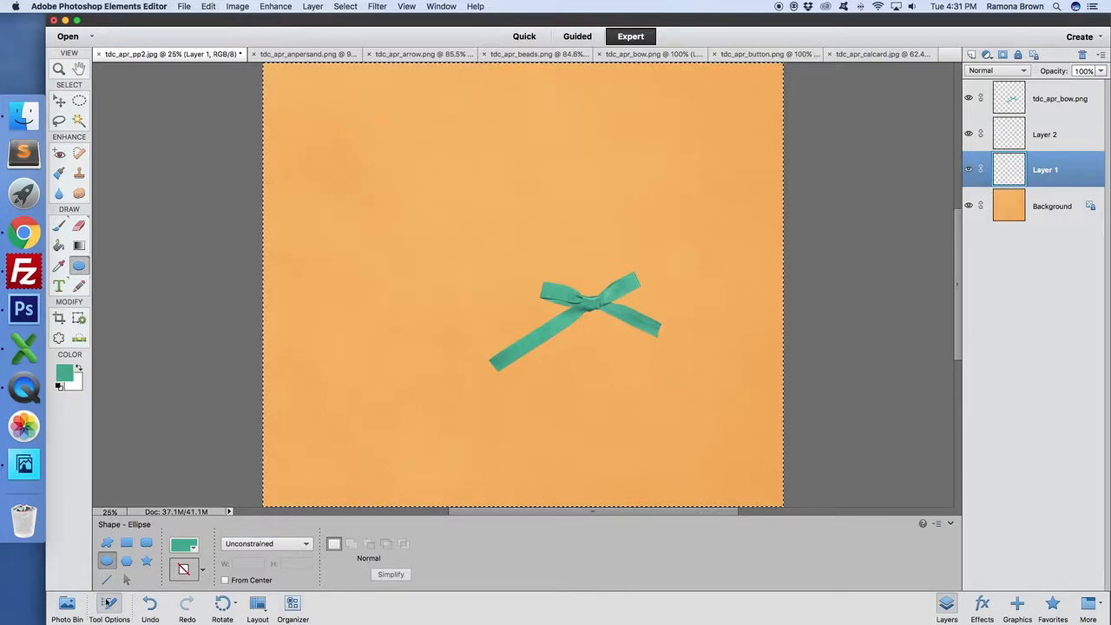
Step: View the Type tool's options, try a 3 x 5 in crop frame around the bow, and discard it while switching to the Recompose tool
click(59, 285)
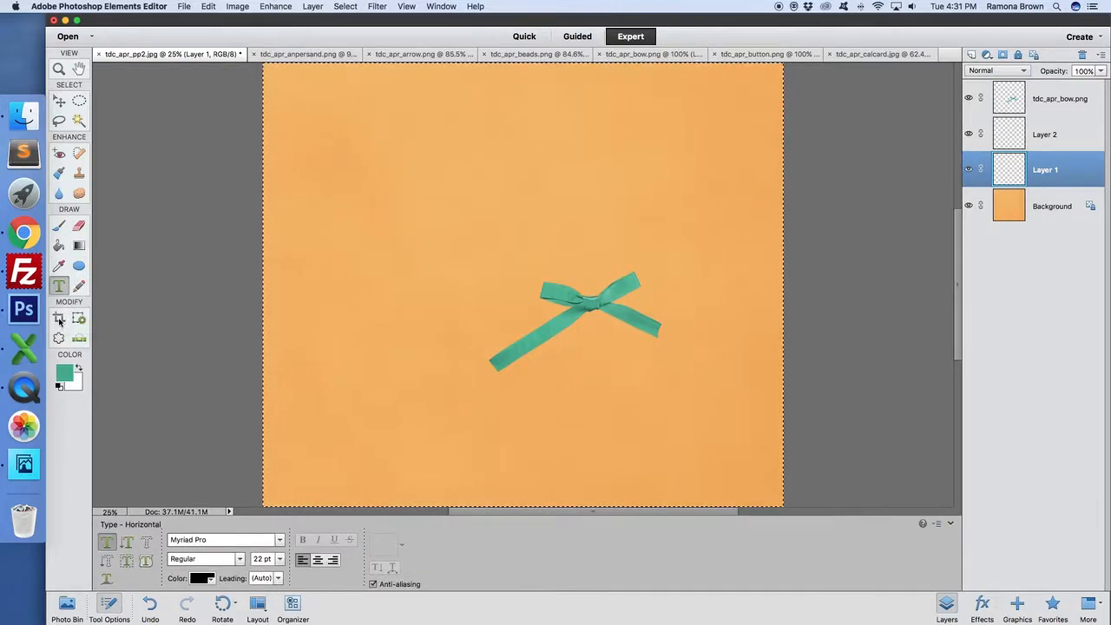
click(59, 319)
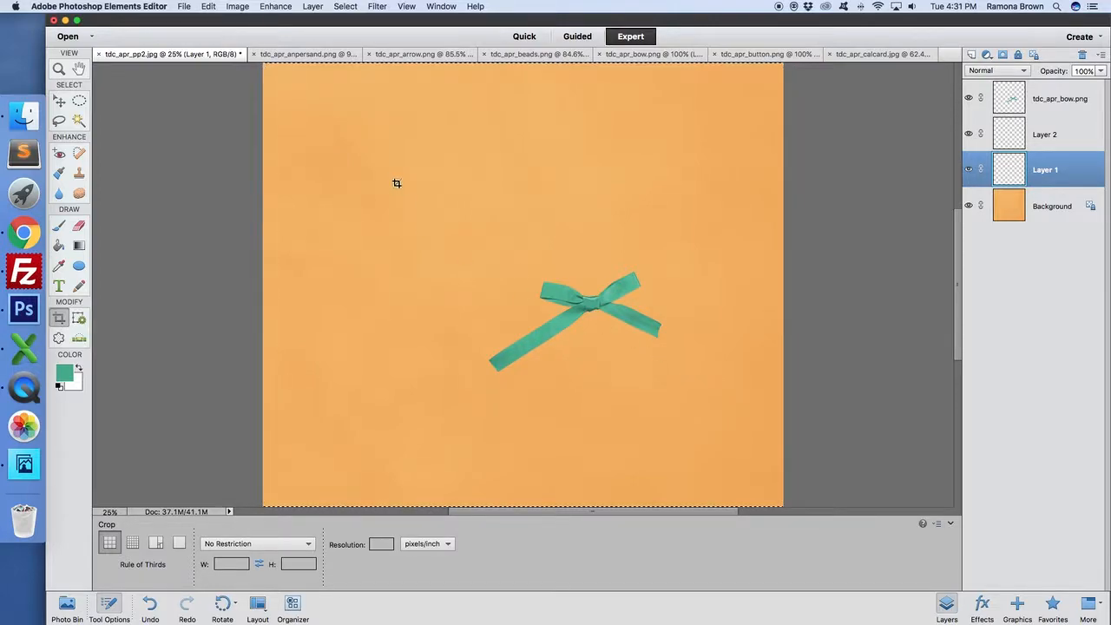
drag(396, 183, 566, 354)
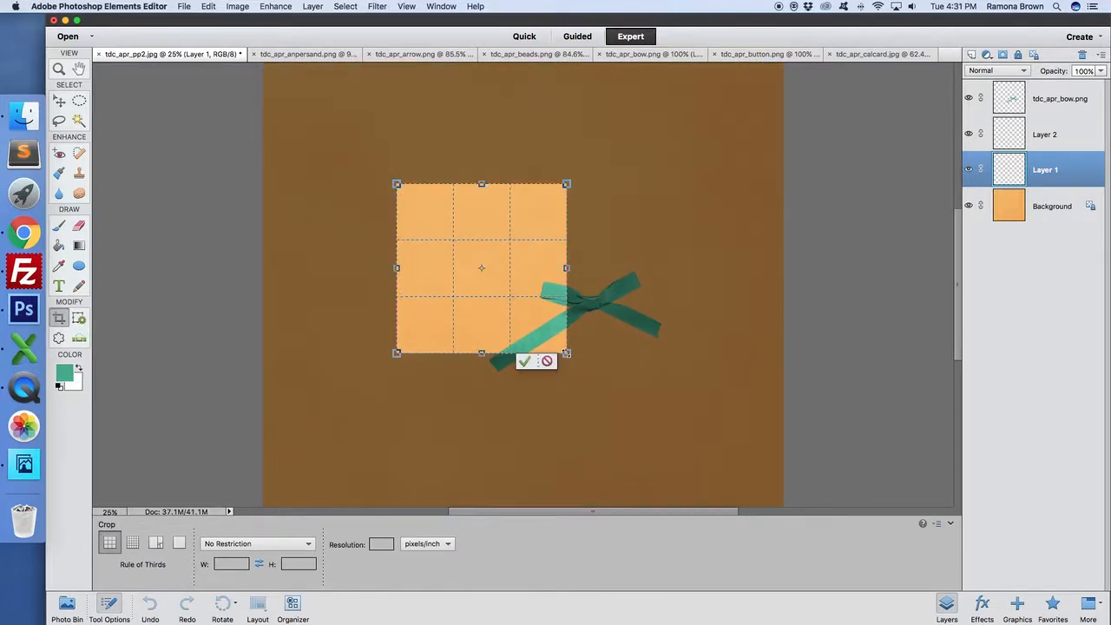
click(282, 546)
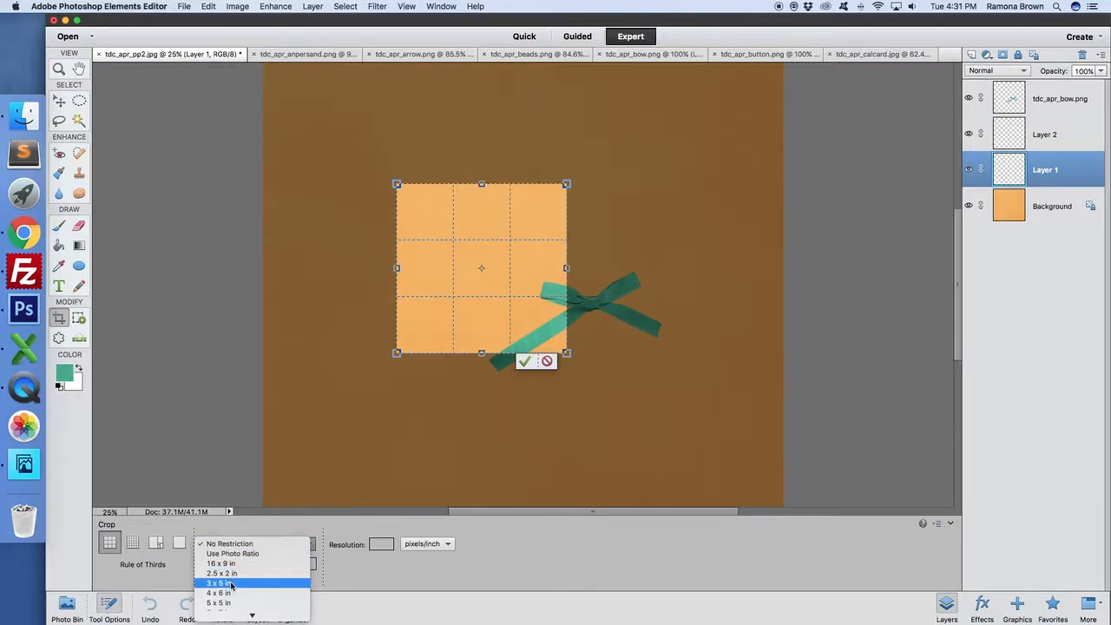
click(231, 585)
drag(526, 281, 579, 294)
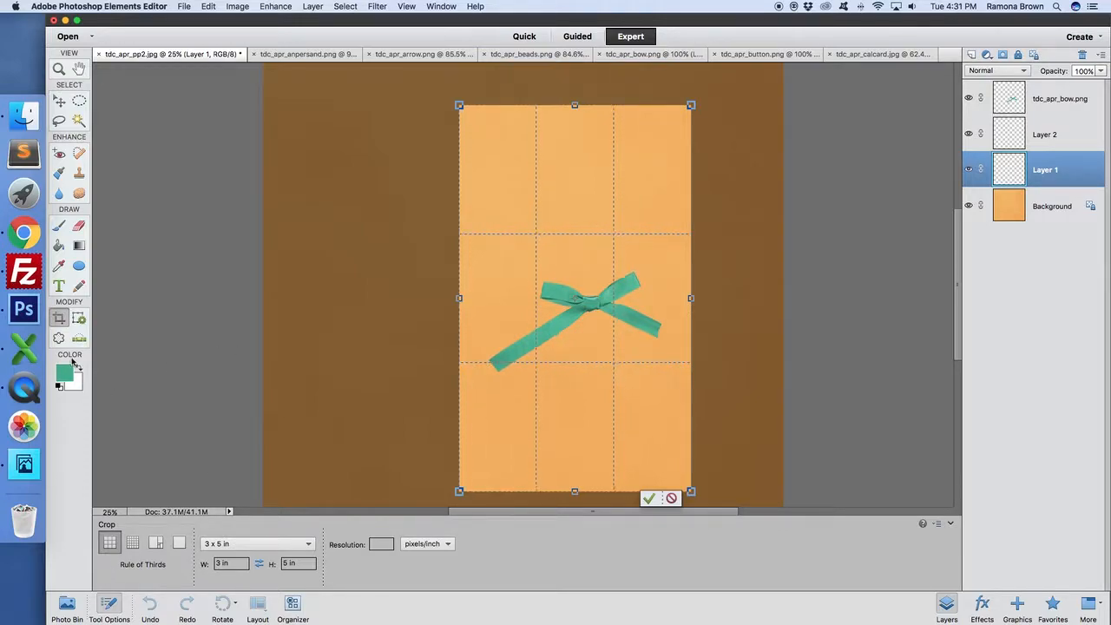
click(79, 320)
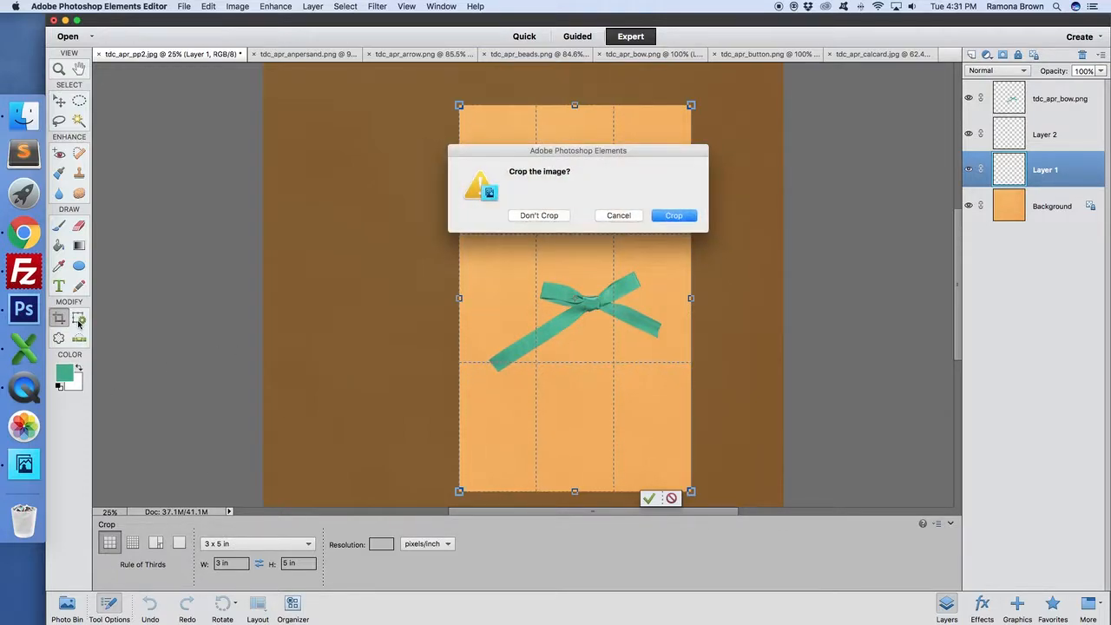
click(546, 217)
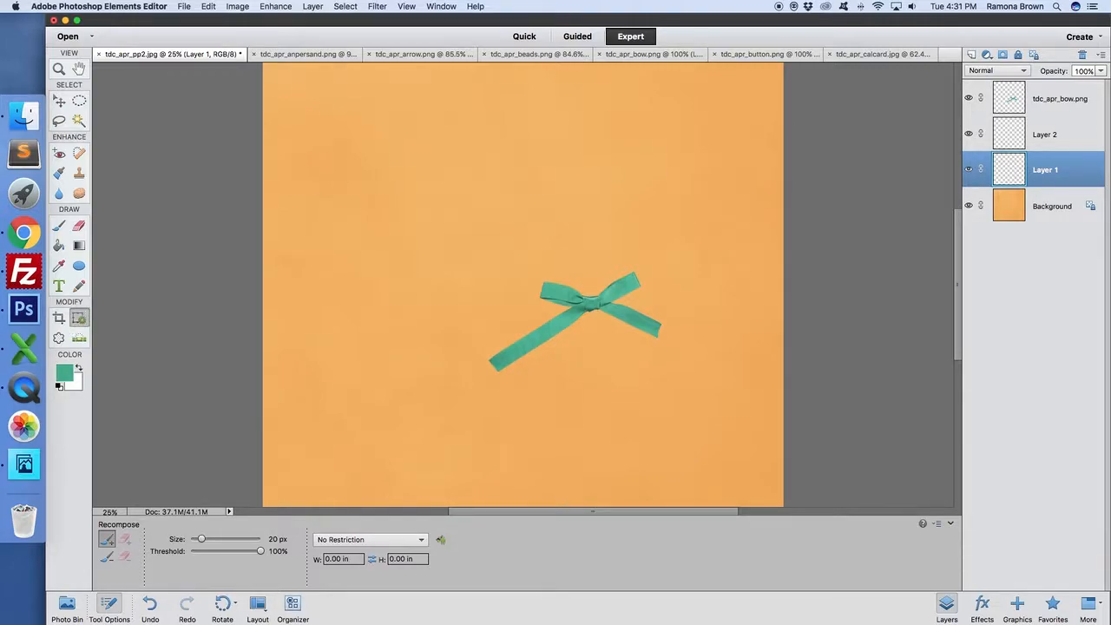
Step: Apply a Heart Card cookie cutter on Layer 1 up and left of the bow, rotated by -0.56 degrees
click(60, 339)
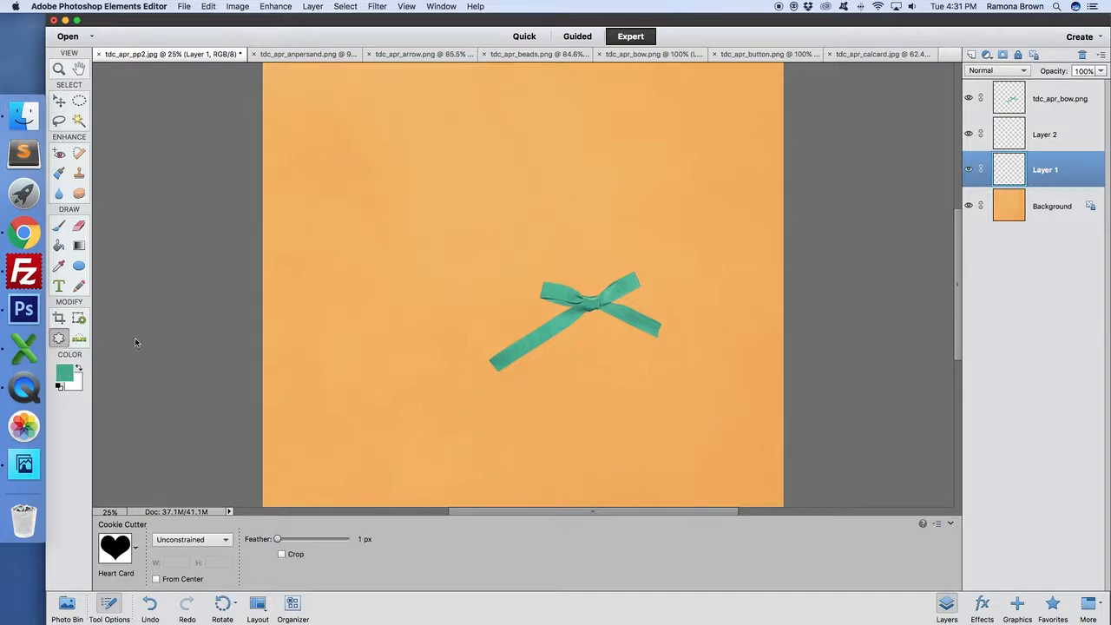
drag(343, 168, 473, 297)
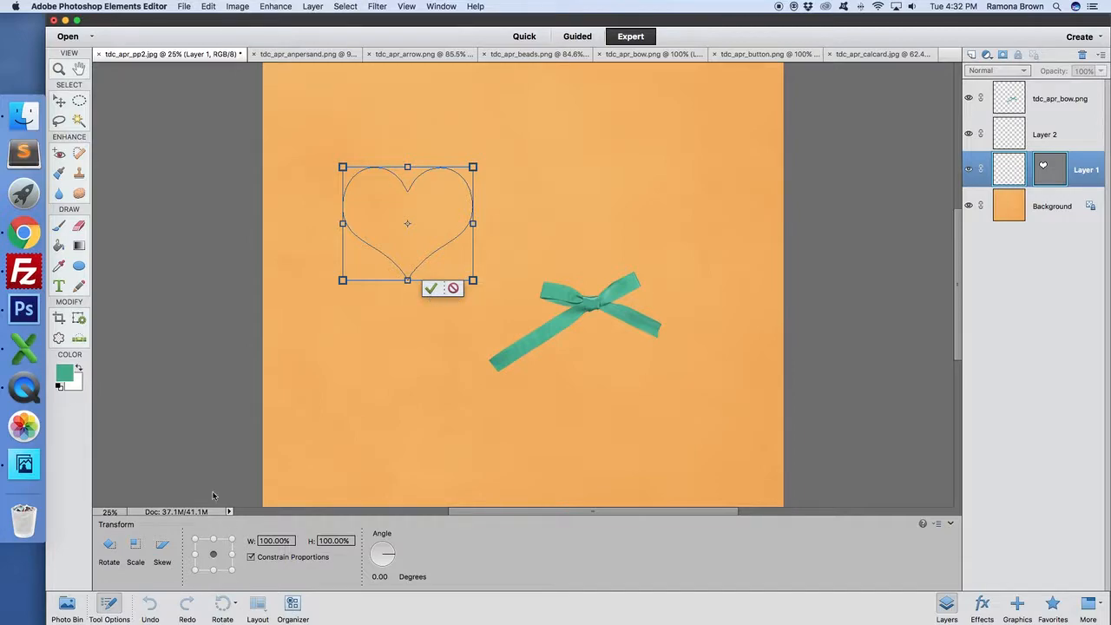
click(108, 547)
mouse_move(495, 163)
mouse_down()
mouse_move(511, 190)
mouse_move(509, 236)
mouse_move(507, 171)
mouse_move(488, 158)
mouse_move(474, 168)
mouse_move(483, 170)
mouse_up()
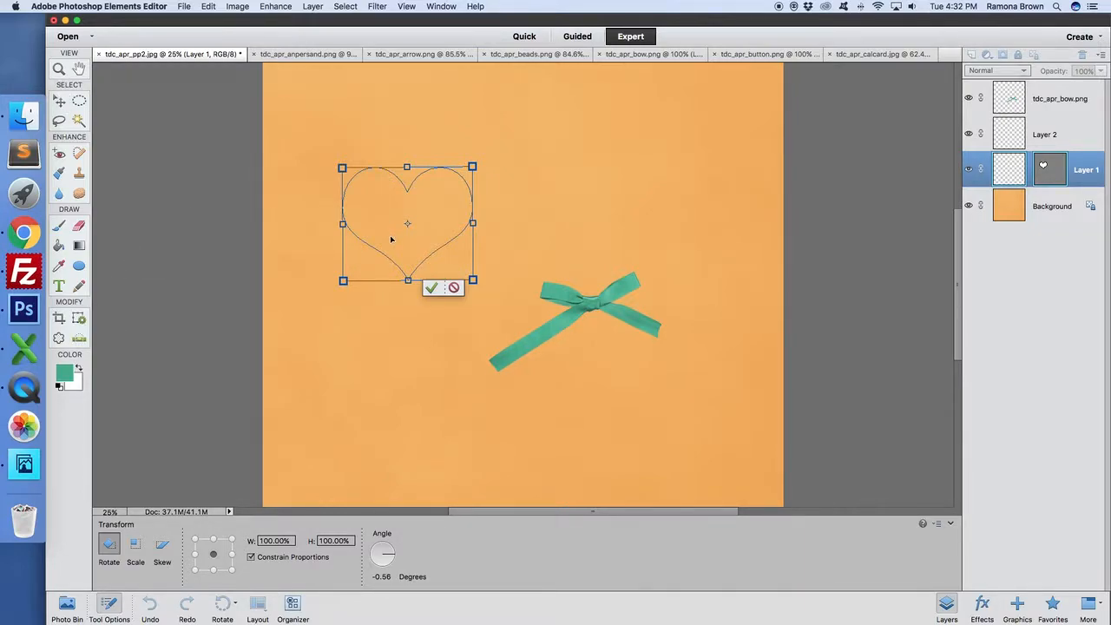
click(431, 288)
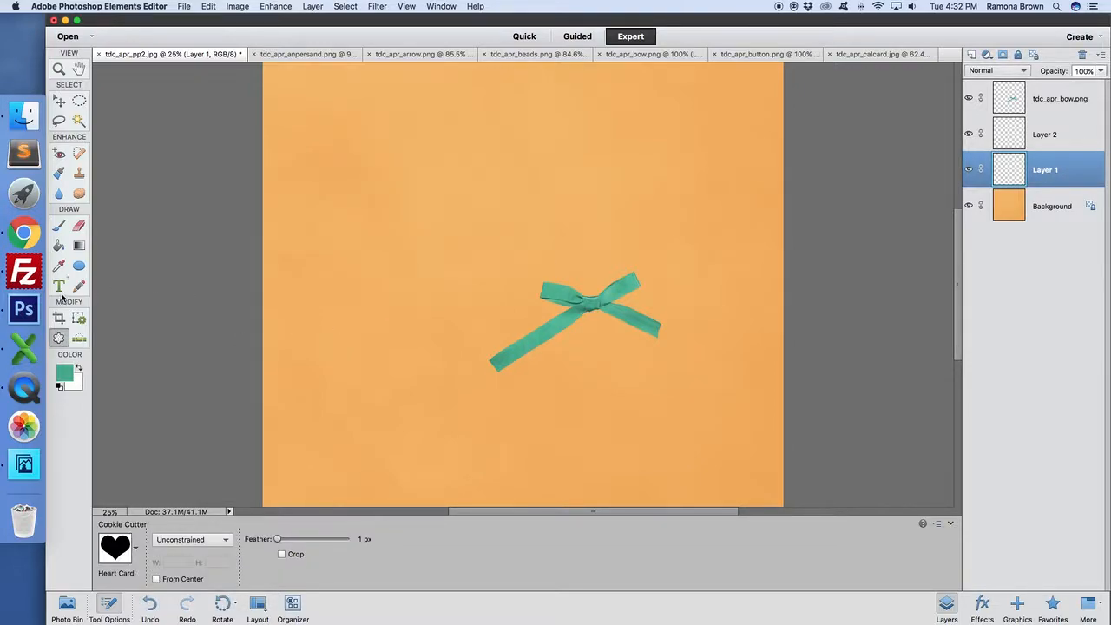
Step: View the Straighten tool's options and the open files in the Photo Bin
click(79, 339)
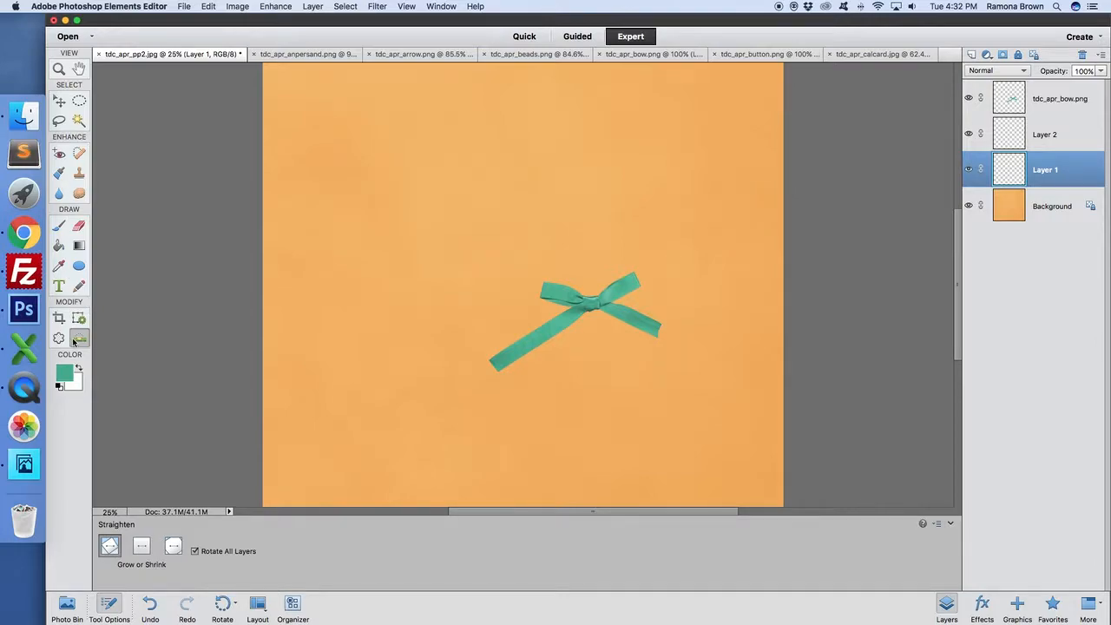
click(69, 608)
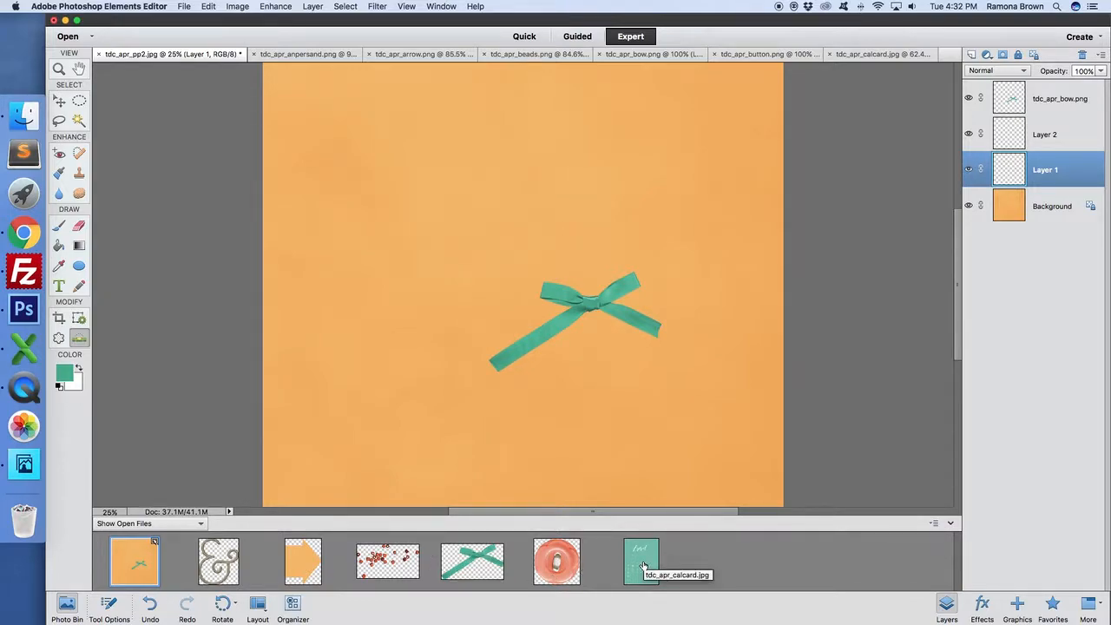
drag(643, 566, 380, 559)
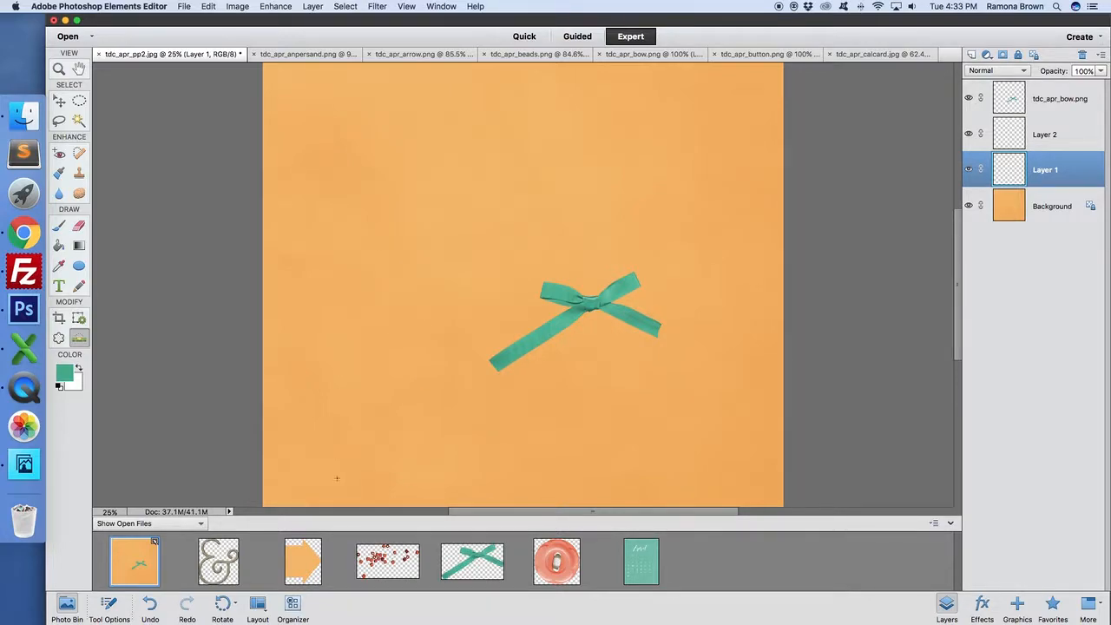
Step: Add the open tdc_apr_beads.png image to the page, and move the beads down and left of the bow
click(58, 100)
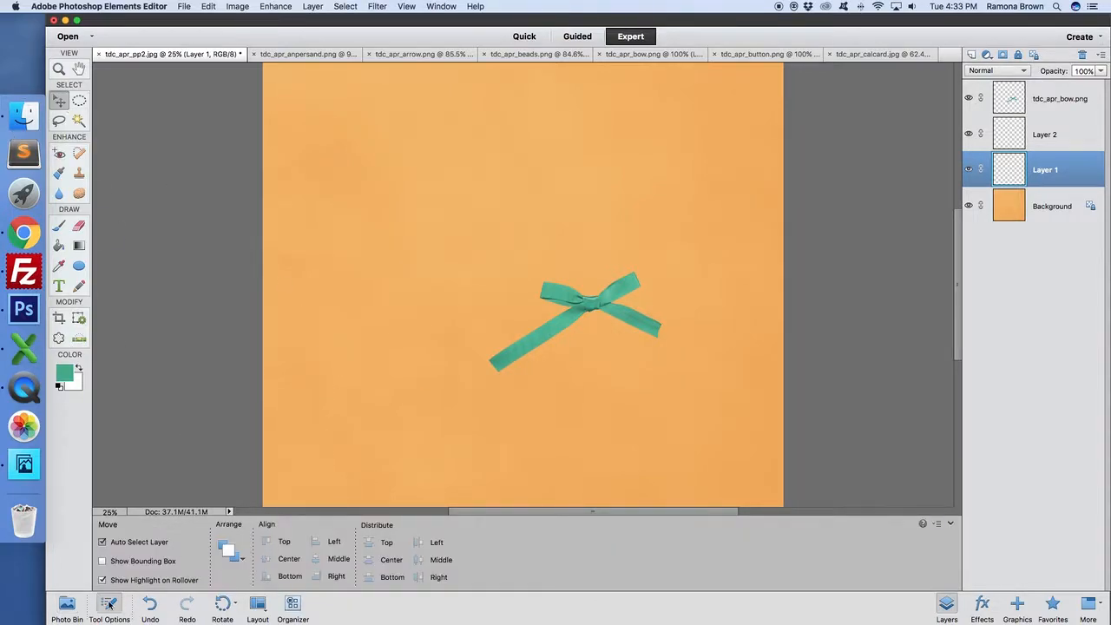
click(67, 604)
drag(360, 563, 433, 292)
drag(497, 258, 393, 395)
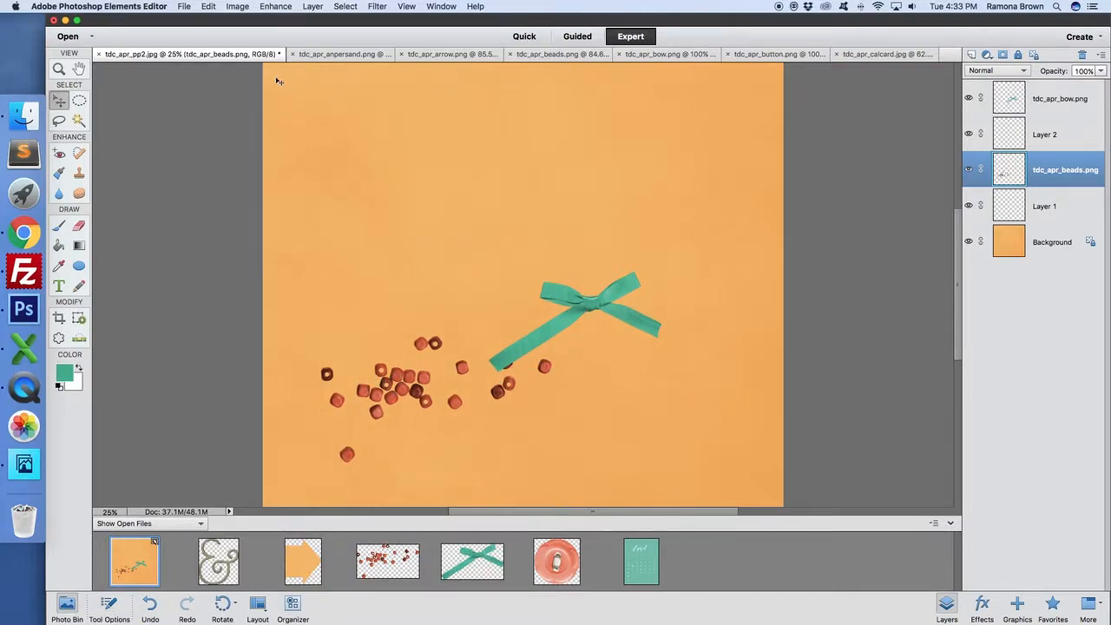
Step: Look through the open ampersand, arrow and beads images, return to the tdc_apr_pp2.jpg page, and display tdc_apr_arrow.png
click(320, 54)
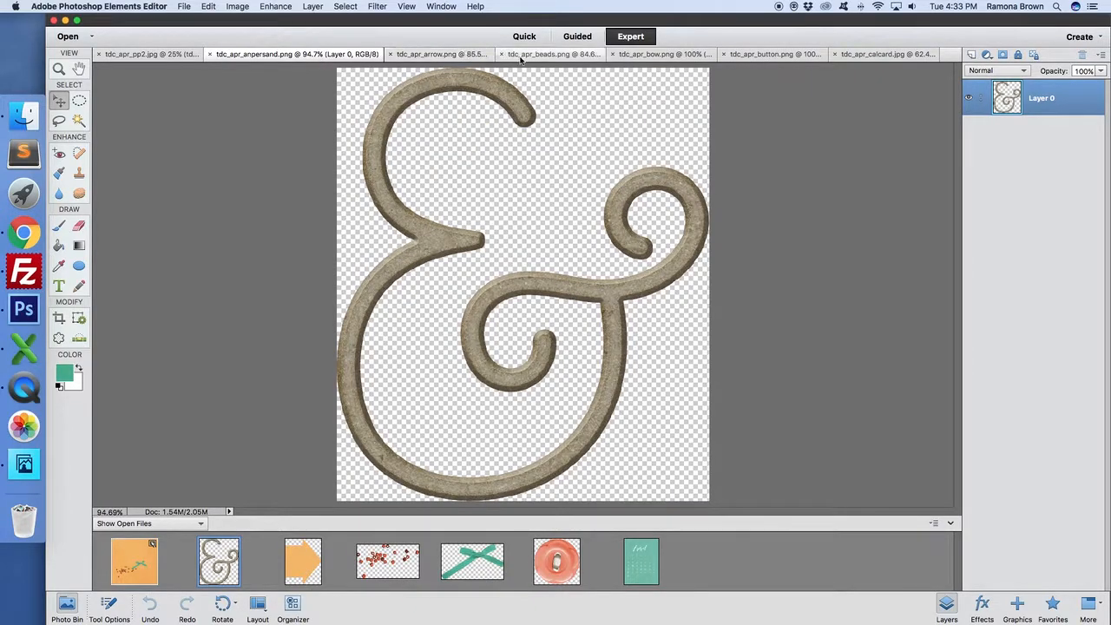
click(441, 54)
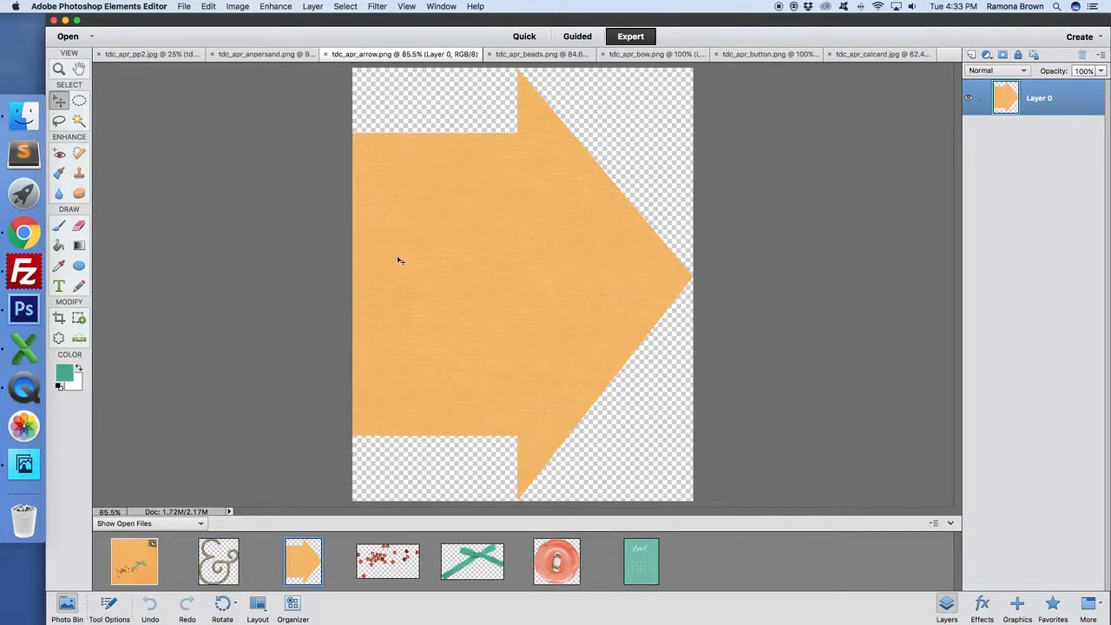
click(517, 54)
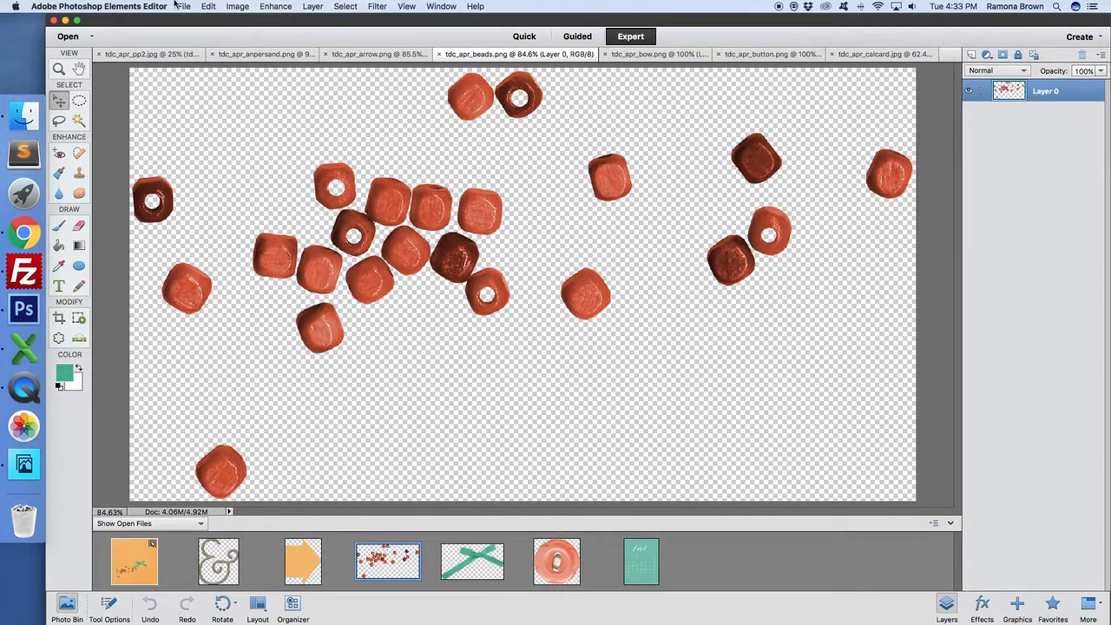
click(150, 54)
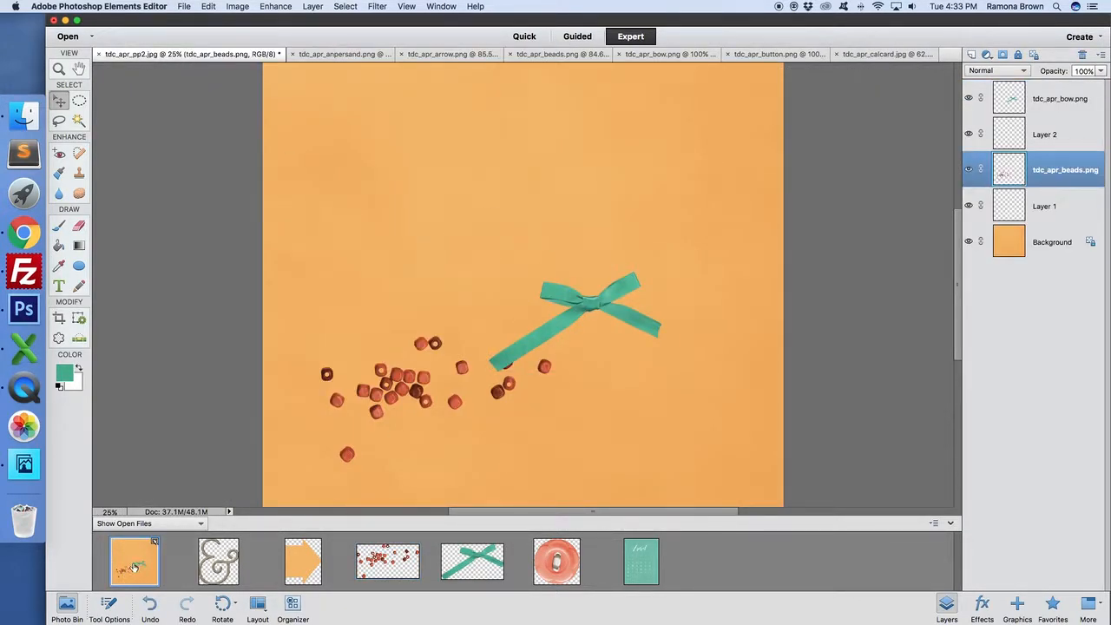
click(300, 558)
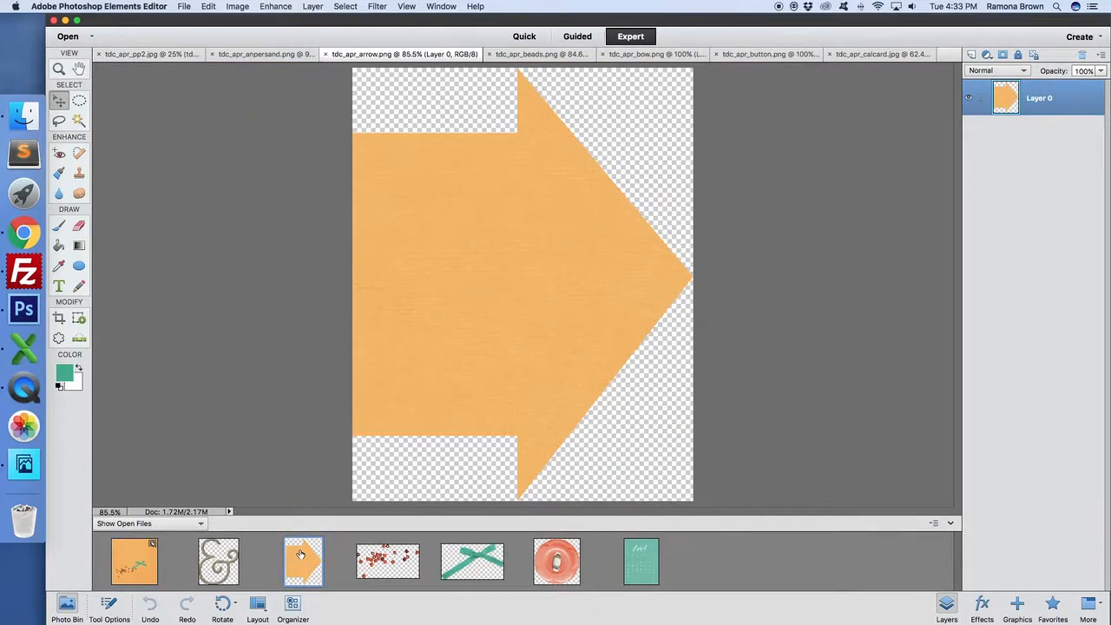
Step: Return to the tdc_apr_pp2.jpg page, add the open ampersand image, and move the ampersand up and left of the bow
click(121, 555)
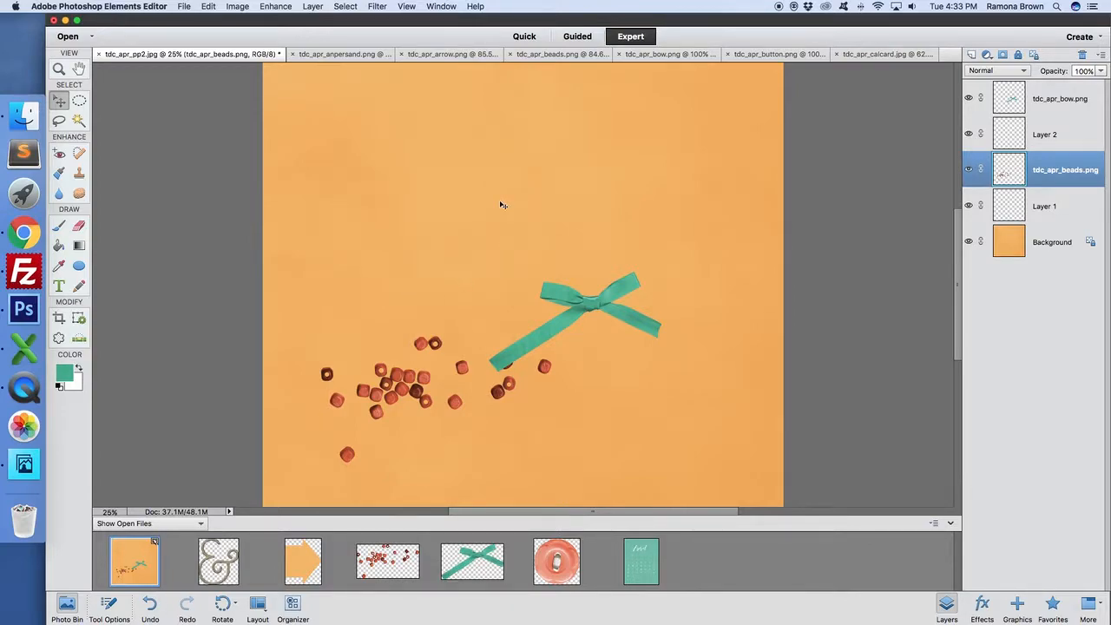
drag(222, 562, 397, 236)
drag(507, 274, 386, 194)
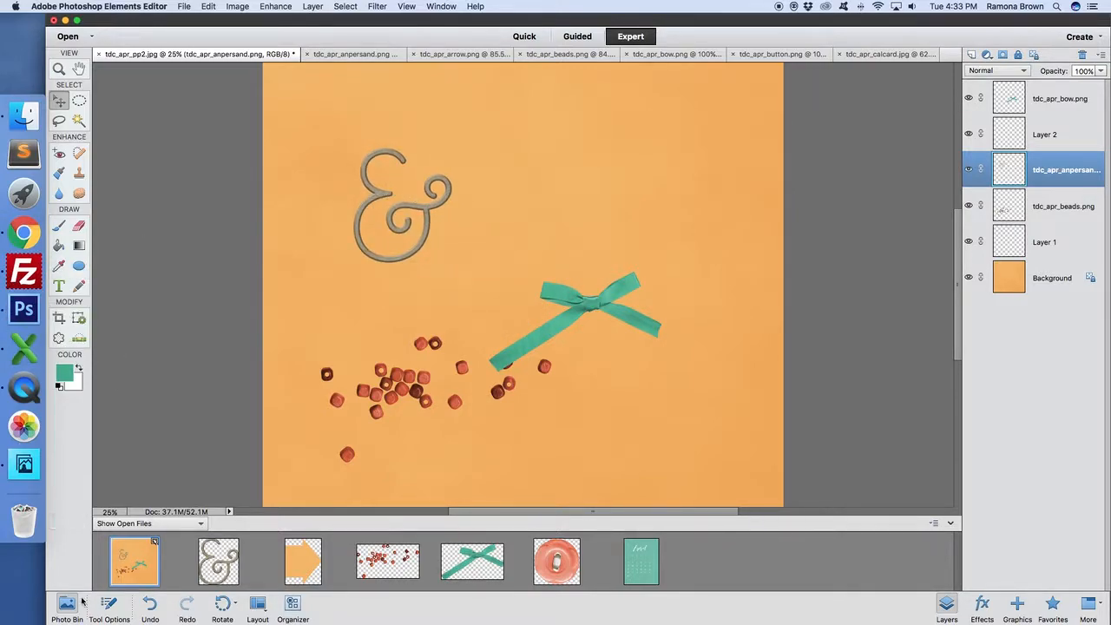
Step: View the tool options for the Move, Brush, Smart Brush and Magic Wand tools
click(109, 607)
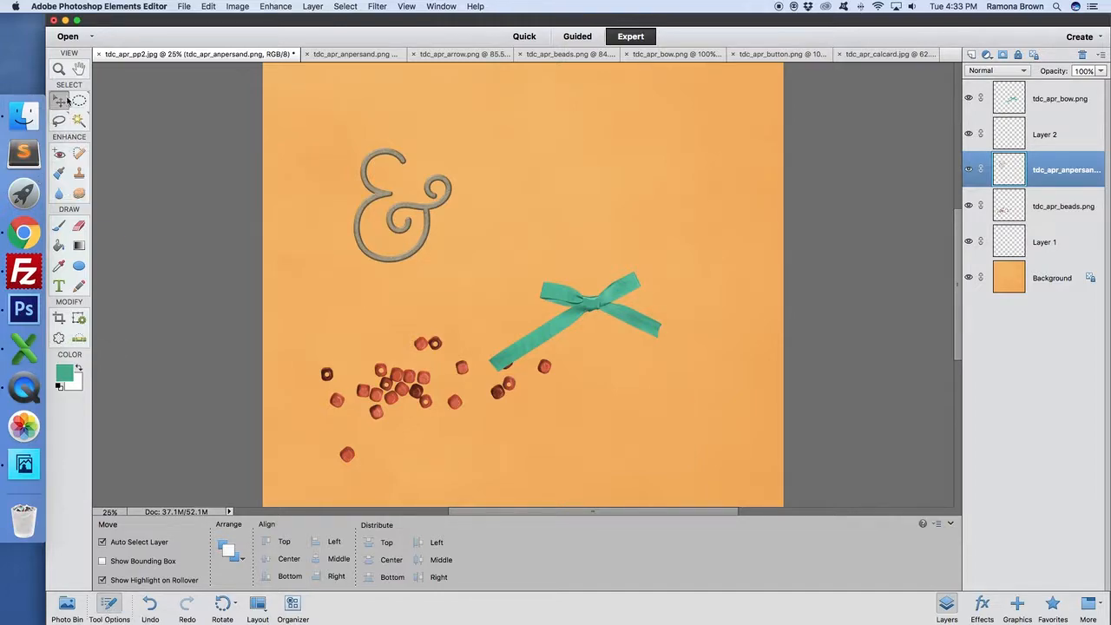
click(59, 228)
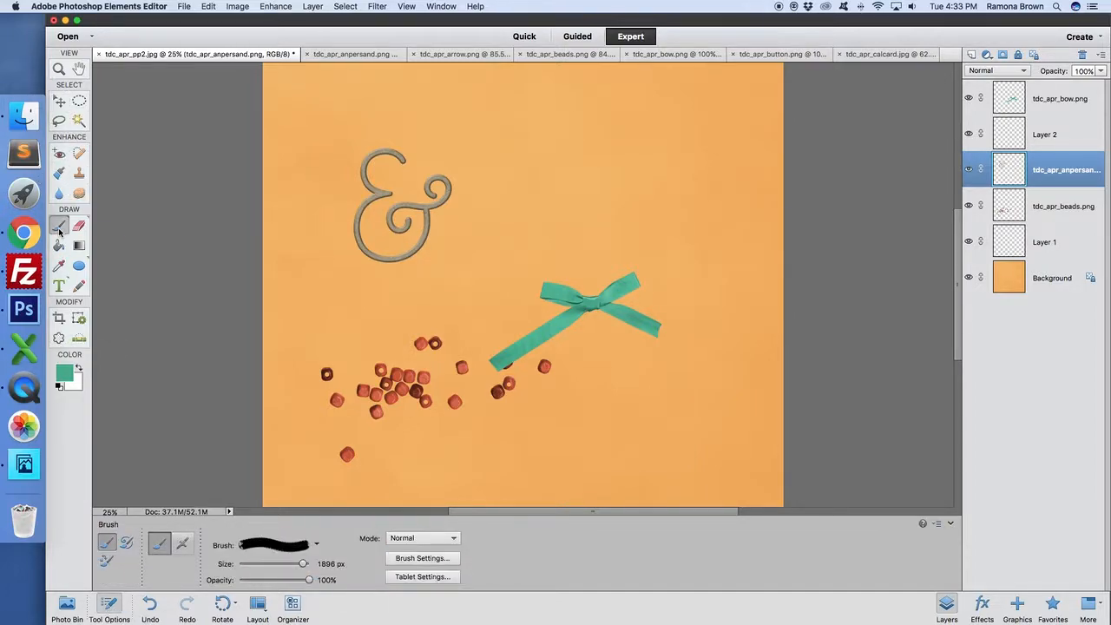
click(59, 194)
click(59, 174)
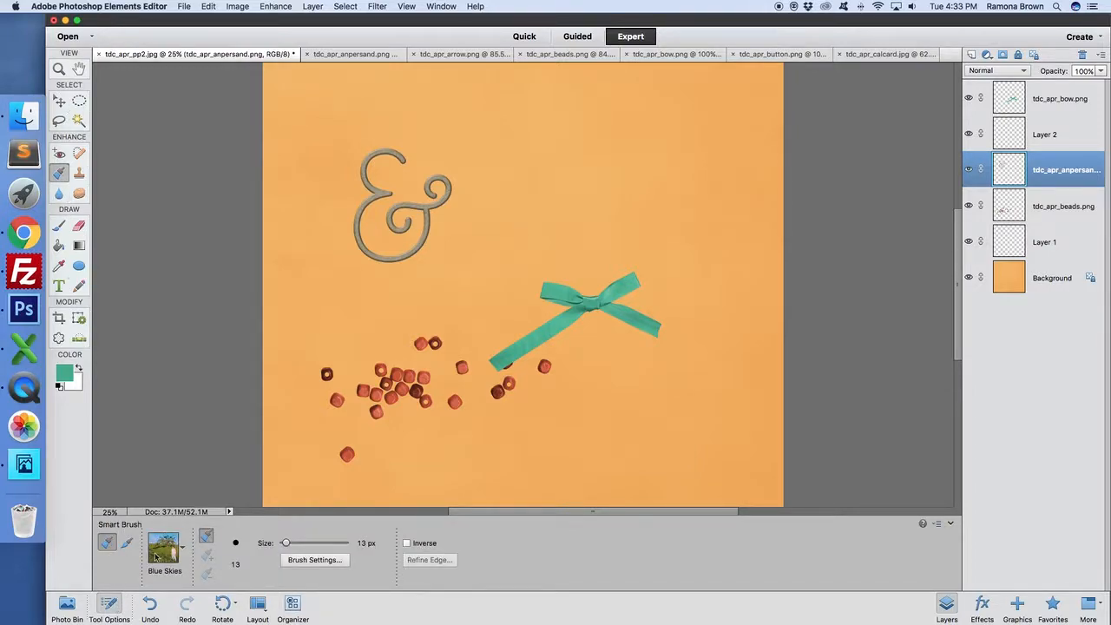
click(79, 102)
click(78, 121)
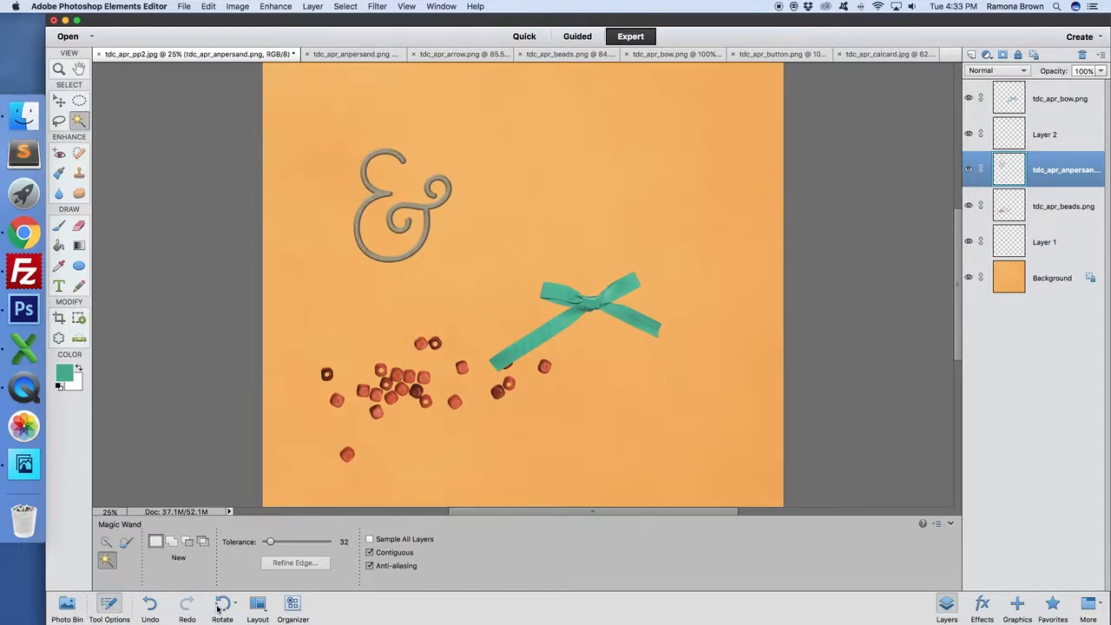
Step: Undo and redo the ampersand's move, and rotate the page left through a full turn in quarter-turn steps
click(151, 605)
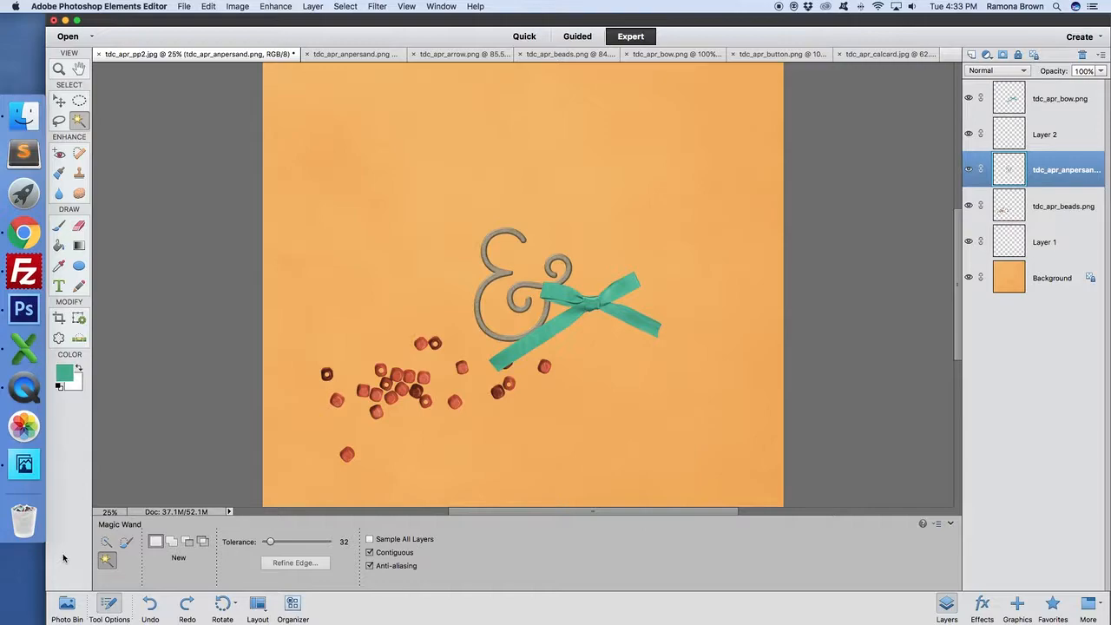
click(184, 606)
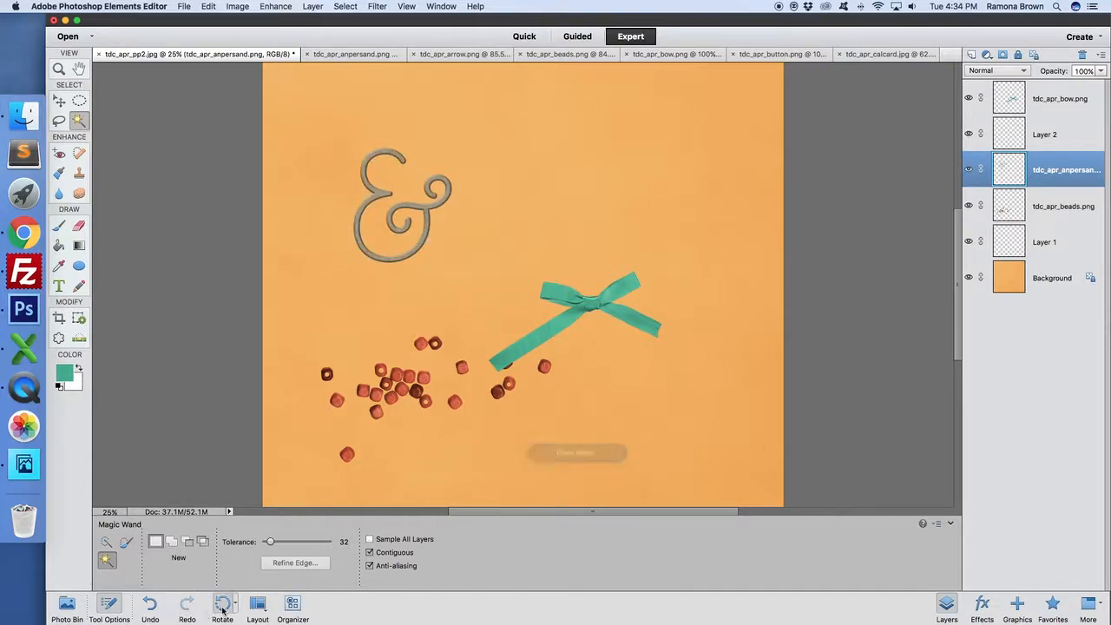
click(222, 606)
click(222, 606)
click(222, 605)
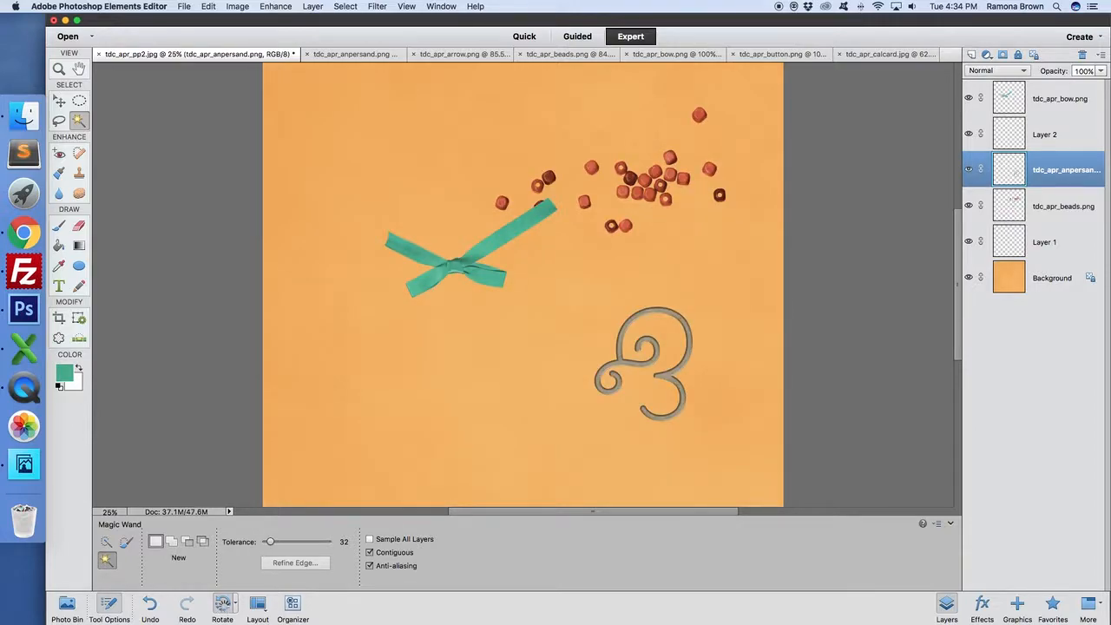
click(223, 606)
Step: Switch the rotation direction to right and rotate the page through a full turn in quarter-turn steps
click(235, 606)
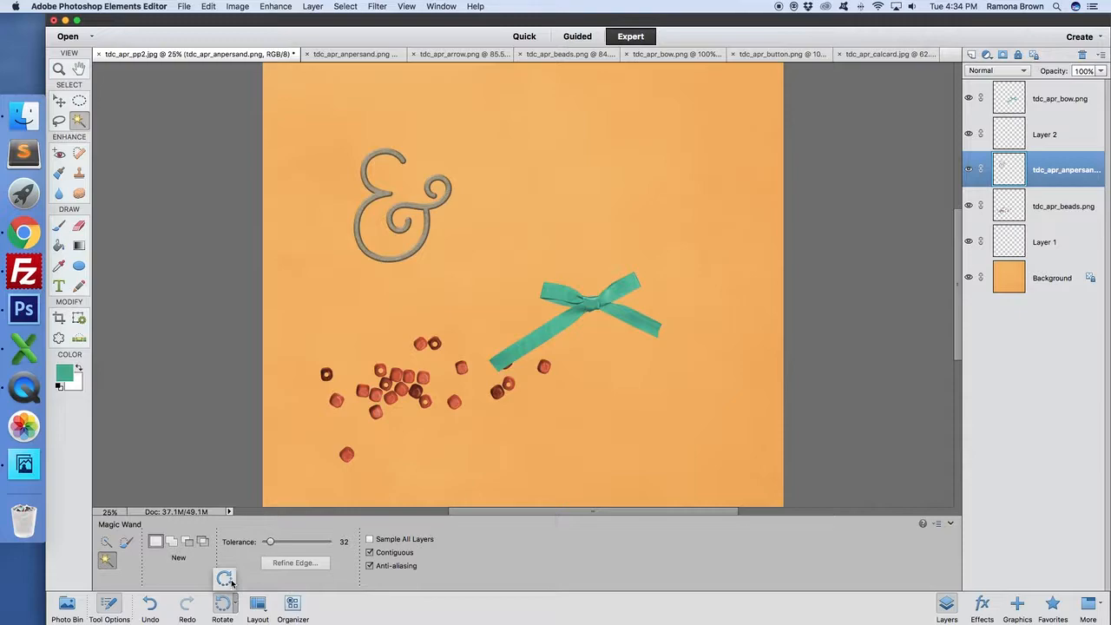
click(234, 606)
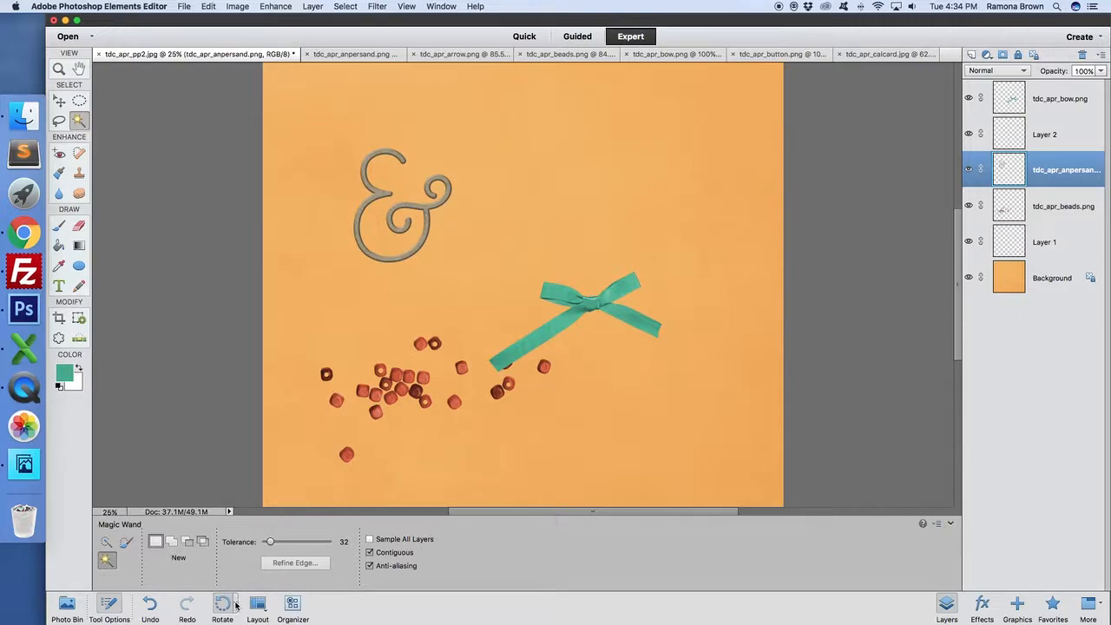
click(223, 605)
click(226, 579)
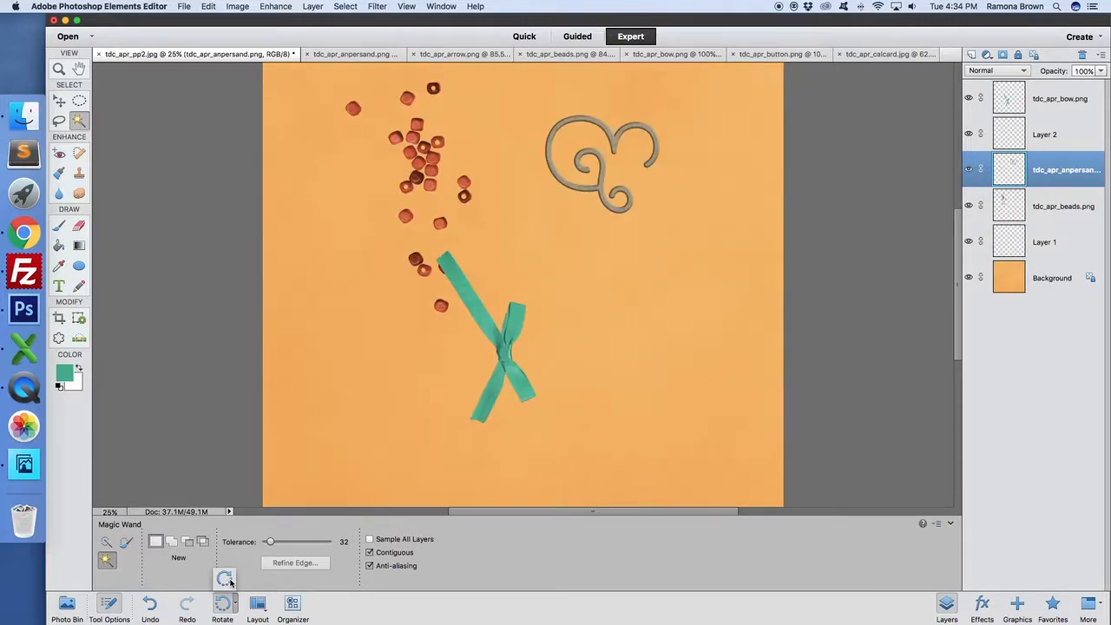
click(228, 580)
click(227, 580)
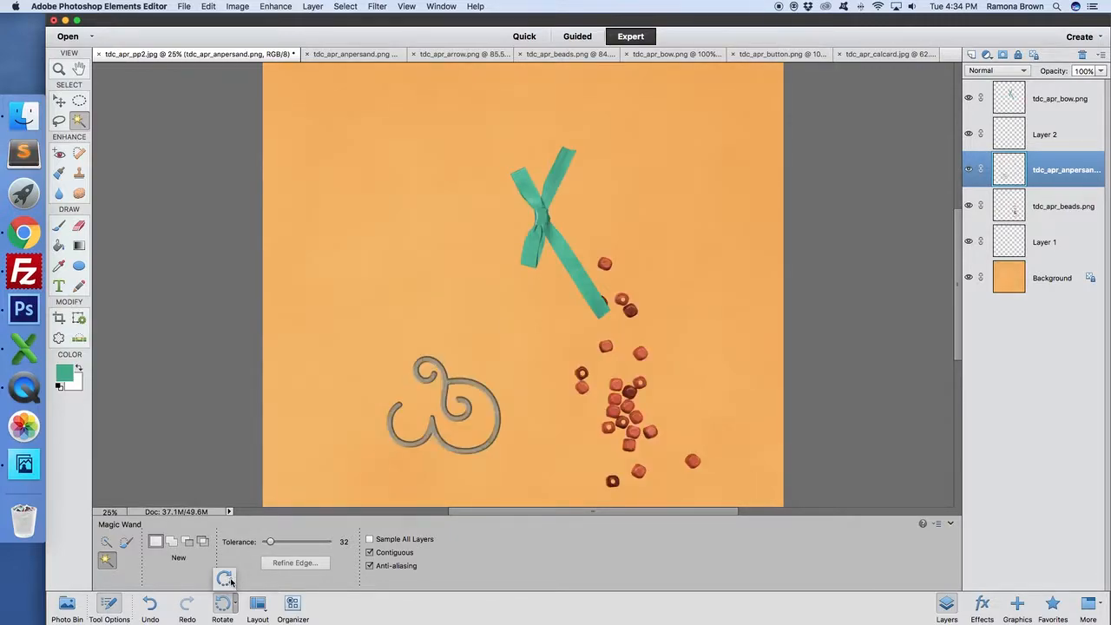
click(227, 579)
Step: Using the Column and Rows layout, copy the button image onto the page between the ampersand and bow, and restore the Default layout
click(260, 607)
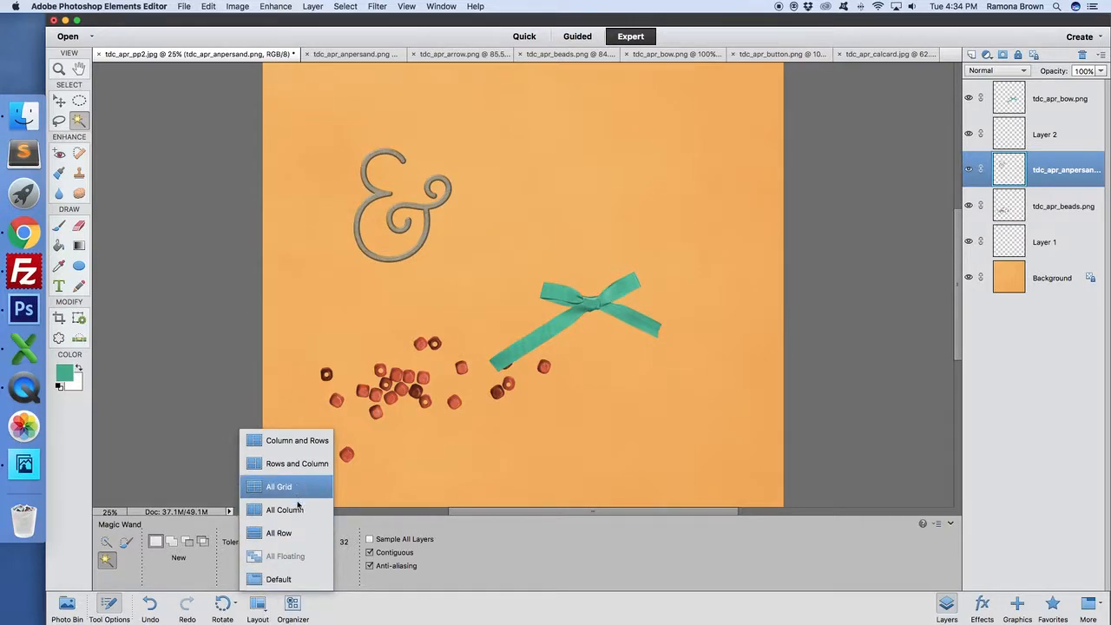
click(292, 441)
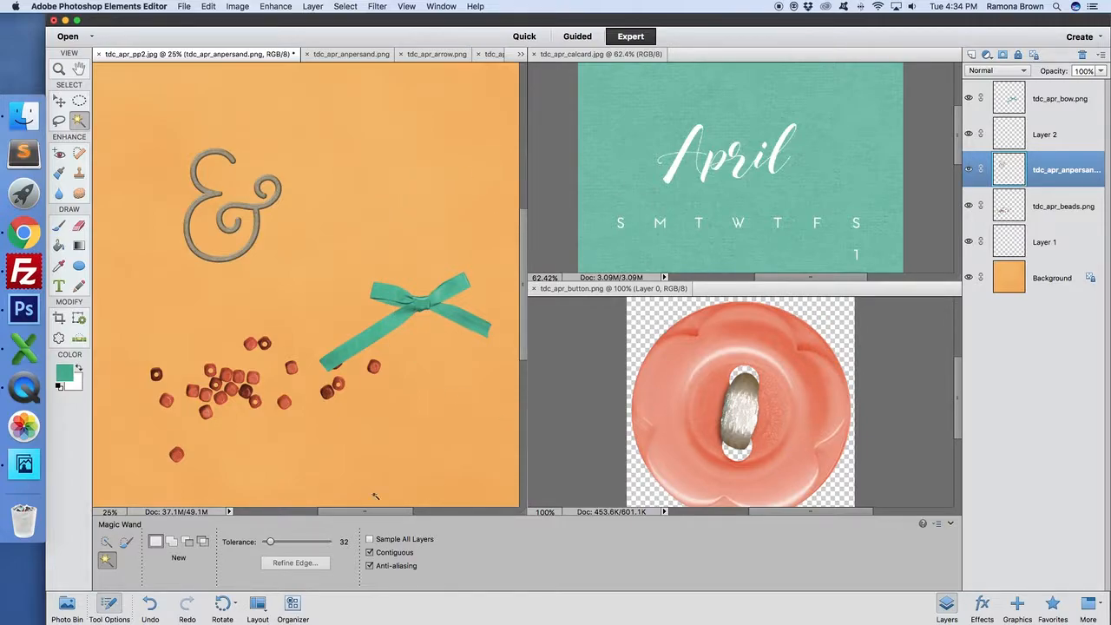
click(703, 354)
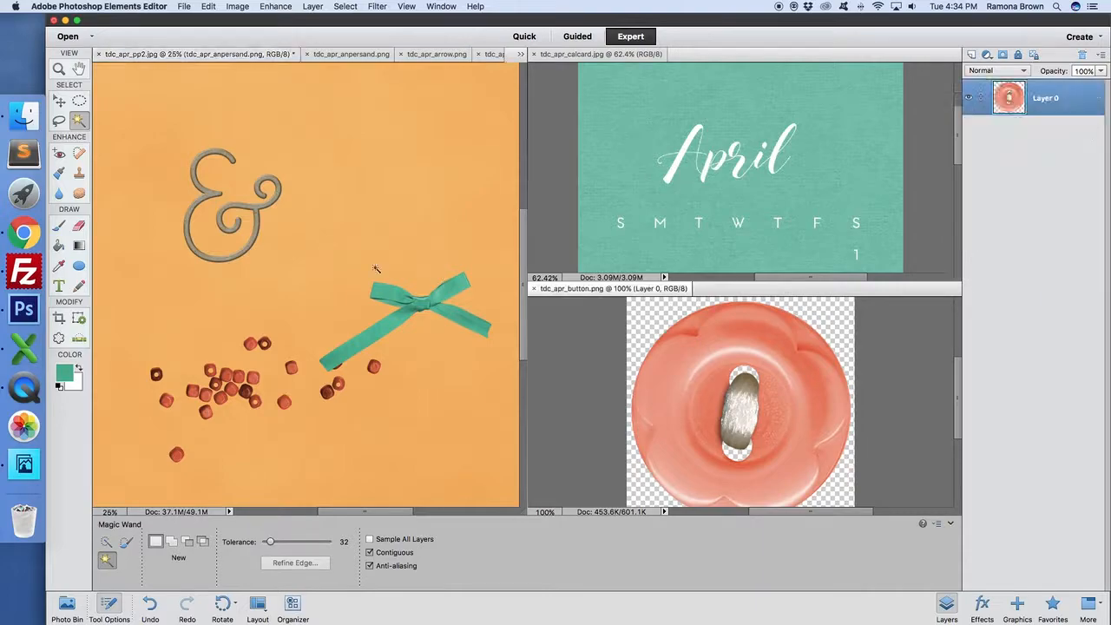
click(59, 101)
drag(782, 367, 312, 236)
drag(342, 295, 336, 240)
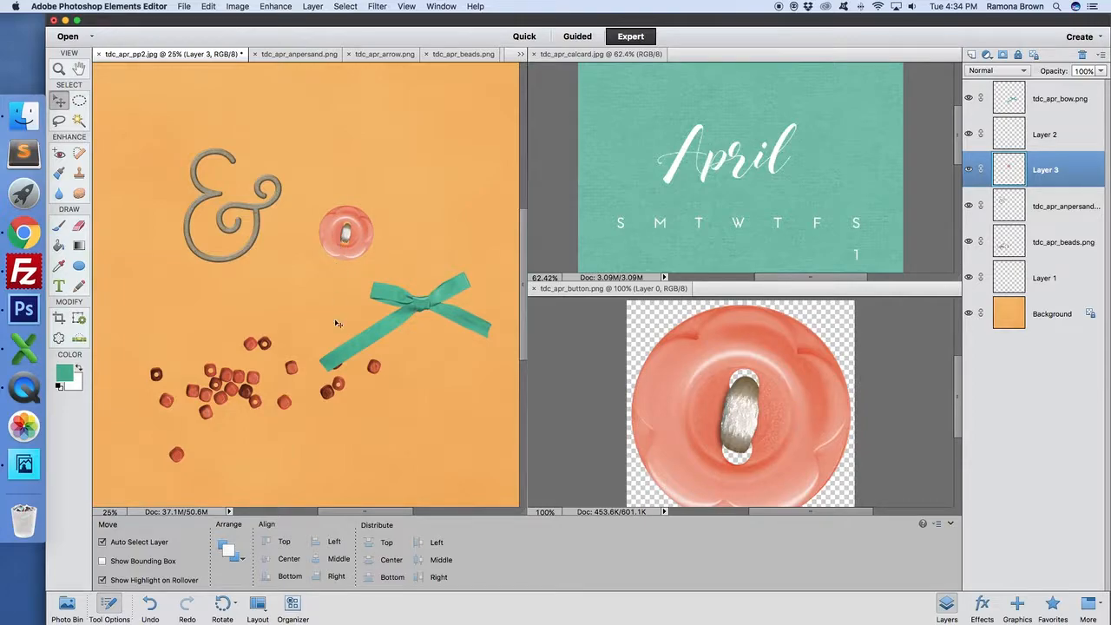
click(263, 609)
click(269, 579)
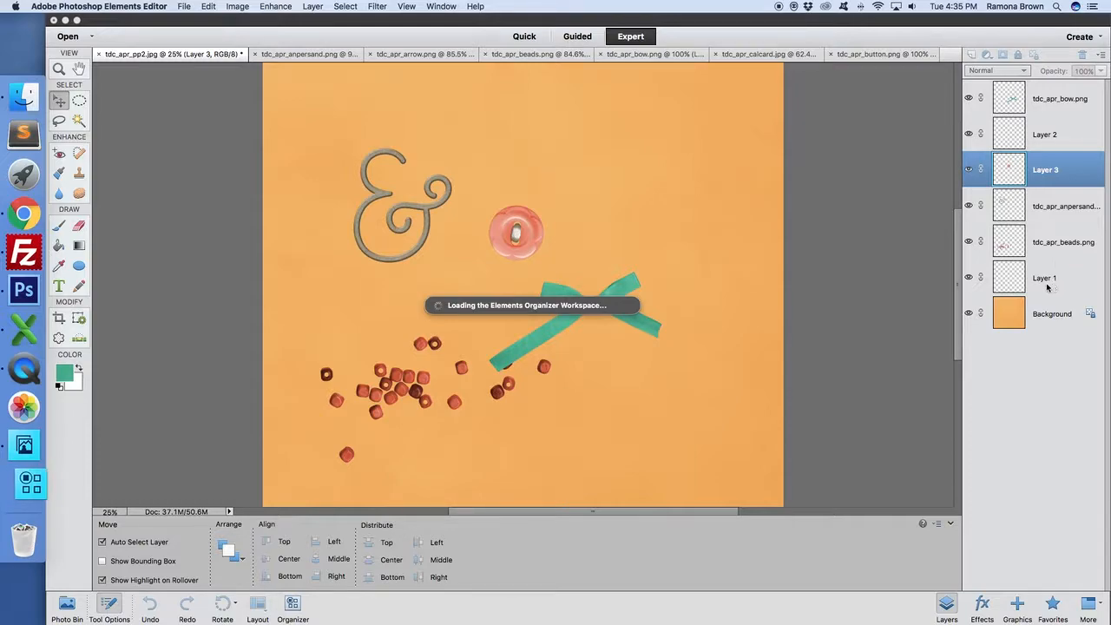
Step: Move the tdc_apr_beads.png layer to the top of the layer stack
drag(1047, 288, 1045, 240)
drag(1048, 279, 1046, 169)
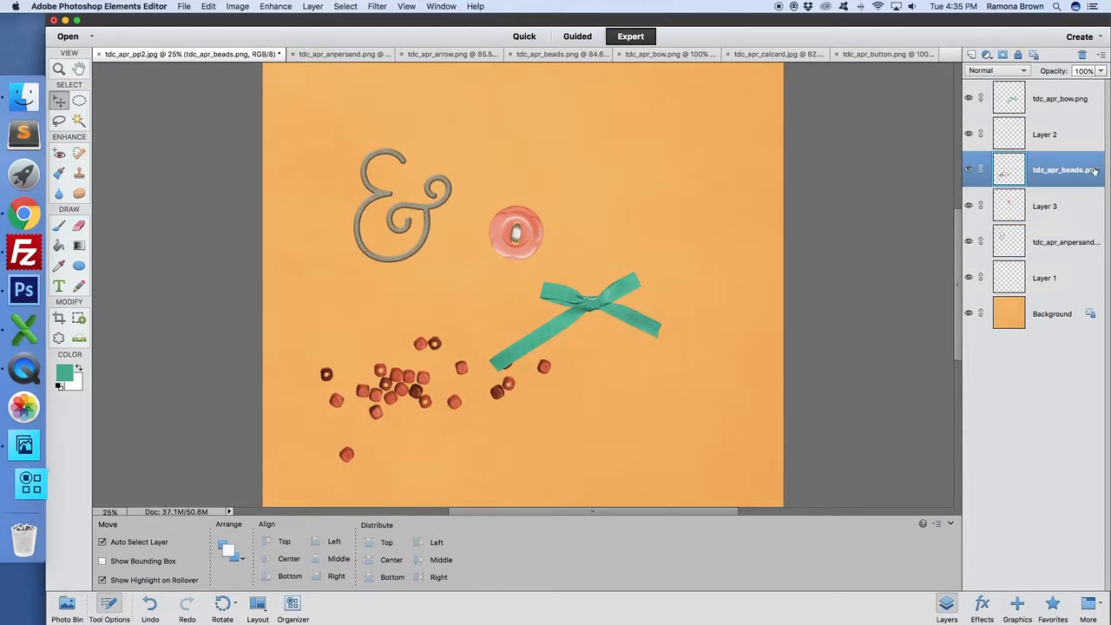
drag(1060, 170, 1054, 94)
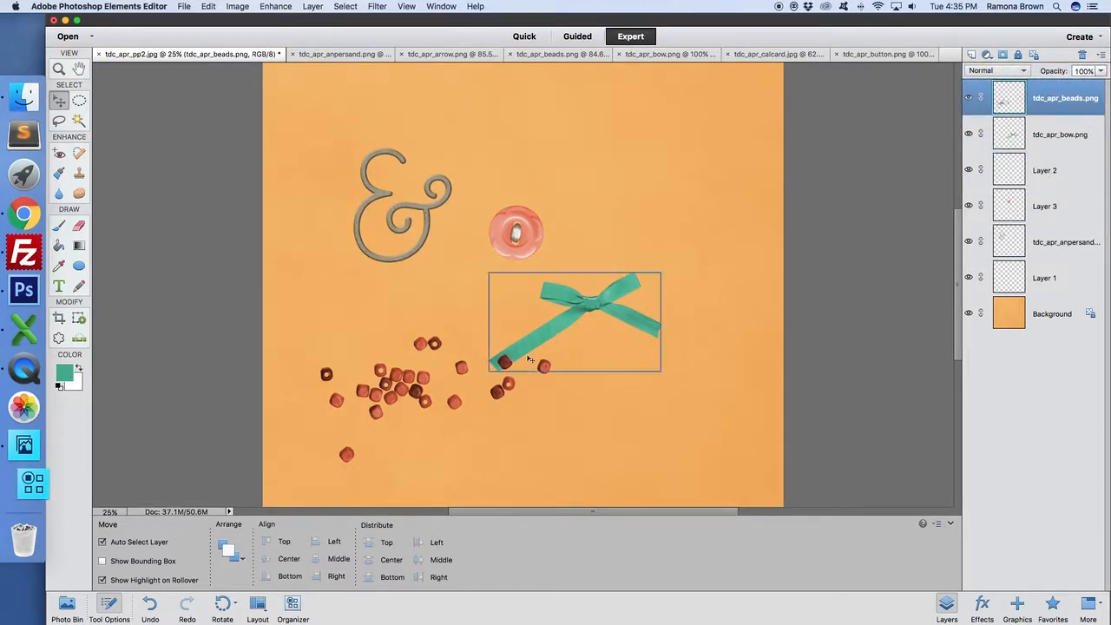
Step: Move the beads up and right across the bow, and place their layer directly below the tdc_apr_bow.png layer
drag(540, 366, 622, 319)
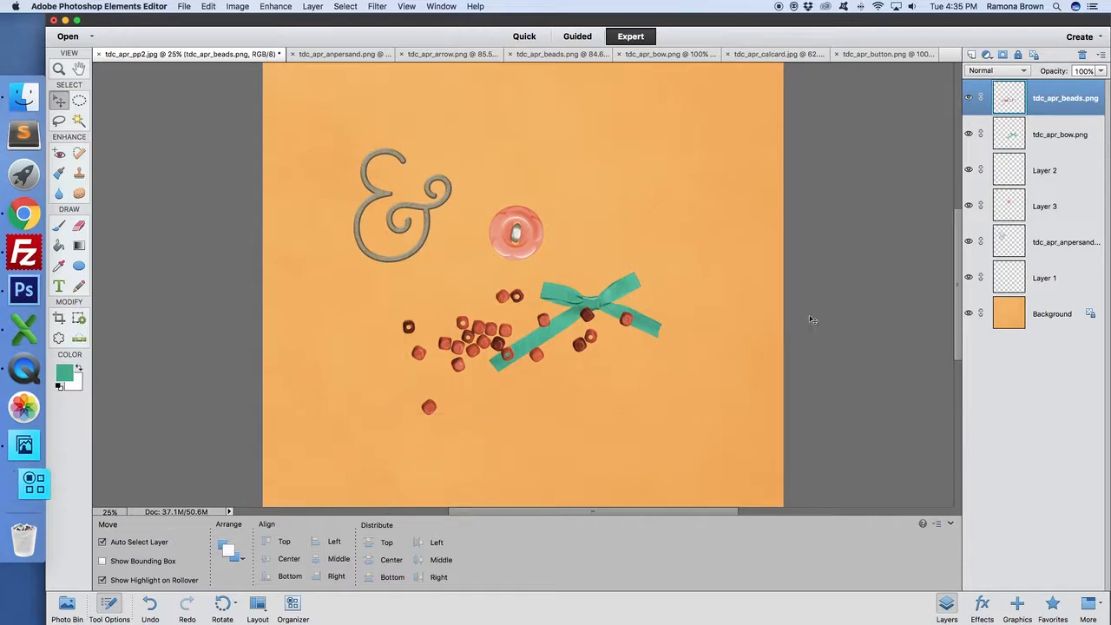
drag(1063, 97, 1059, 153)
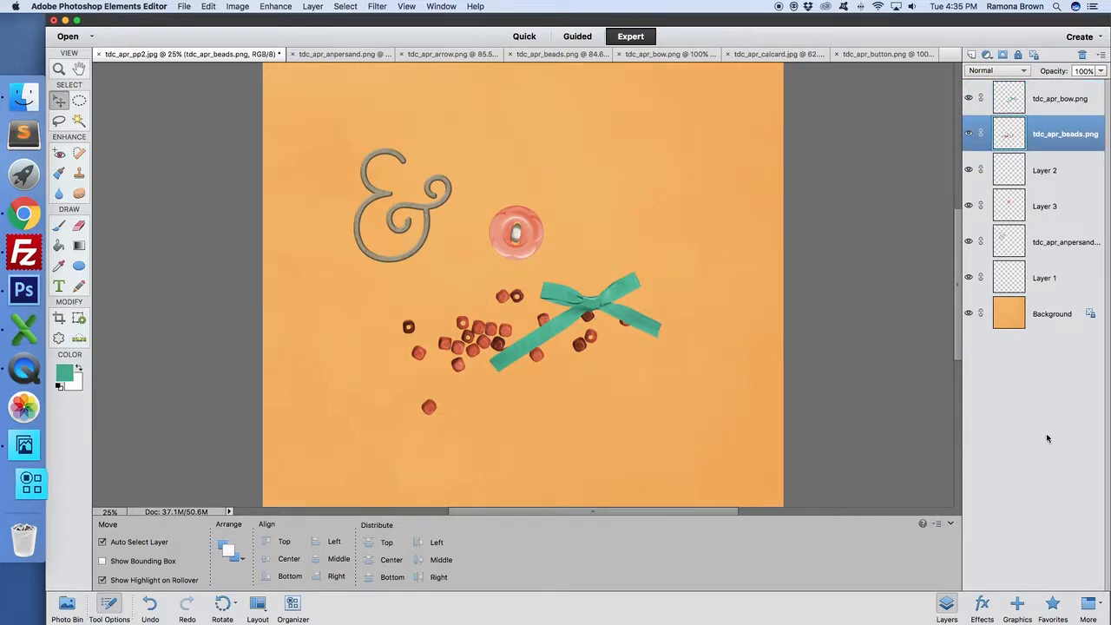
Step: Look through the available filters, layer styles and photo effects
click(980, 605)
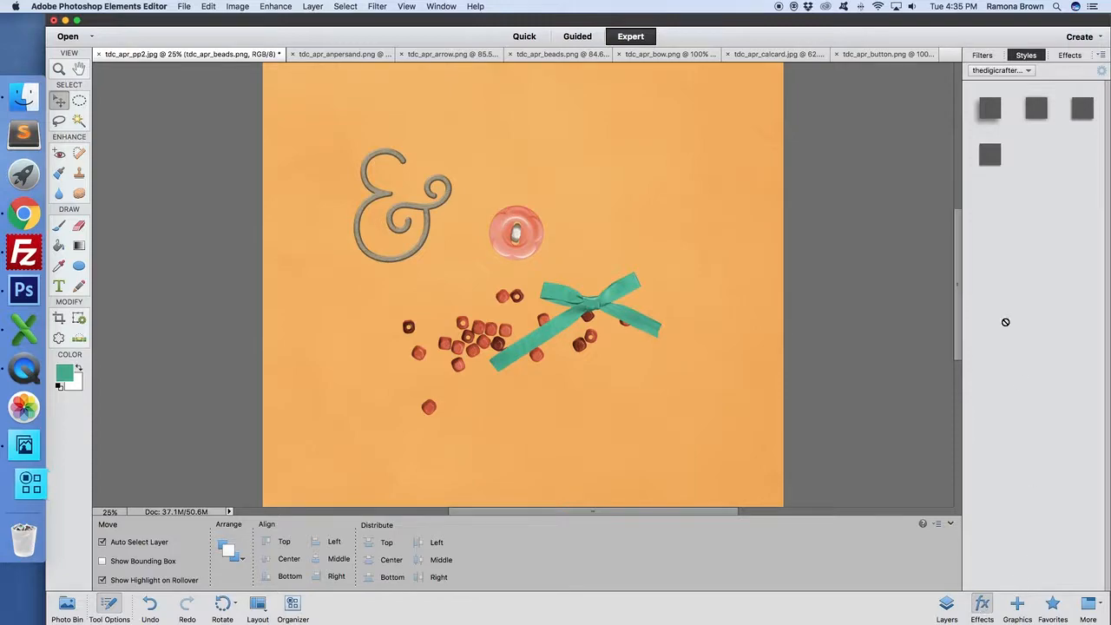
click(982, 56)
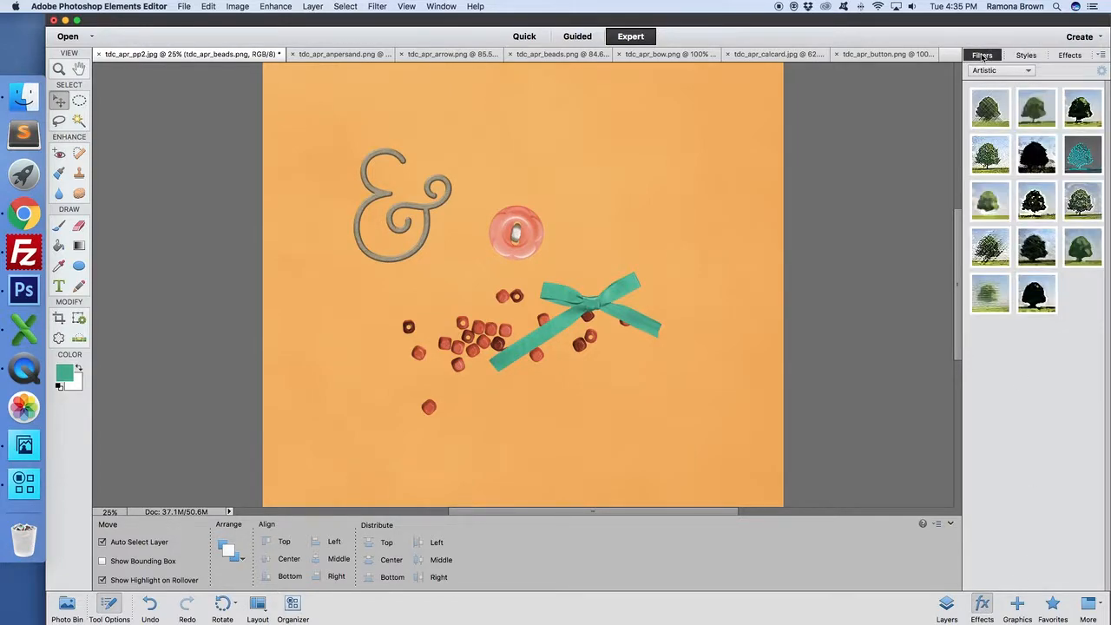
click(1027, 56)
click(1073, 56)
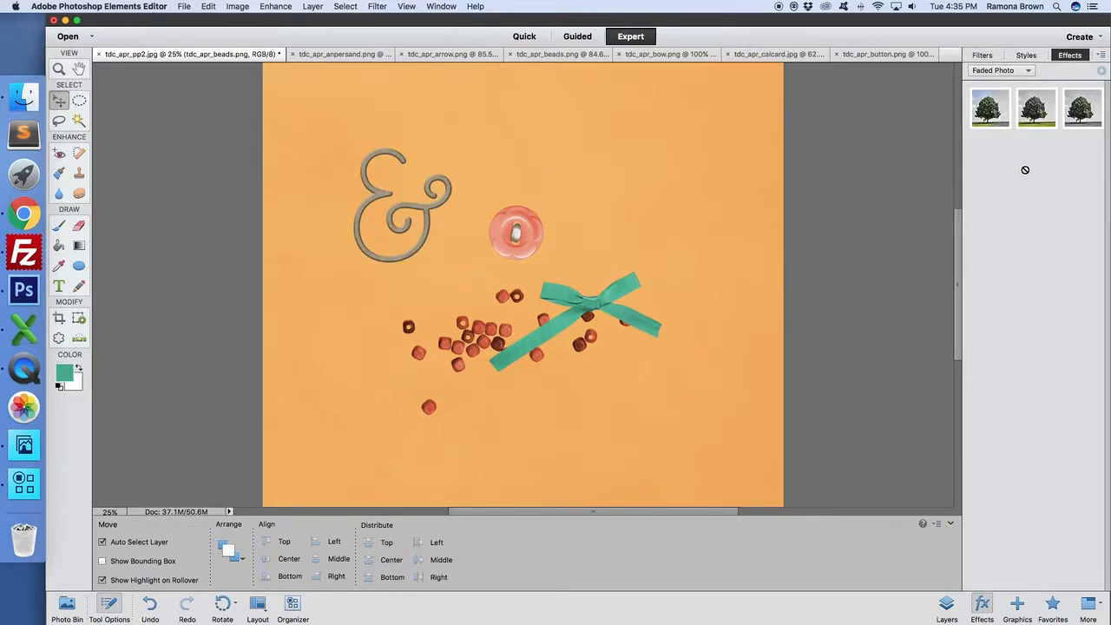
Step: Apply the second thedigicrafter_shadow_styles shadow to the beads, and move the beads down and left on the page
click(1026, 56)
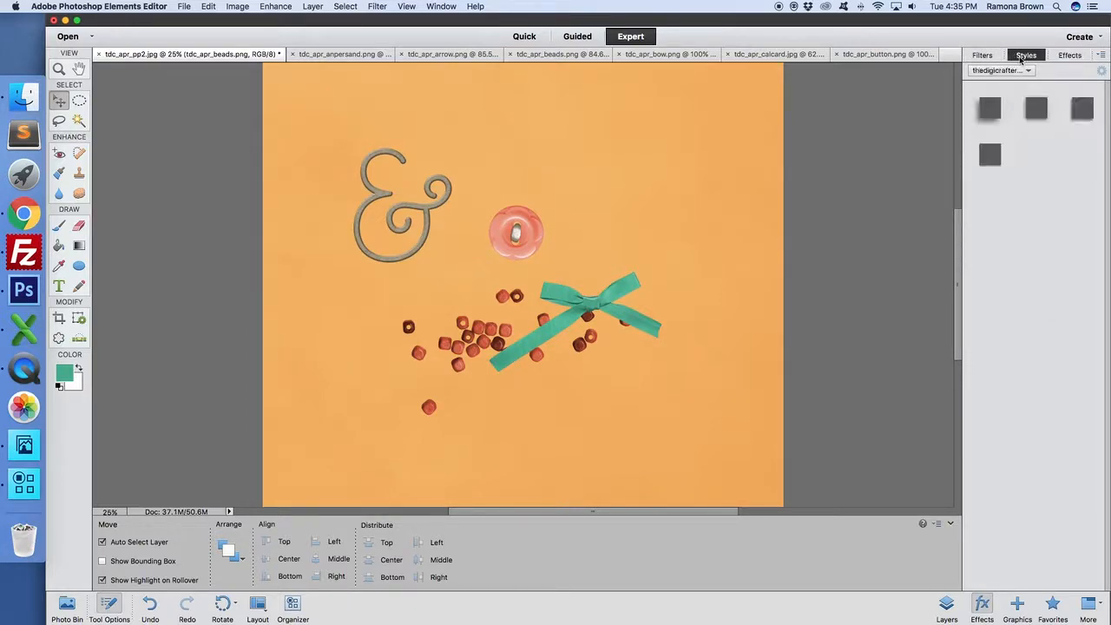
click(1039, 113)
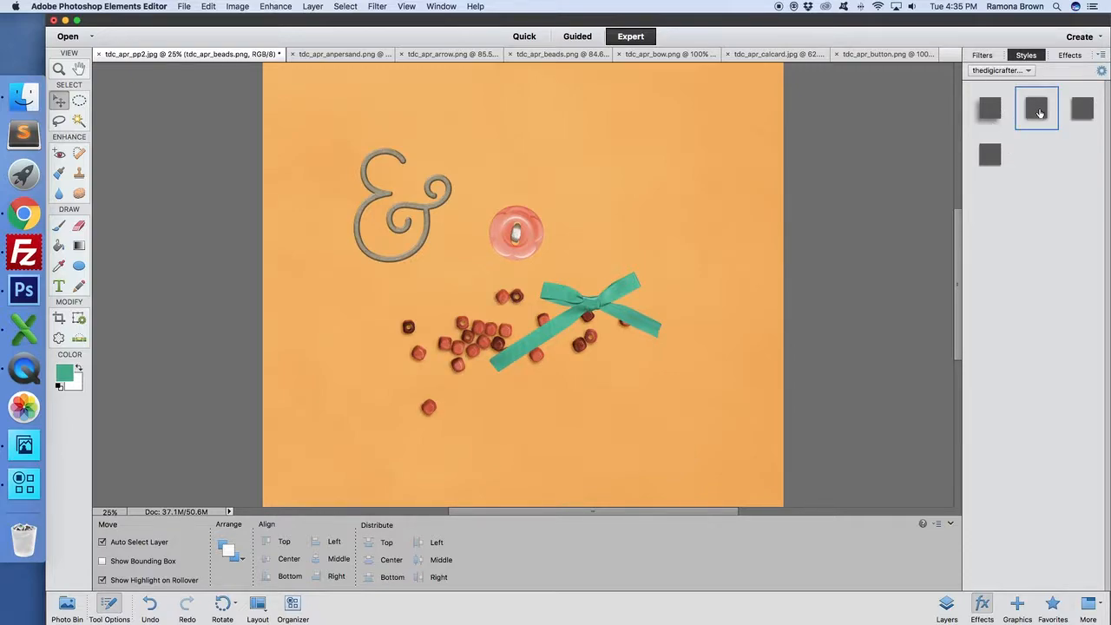
drag(504, 332, 434, 360)
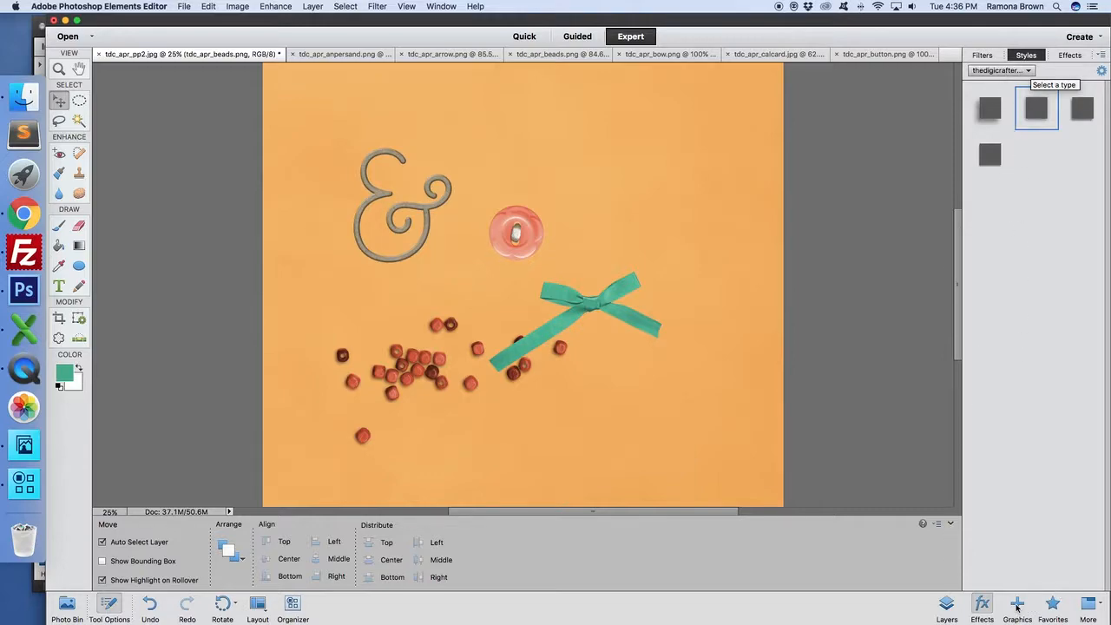
Step: View the list of layer style types, keeping thedigicrafter_shadow_styles selected
click(1027, 70)
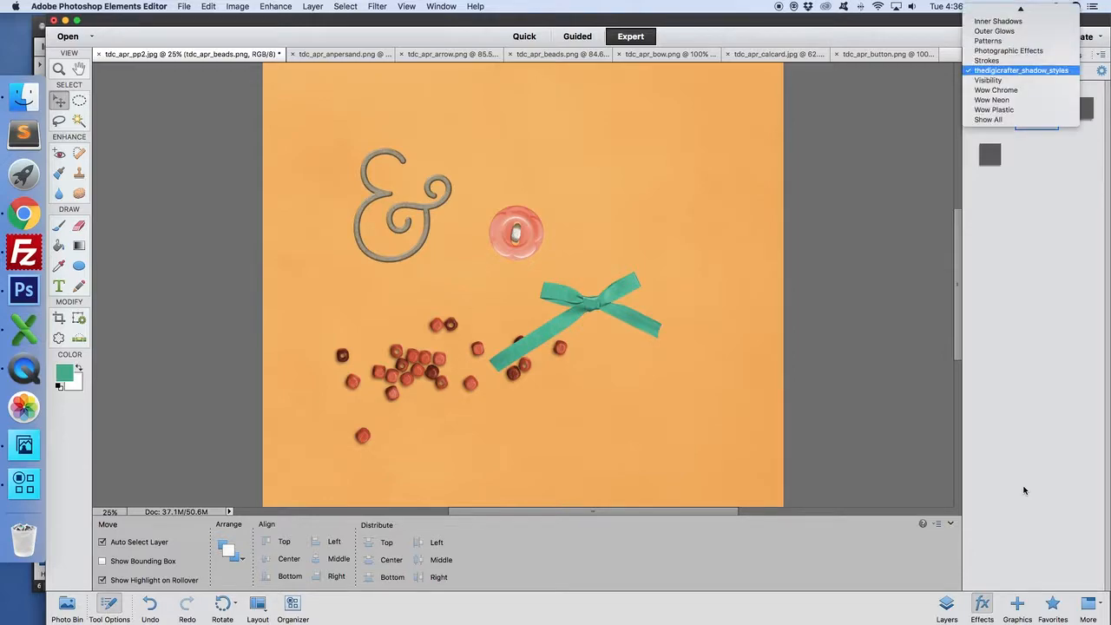
click(1020, 70)
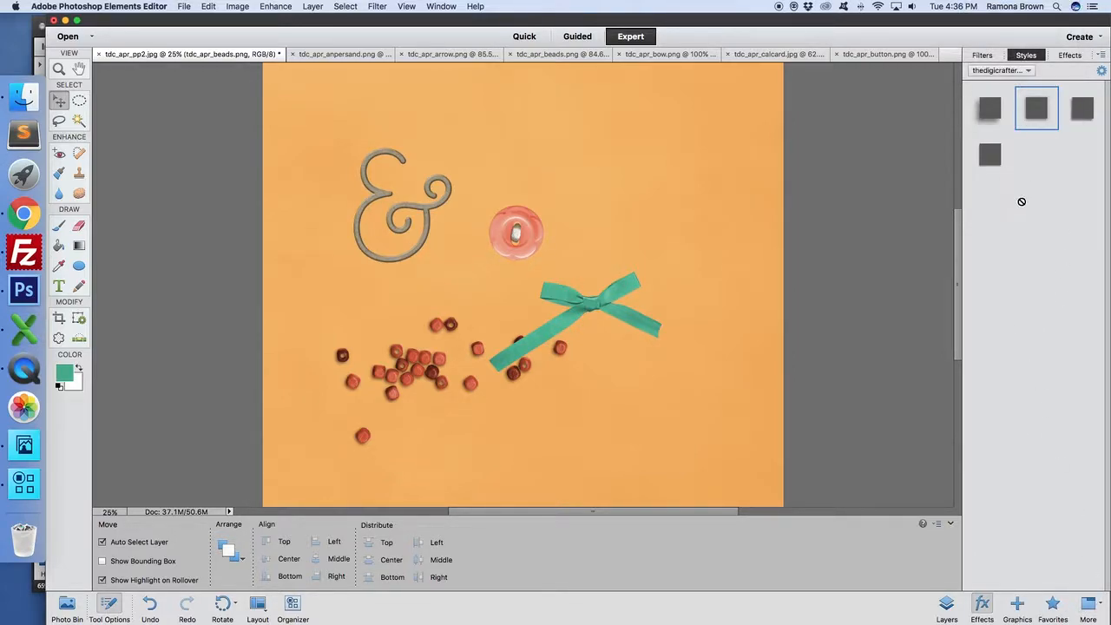
Step: Apply the grassy meadow background from the graphics library to the page
click(1018, 606)
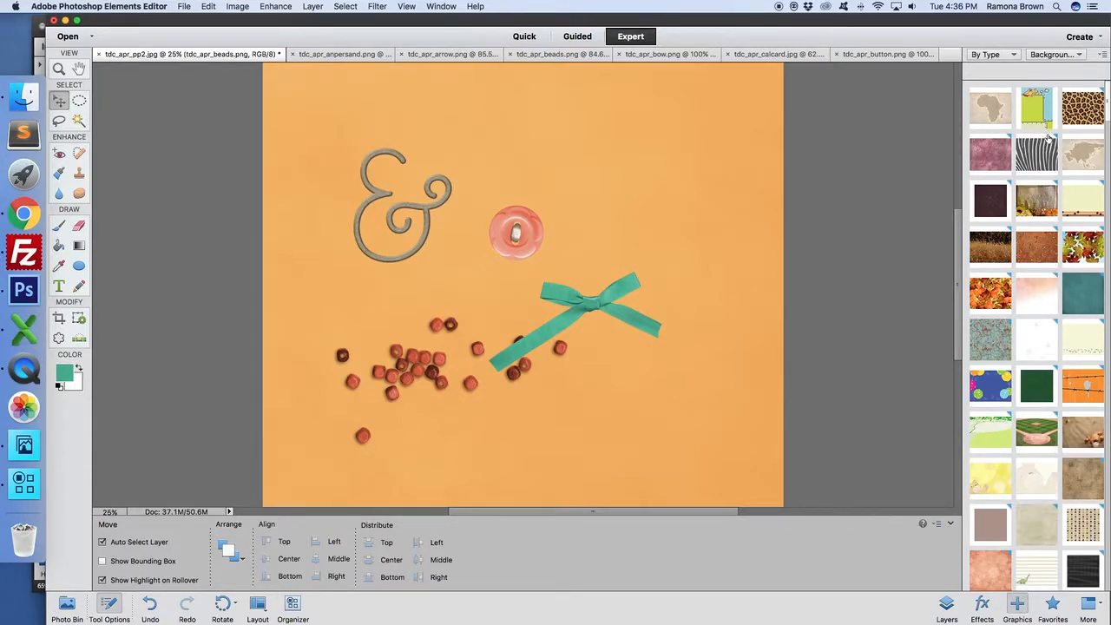
scroll(1028, 240, down, 1)
click(994, 222)
double_click(996, 223)
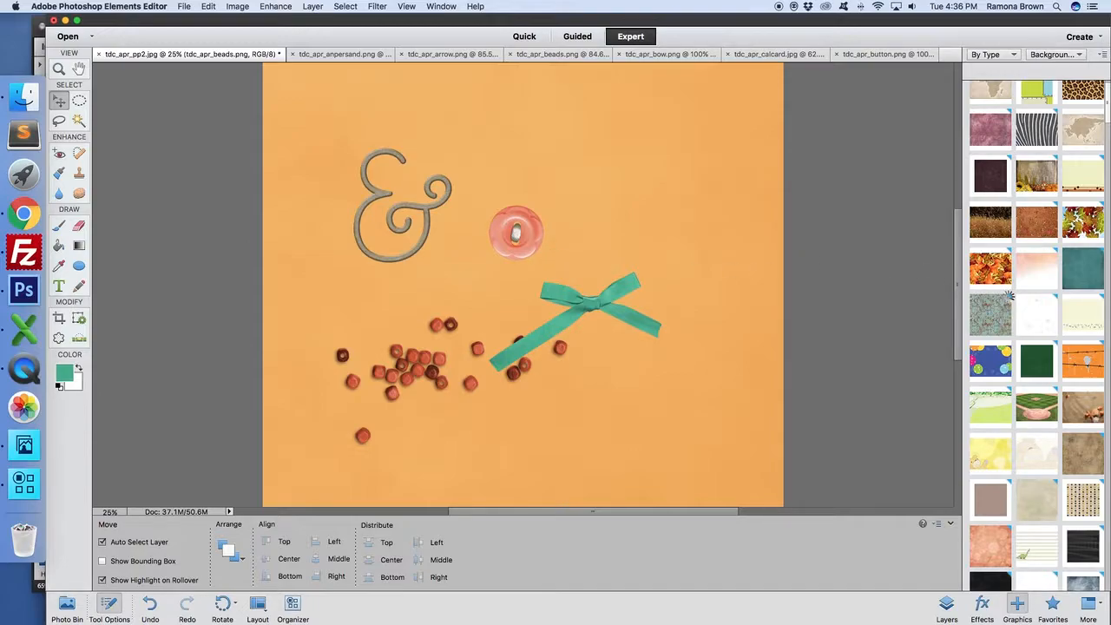
Step: Replace the page background with the teal checkered background from the graphics library
scroll(1009, 297, down, 2)
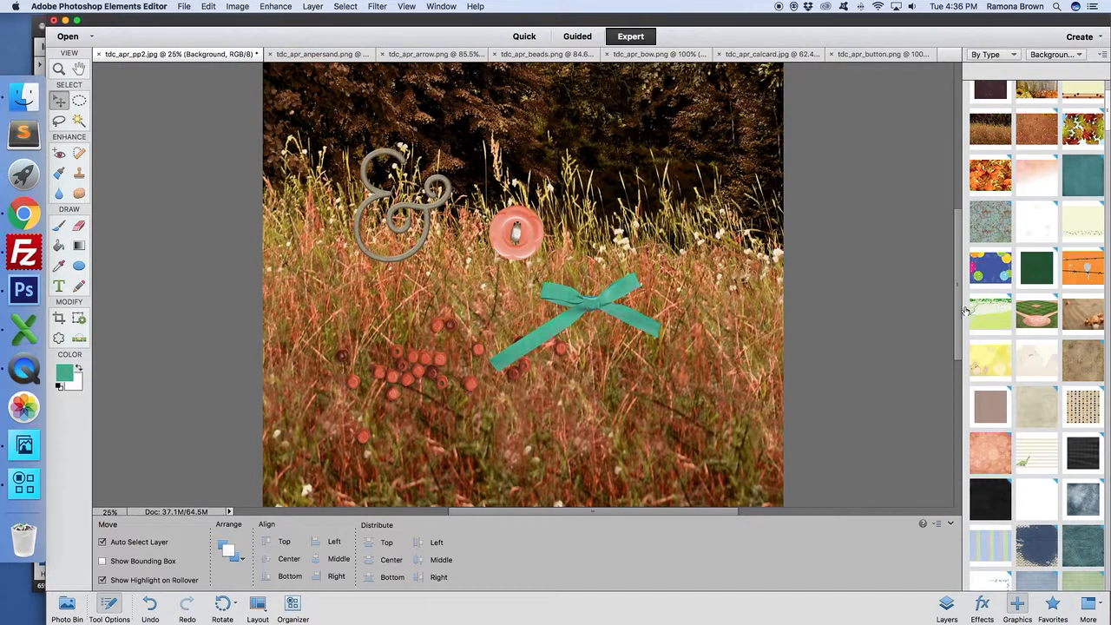
scroll(961, 303, up, 1)
scroll(942, 289, up, 1)
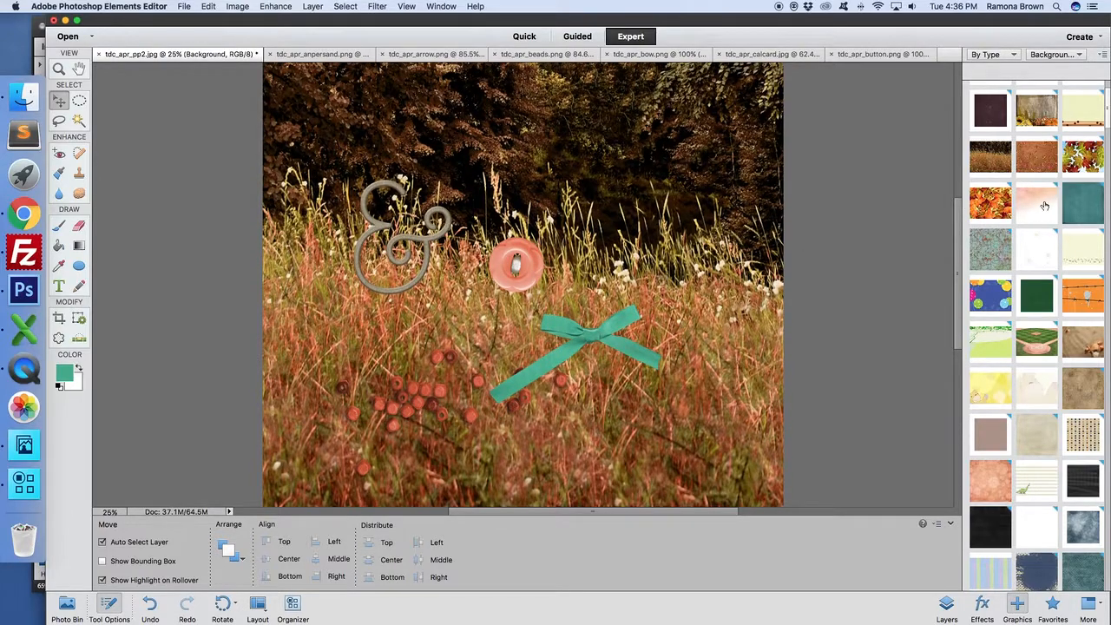
double_click(1076, 205)
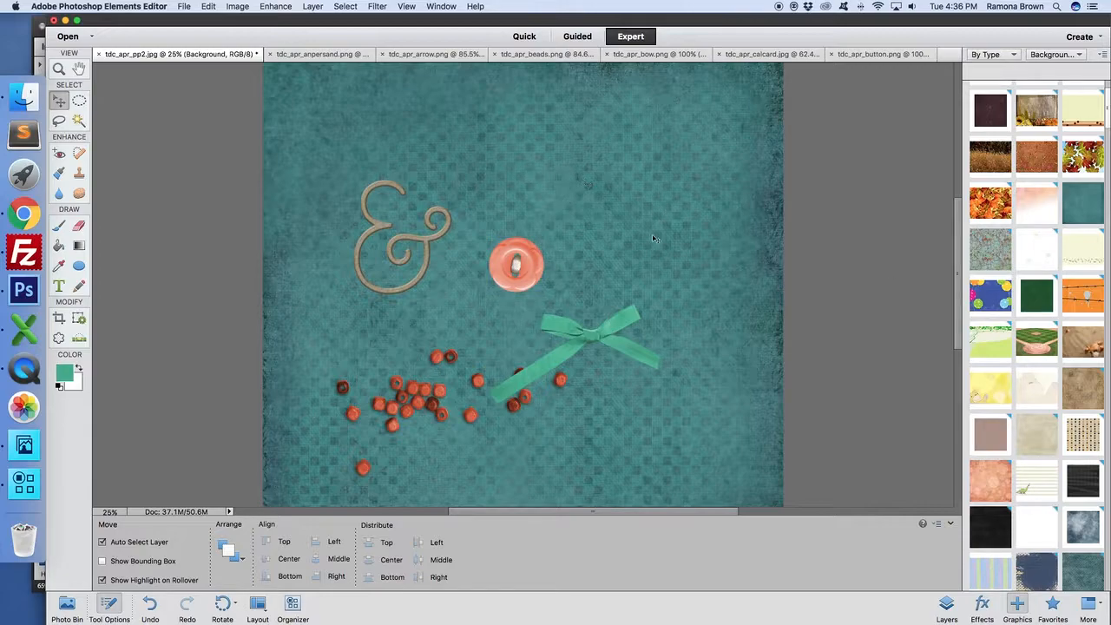
Step: Replace the page background with the beige scratched-paper background from the graphics library
double_click(1034, 436)
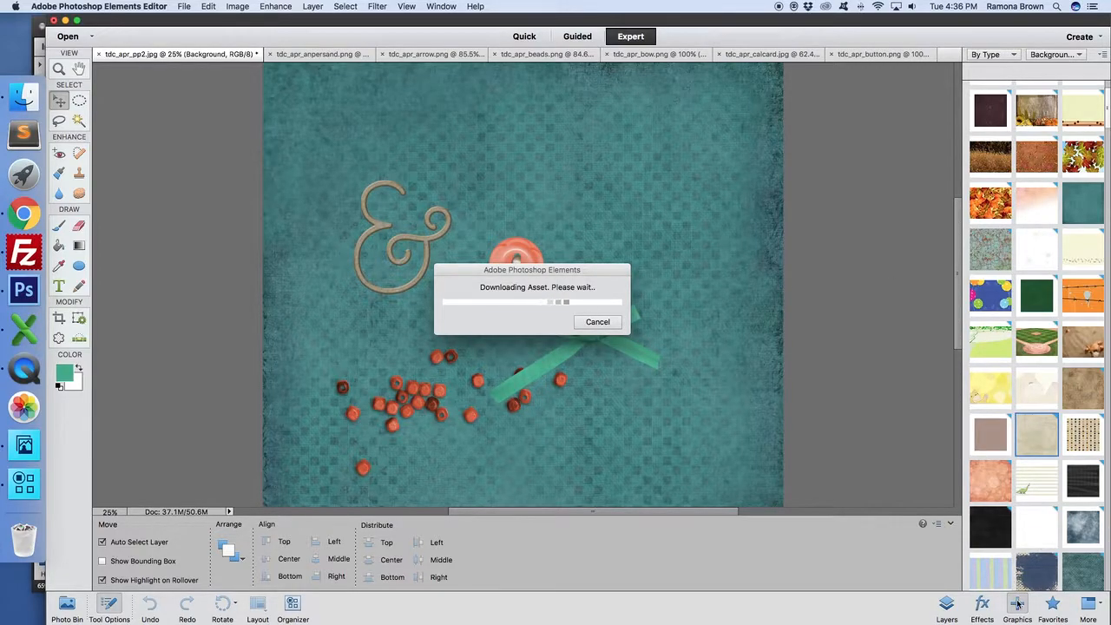
scroll(1031, 295, down, 2)
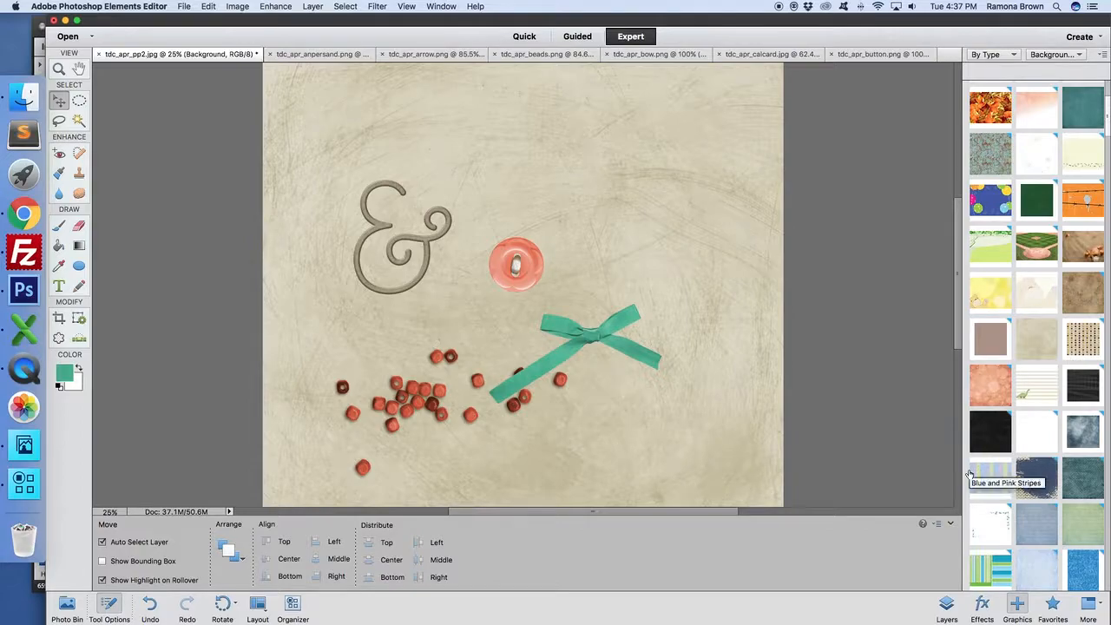
Step: View the saved favorites and the additional Info panel group, and close the floating panel group
click(1051, 605)
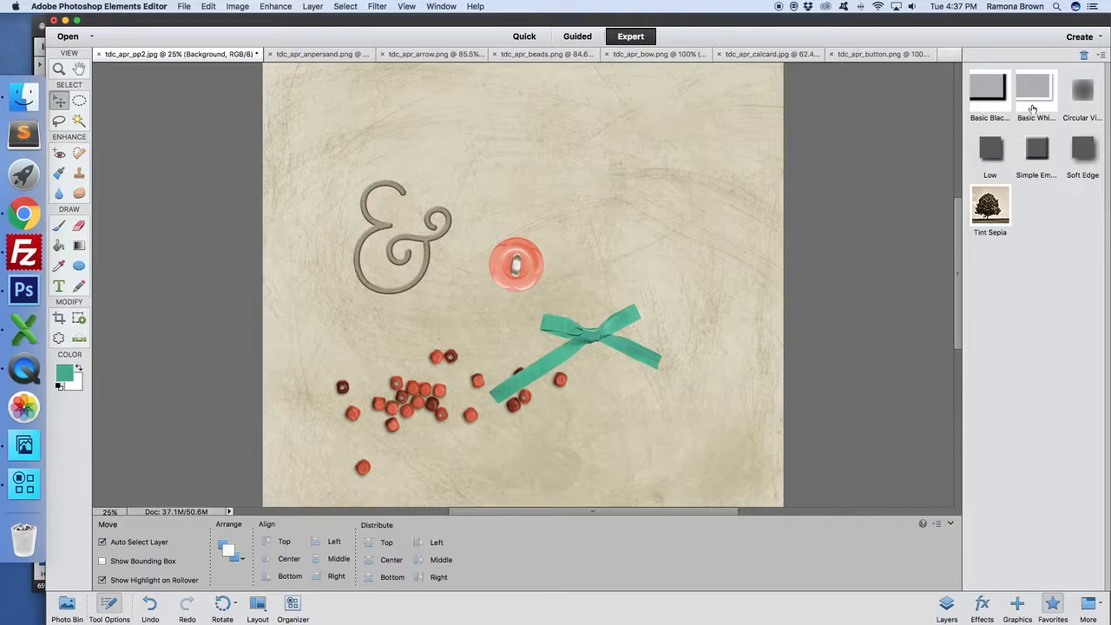
click(1098, 606)
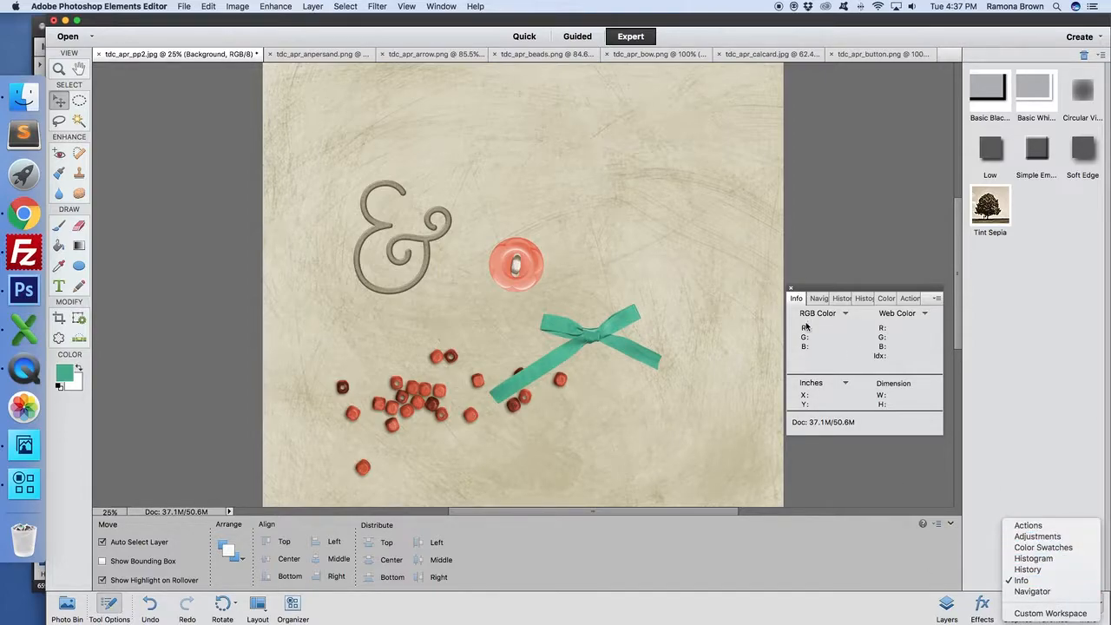
click(795, 296)
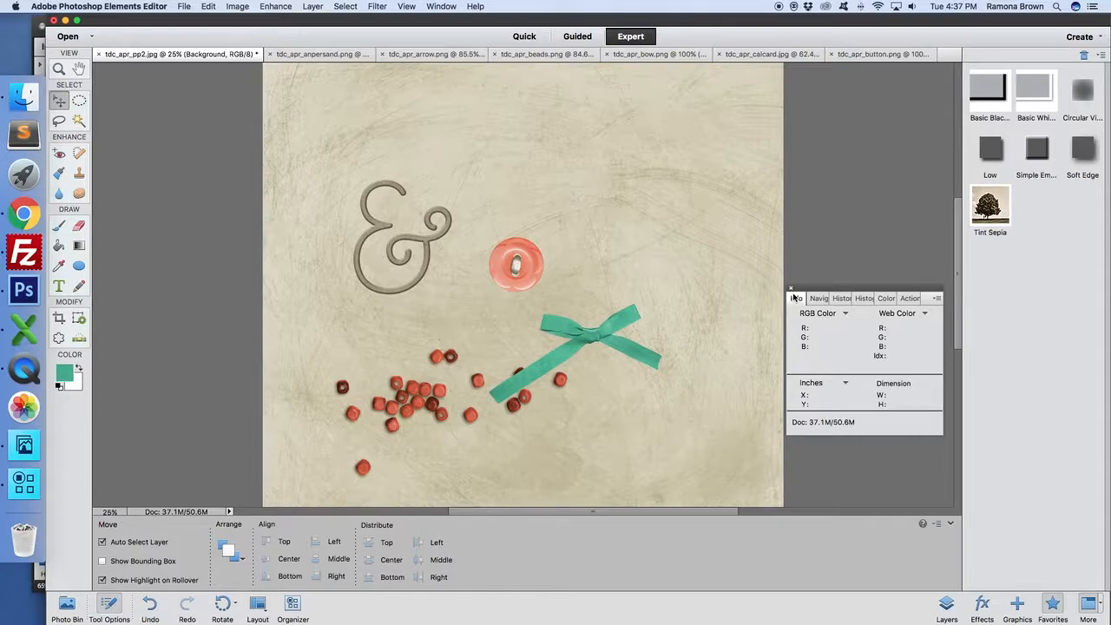
click(791, 289)
Step: Show the layers and the open files, and undo the three background placements
click(946, 605)
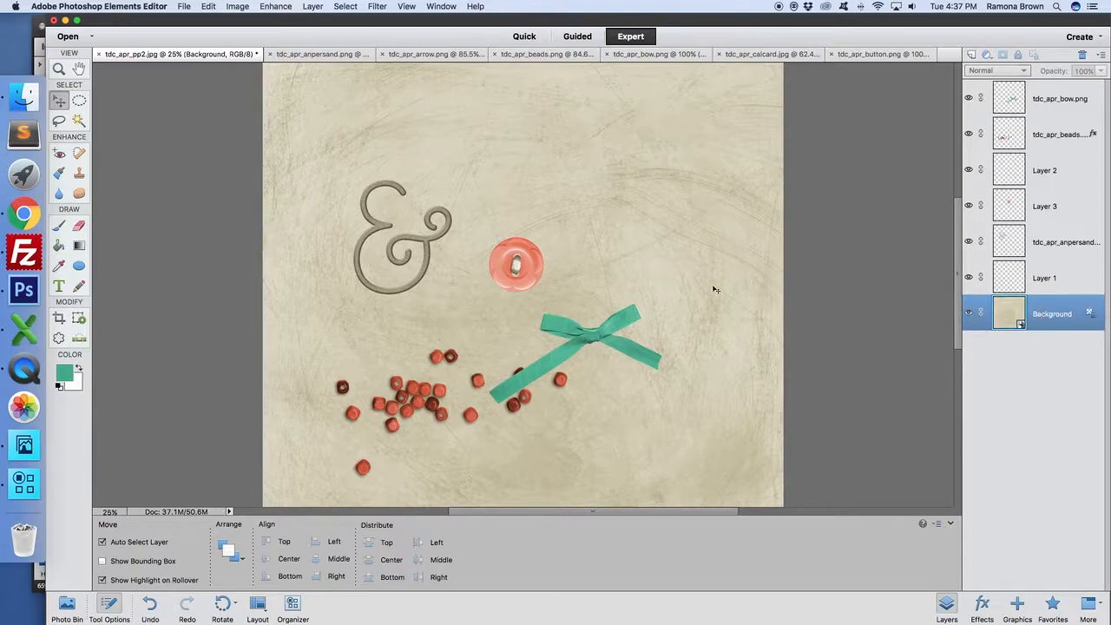
click(59, 603)
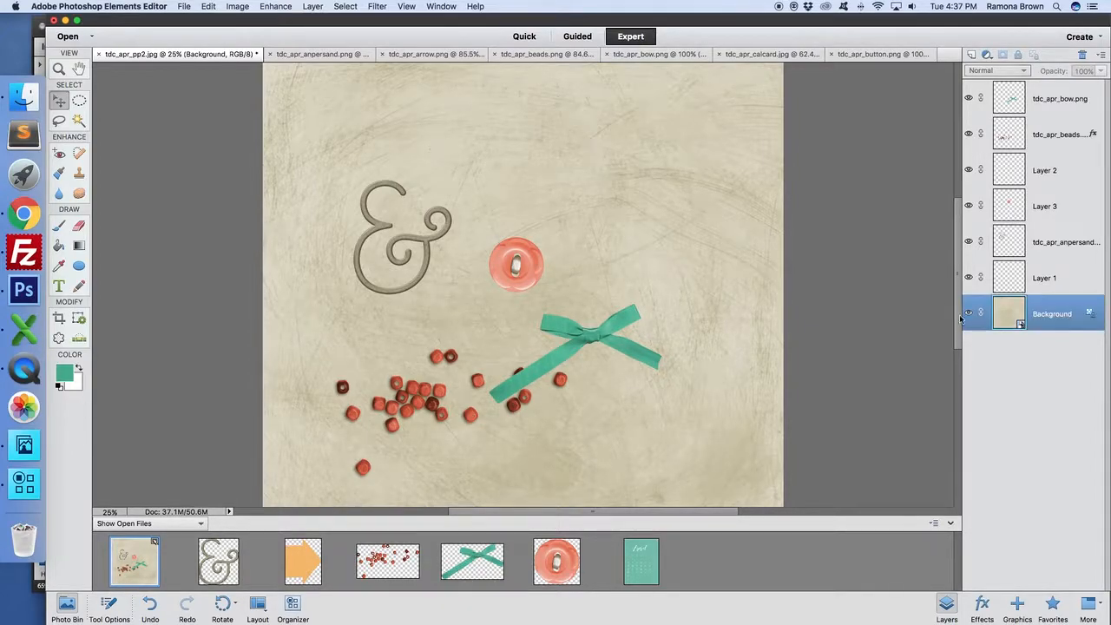
click(149, 606)
click(149, 606)
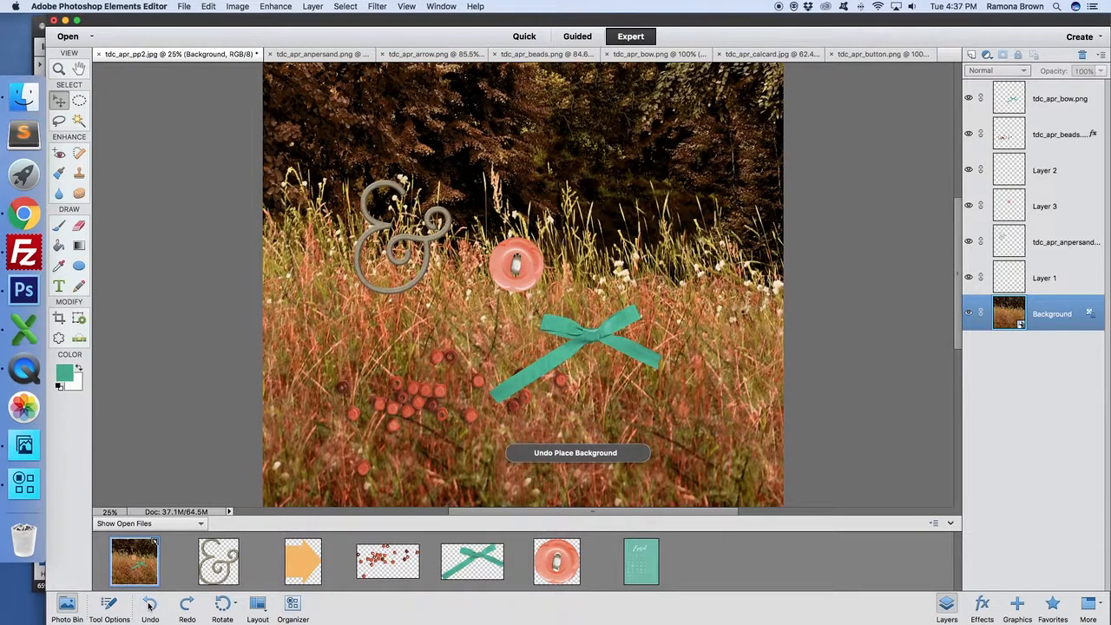
click(150, 605)
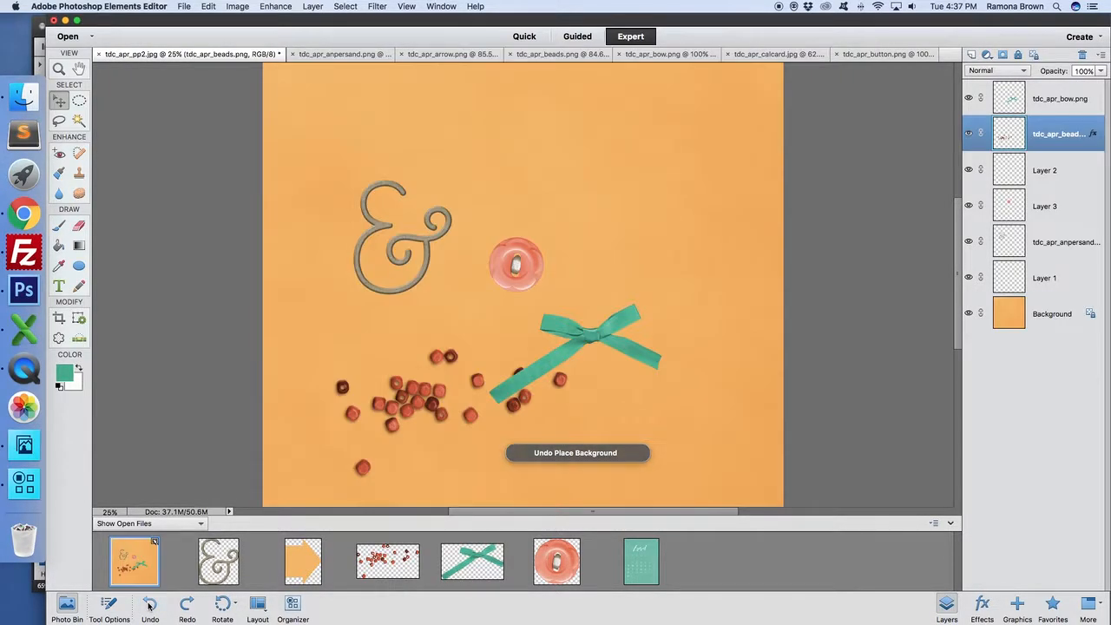
Step: Add a new layer above the background and make it a solid color fill using coral ea967d sampled from the button
click(1047, 318)
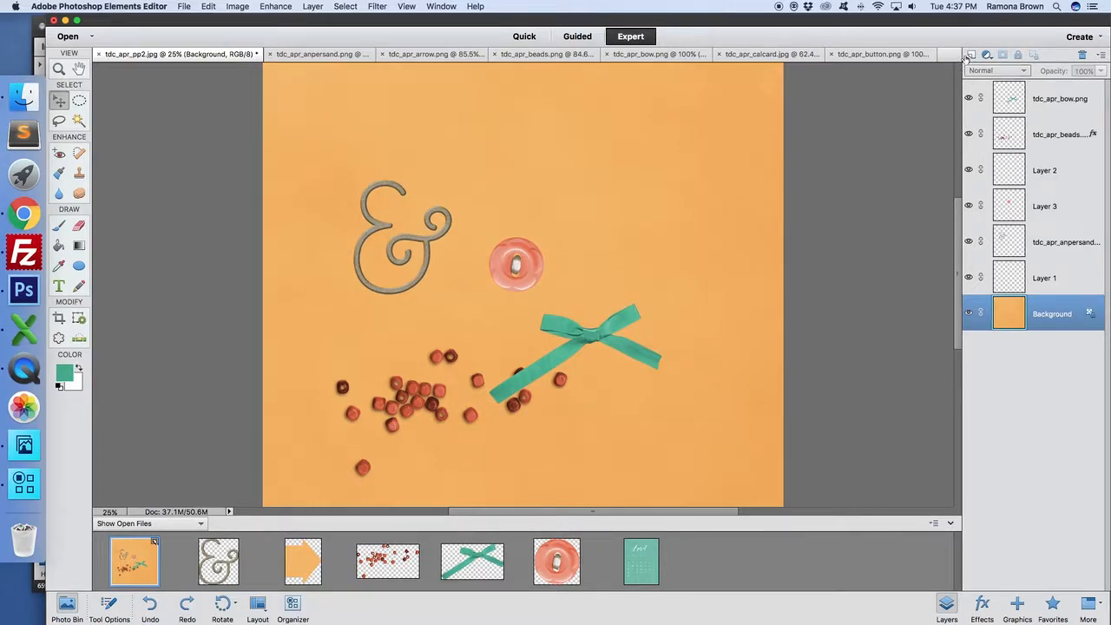
click(973, 55)
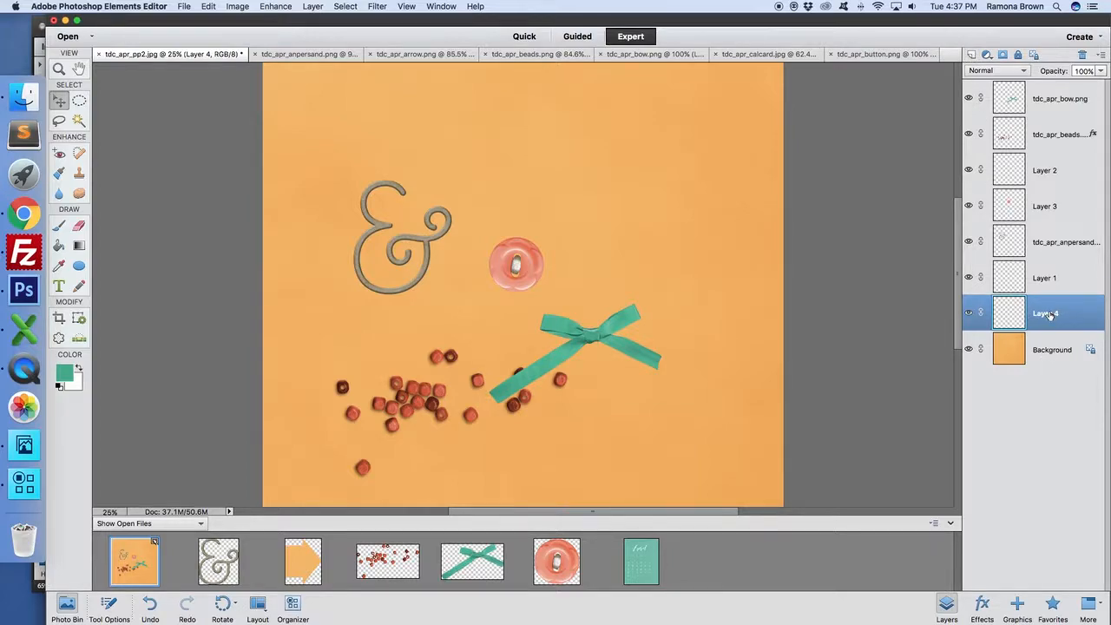
click(987, 54)
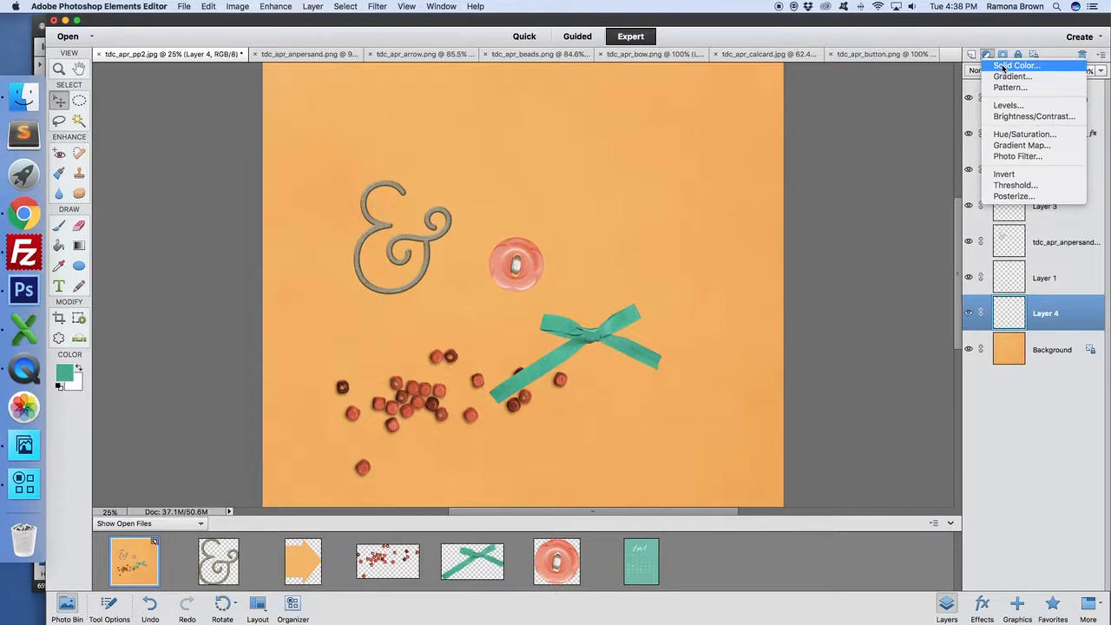
click(1007, 66)
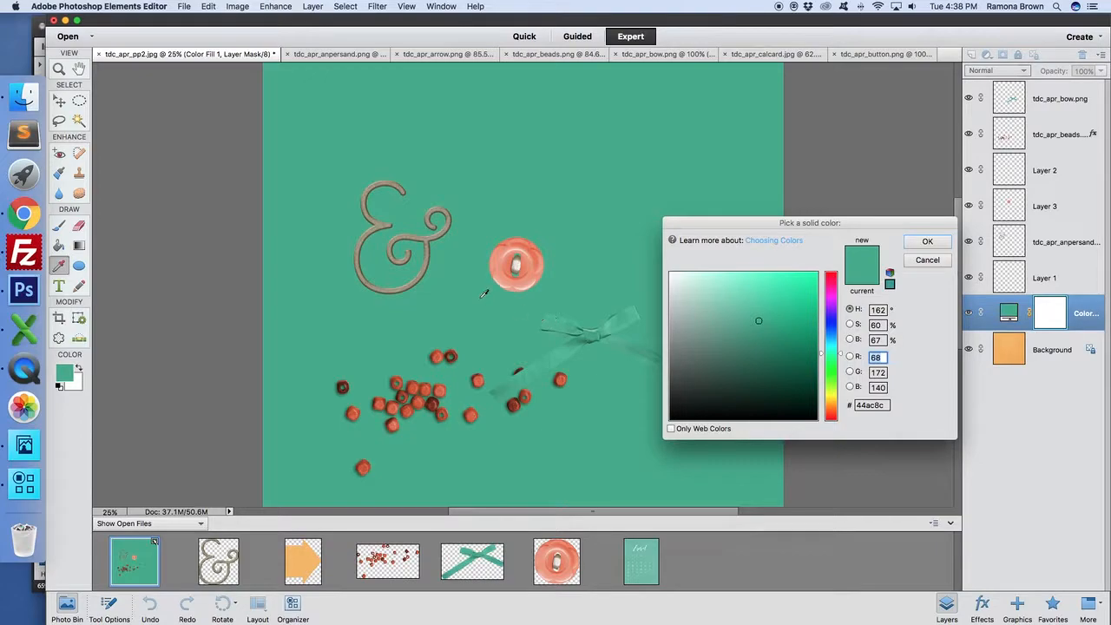
click(502, 270)
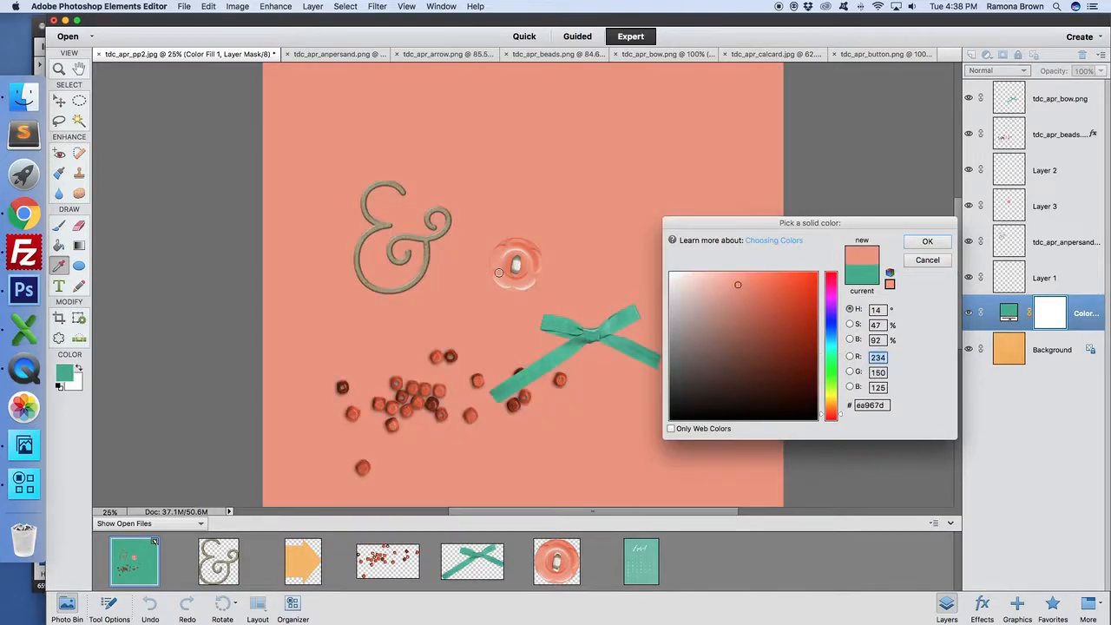
click(936, 244)
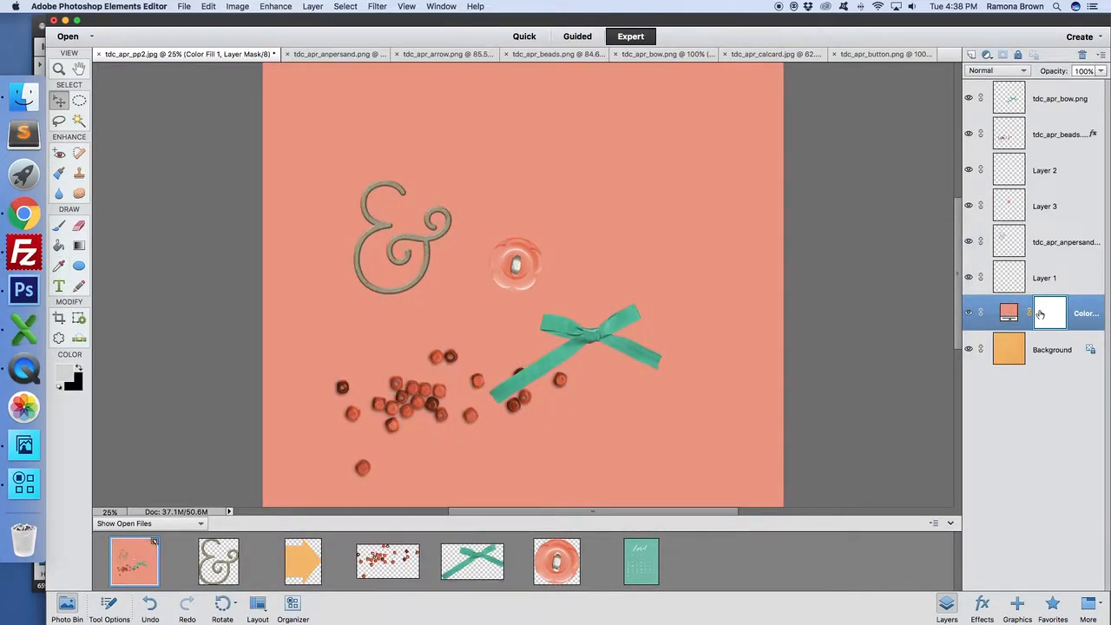
Step: Change the fill layer's color to a darker rust red
double_click(1008, 313)
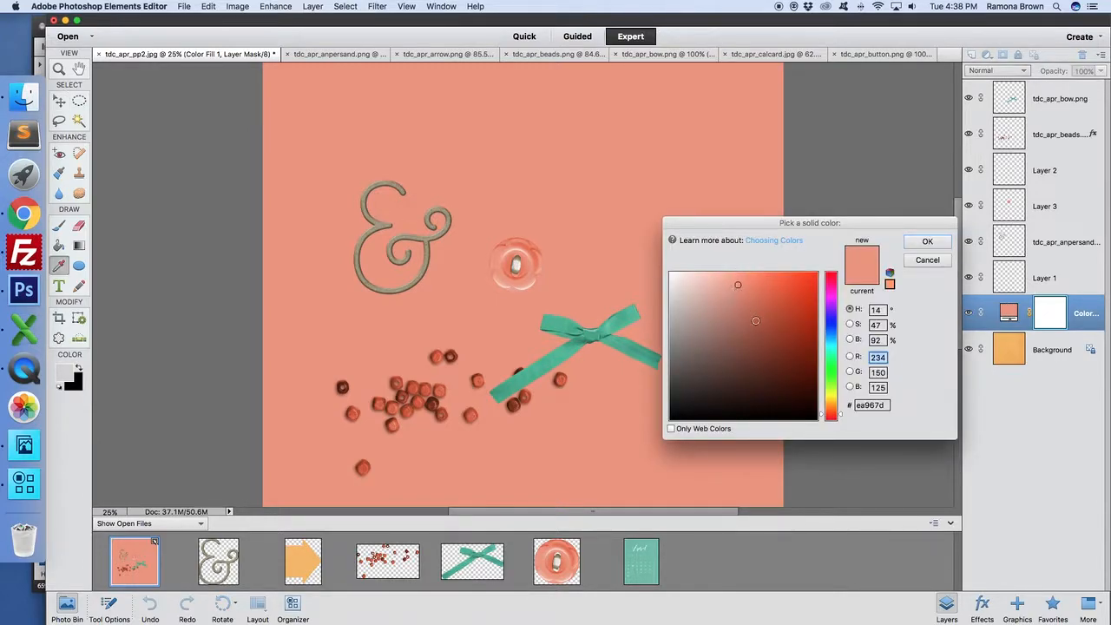
click(756, 320)
click(926, 243)
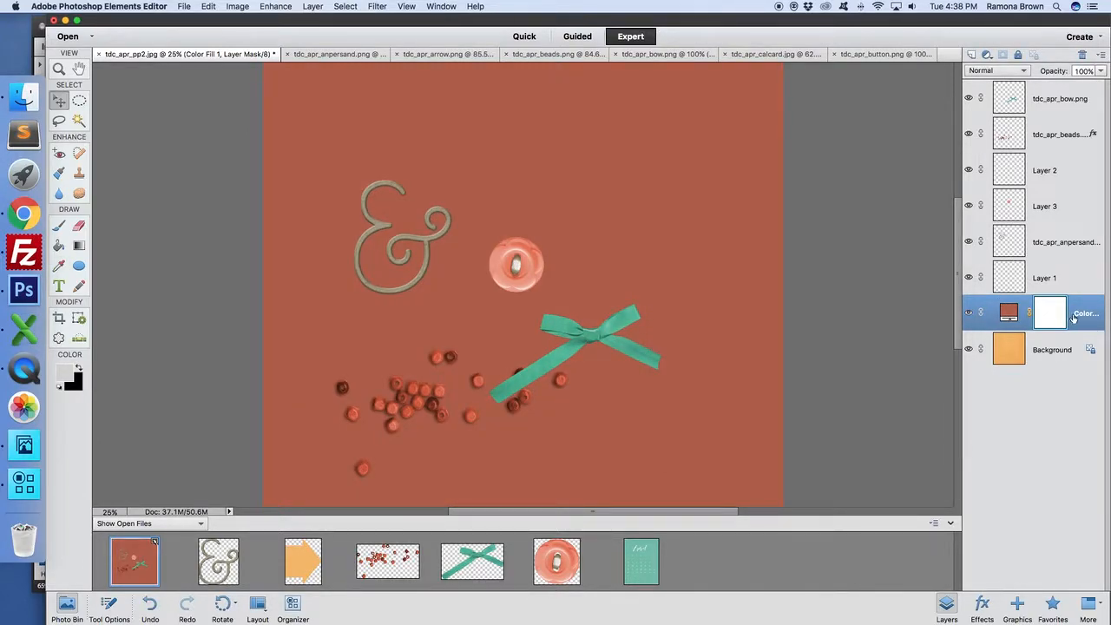
Step: Lock and unlock the color fill layer, and try locking the transparent pixels of Layer 1
click(1018, 56)
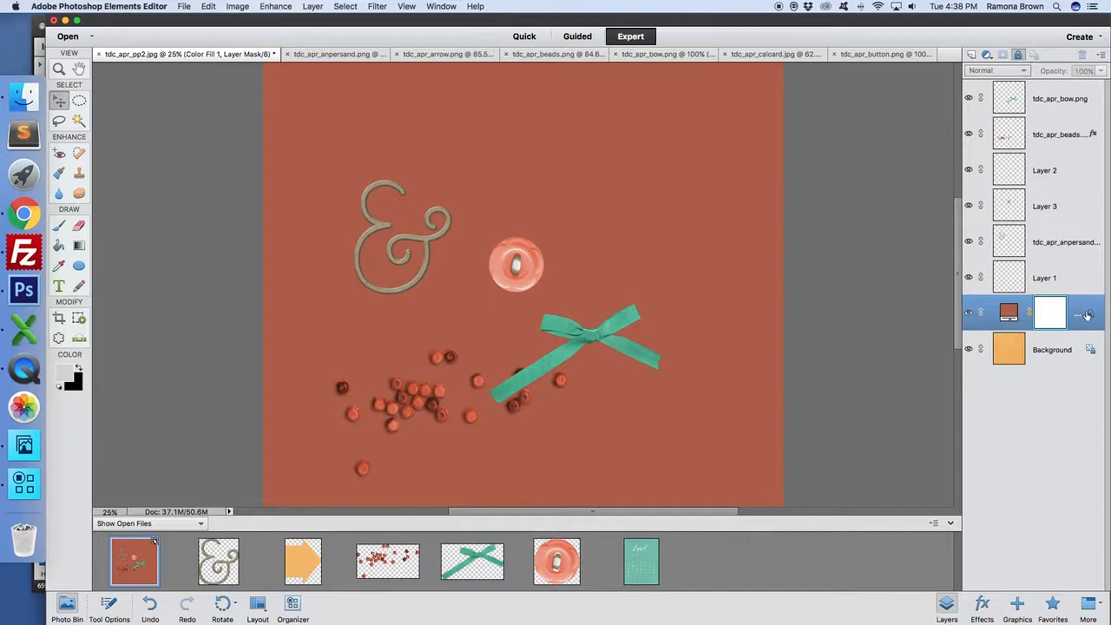
click(1017, 56)
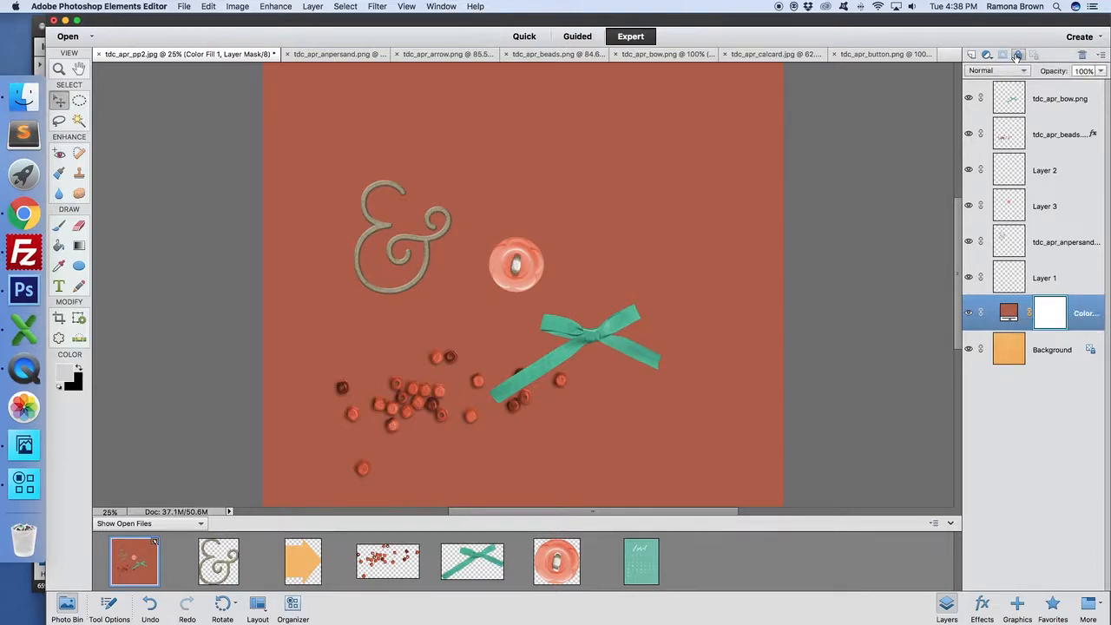
click(1063, 276)
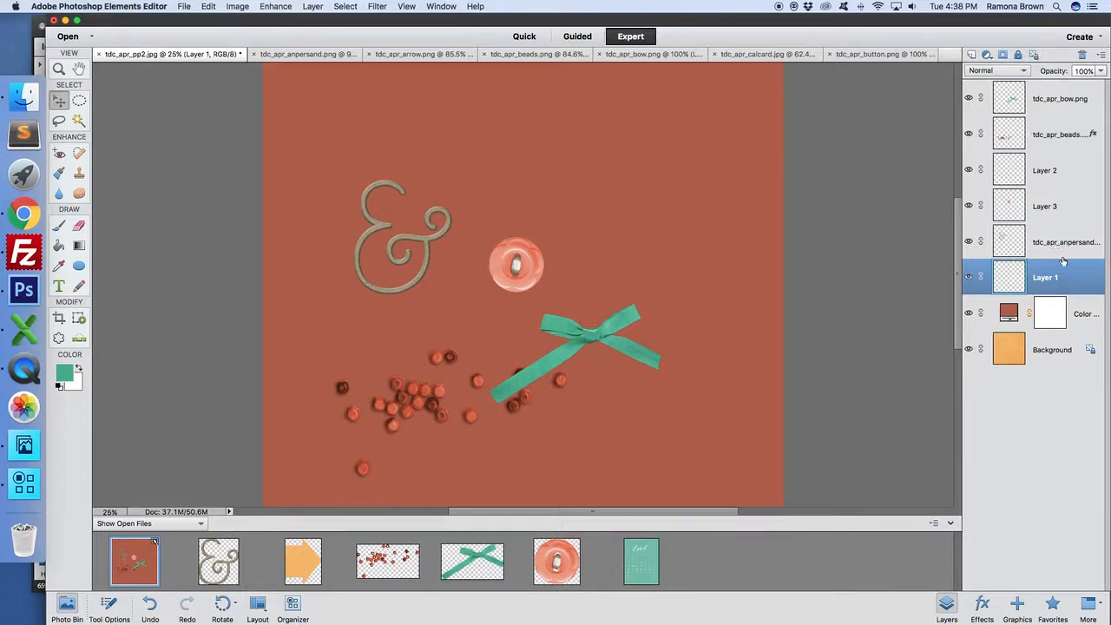
click(1033, 56)
Step: Select Layer 3 and move the button across the page to just above the bow
click(1042, 205)
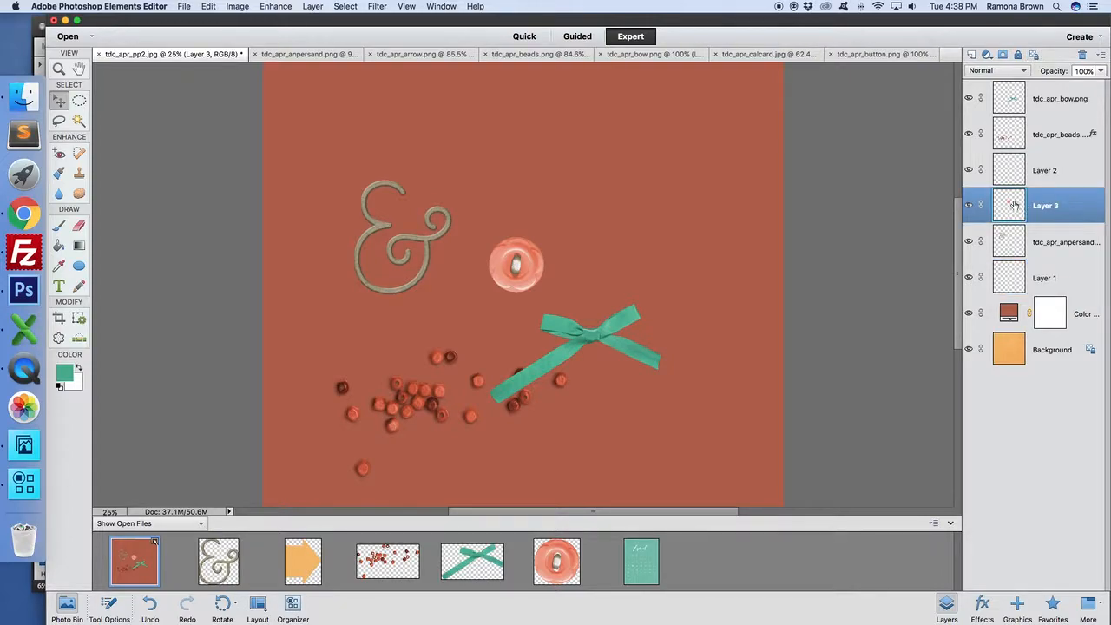
drag(504, 253, 585, 217)
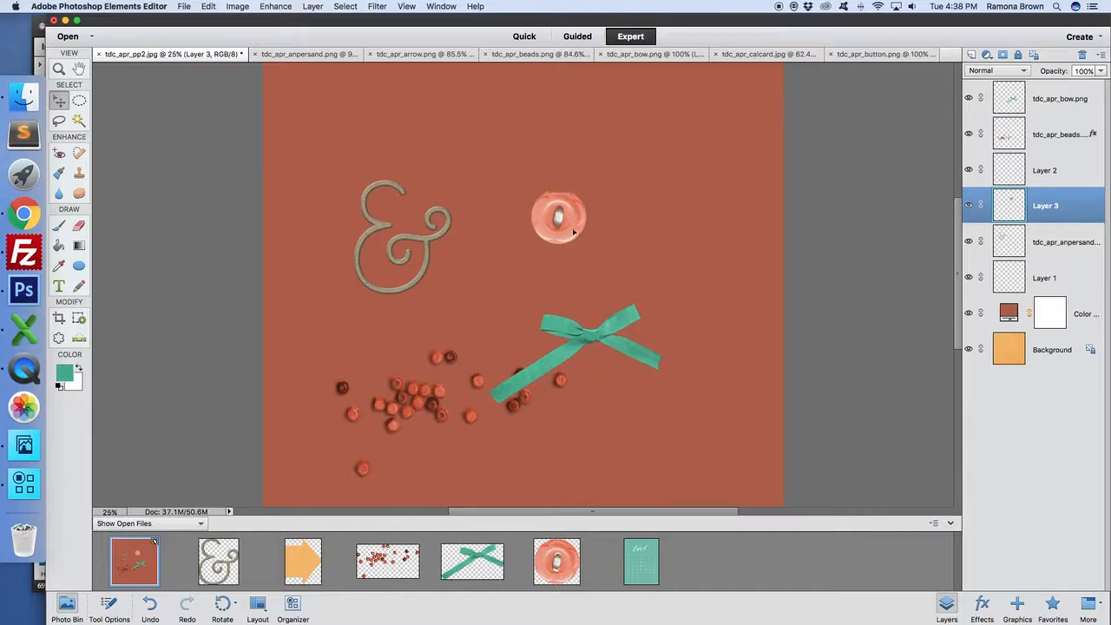
drag(573, 232, 608, 268)
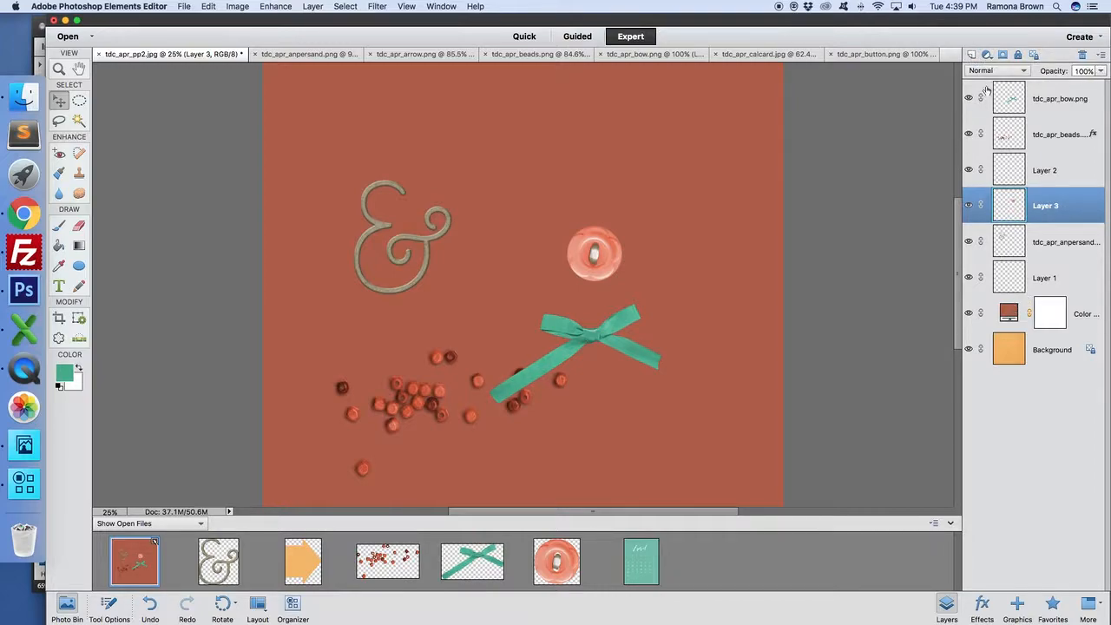
Step: View the list of fill and adjustment layer types without applying one
click(987, 54)
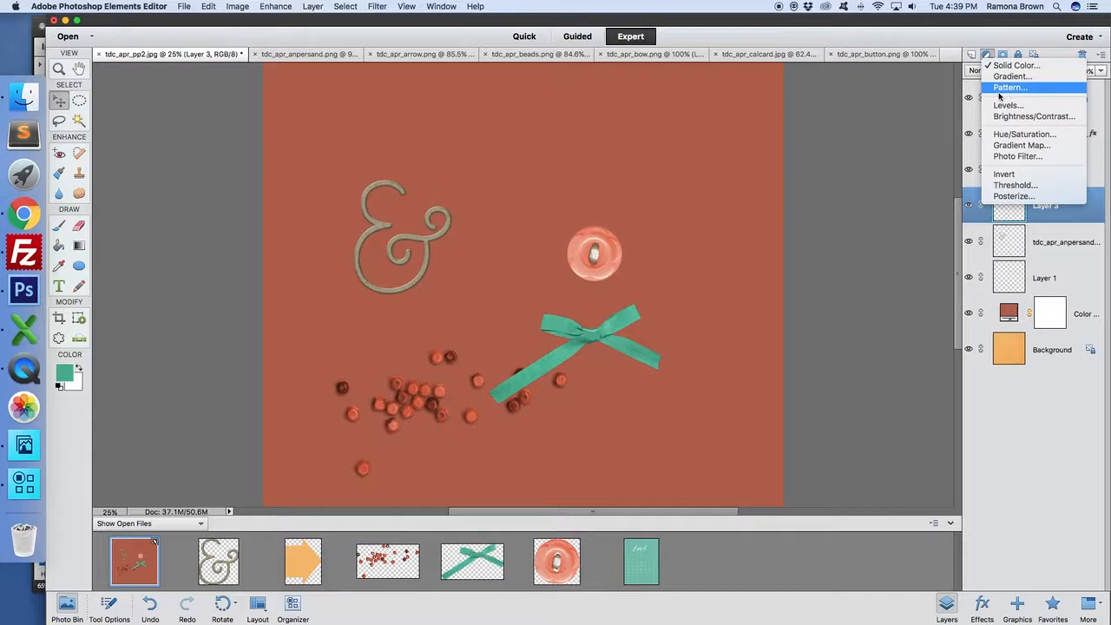
click(966, 93)
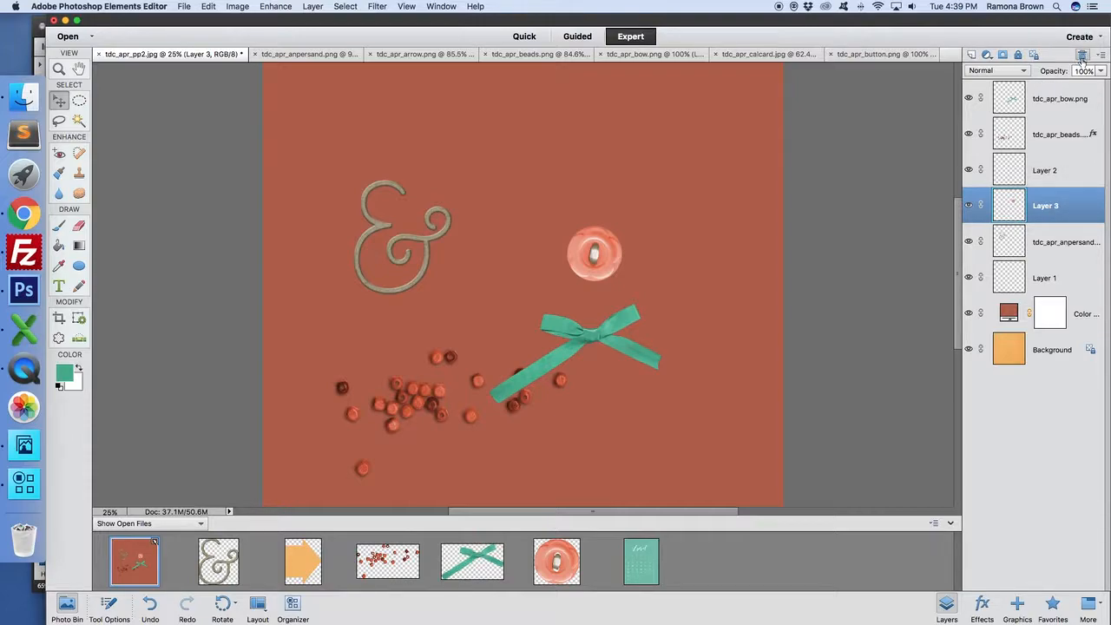
Step: Delete the color fill layer's mask and the Color Fill 1 layer itself
click(1076, 313)
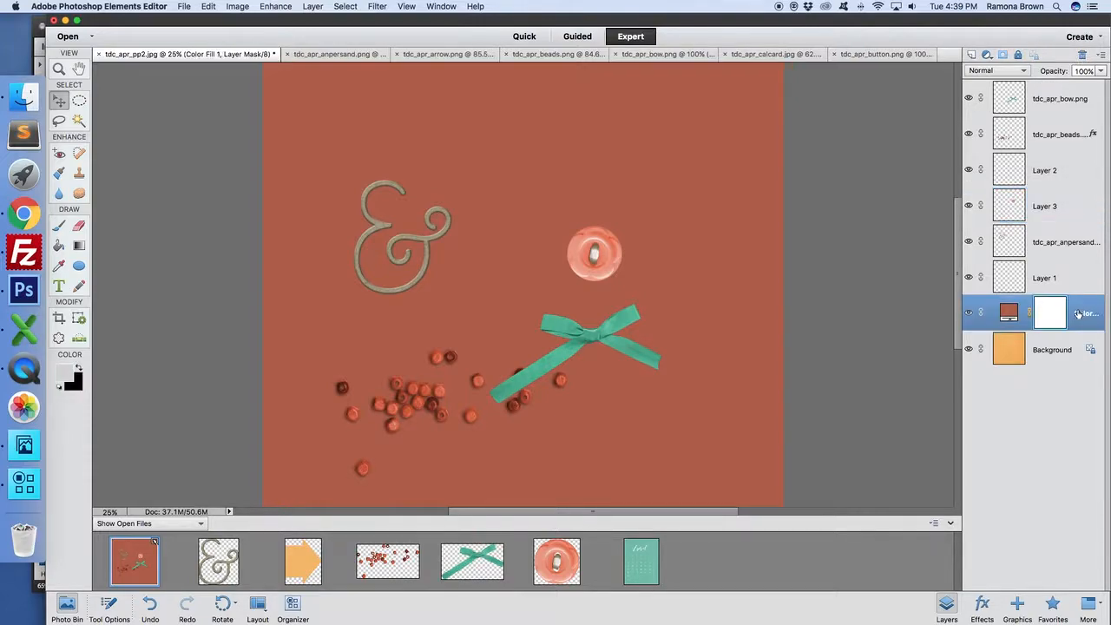
click(1082, 55)
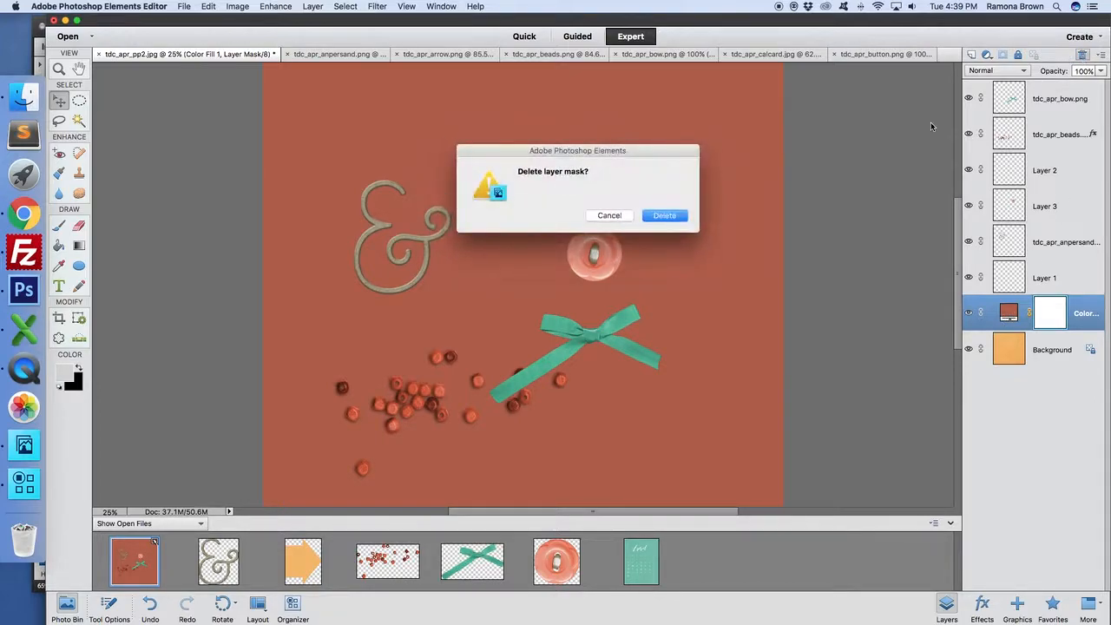
click(664, 215)
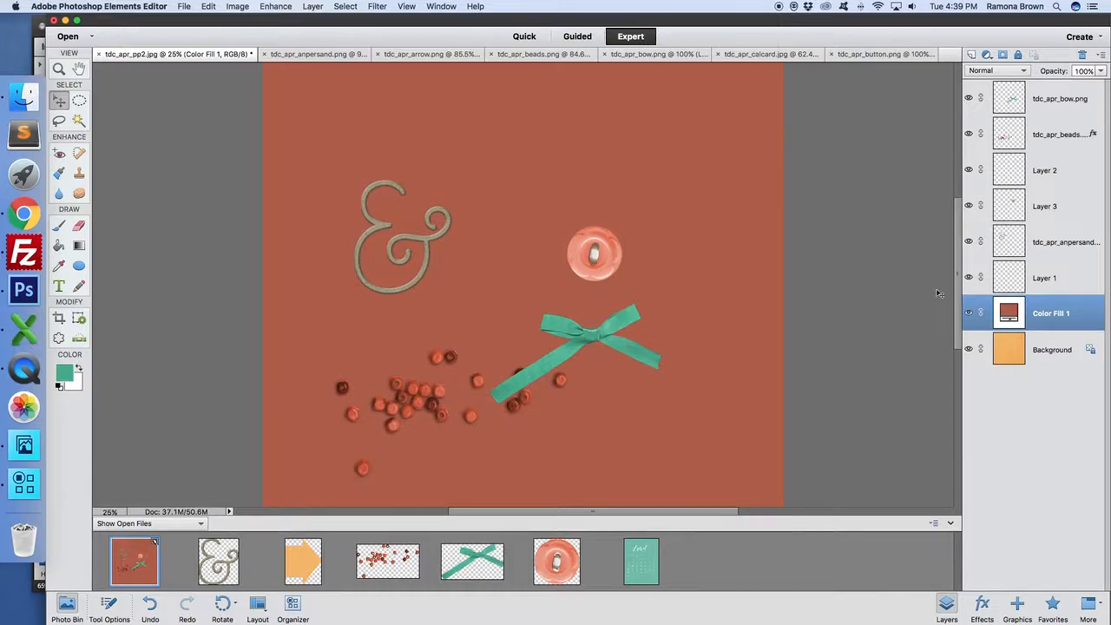
click(1082, 55)
click(654, 219)
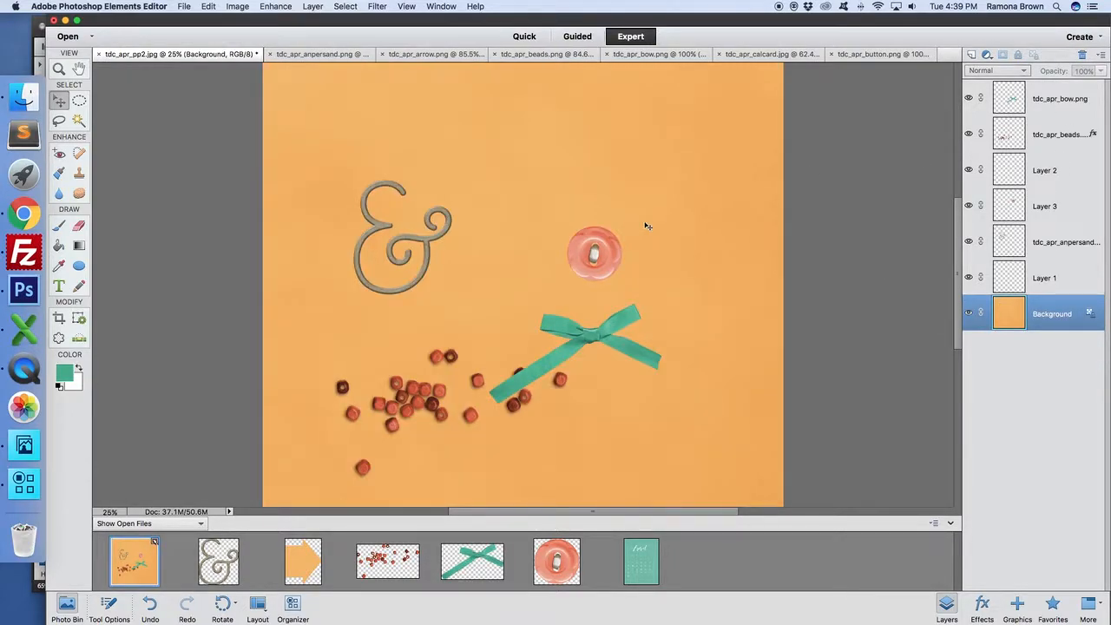
Step: Delete Layer 3, which holds the button
click(1057, 206)
click(1082, 55)
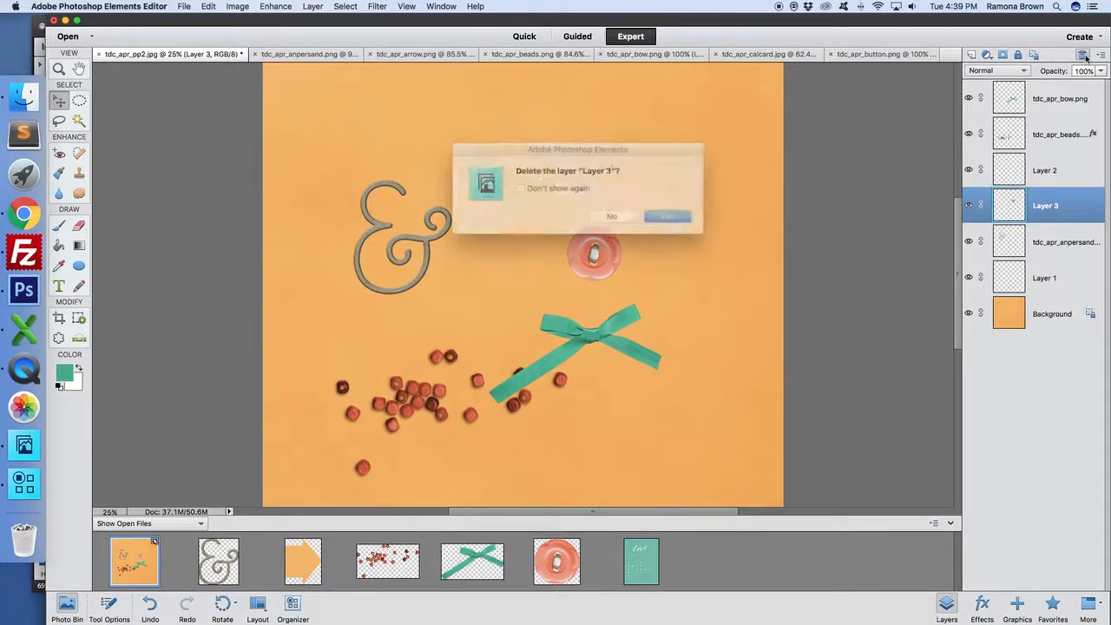
click(670, 218)
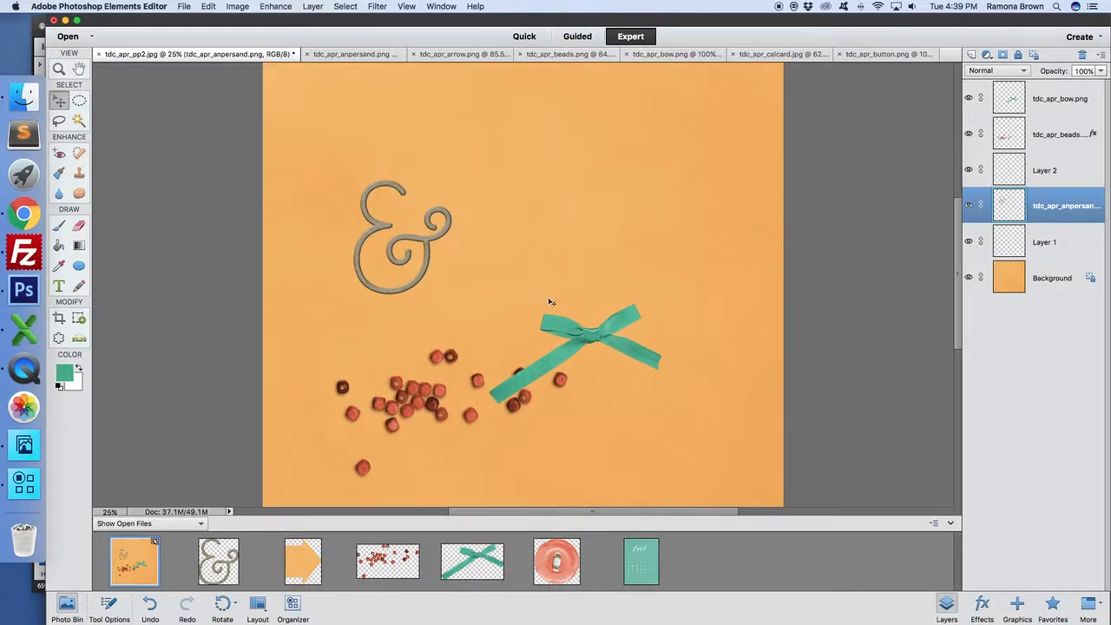
Step: View the layer commands and the Layers Panel Options for thumbnails, leaving the settings as they are
click(1100, 56)
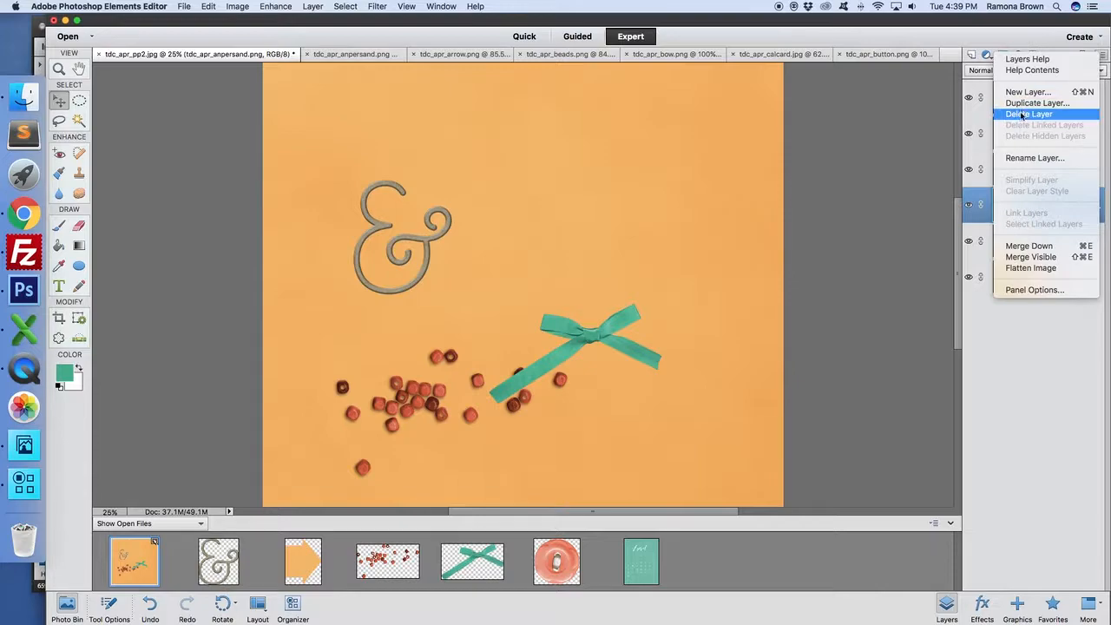
click(1028, 291)
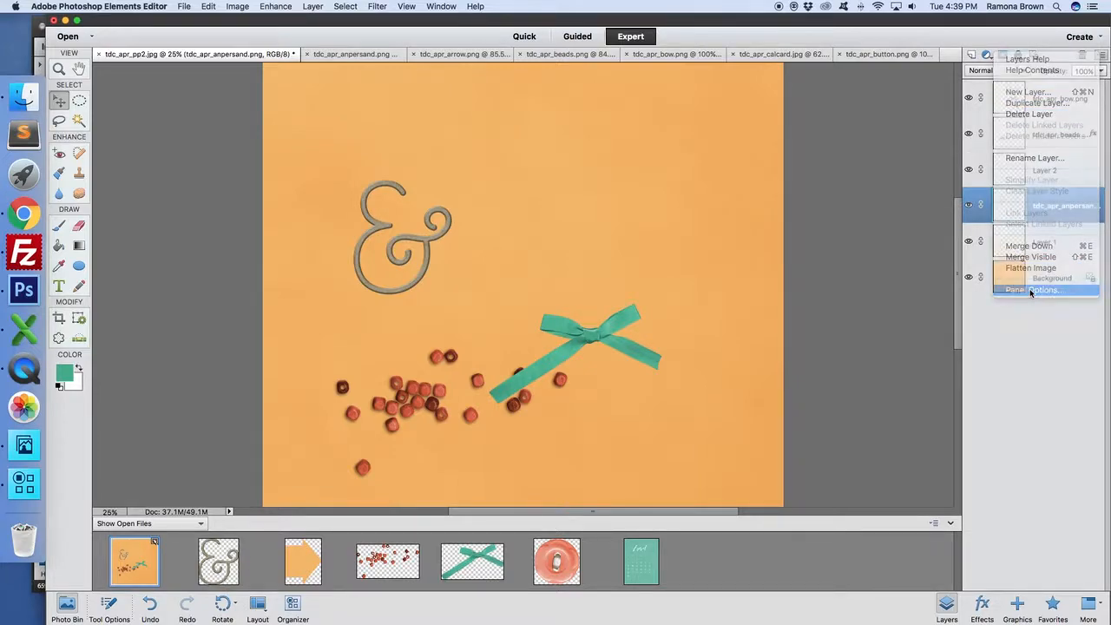
click(597, 206)
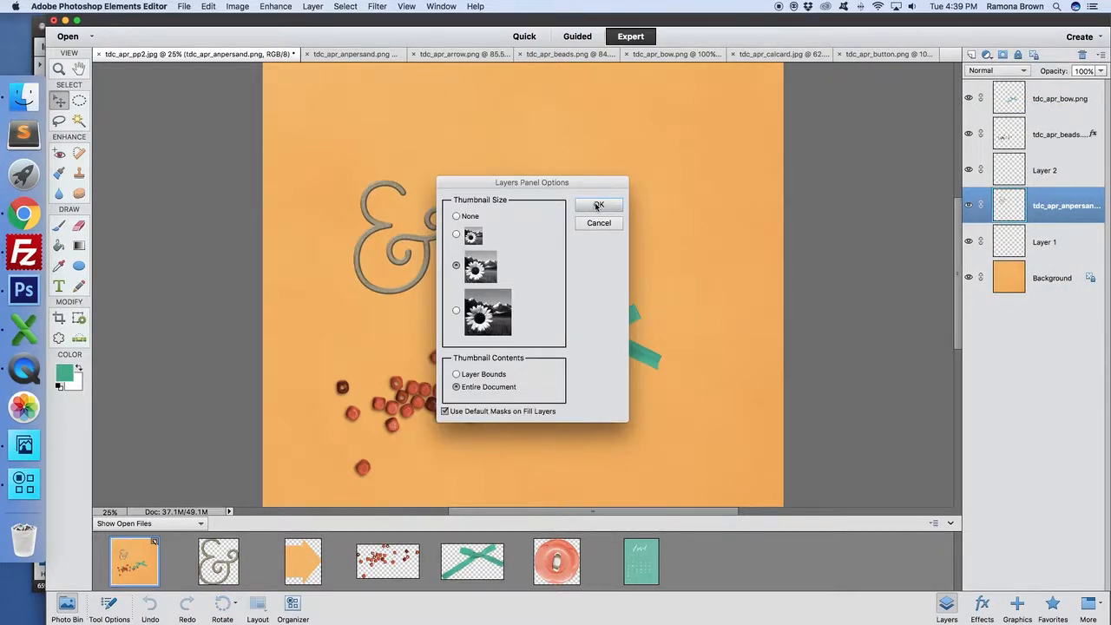
click(598, 223)
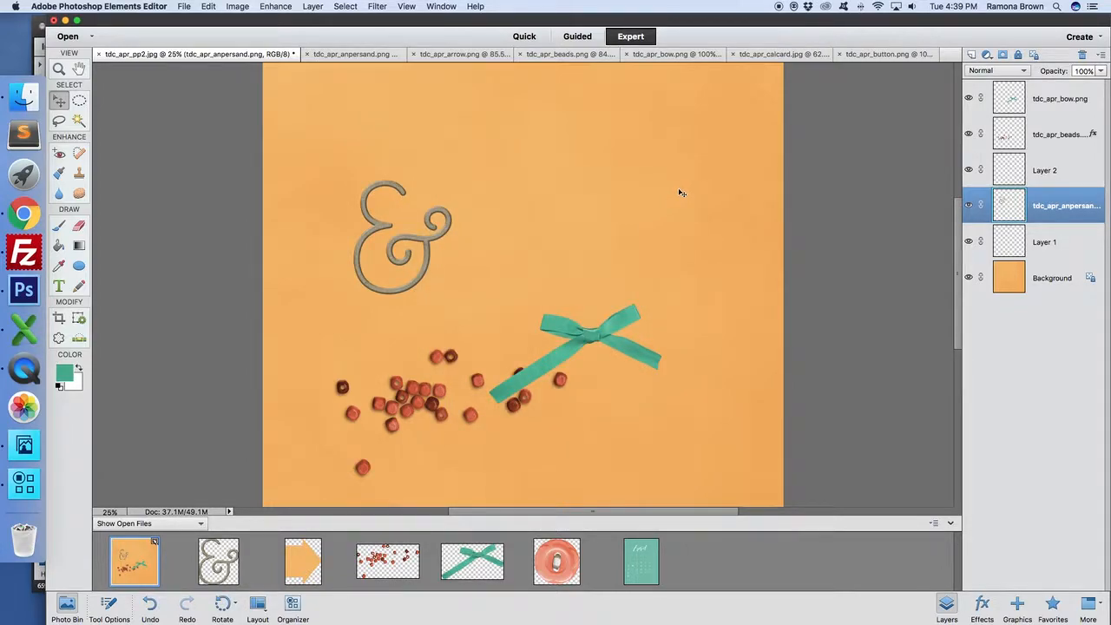